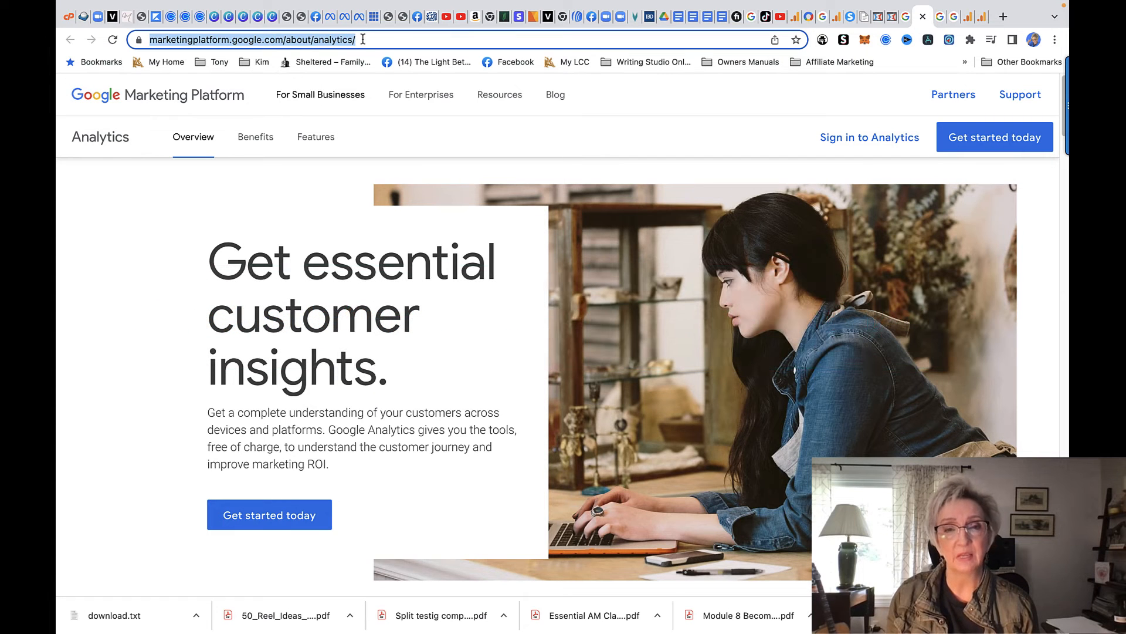
# Begin the Google Analytics account setup and name the new account "Kim's Fabulous Business"
pyautogui.click(280, 520)
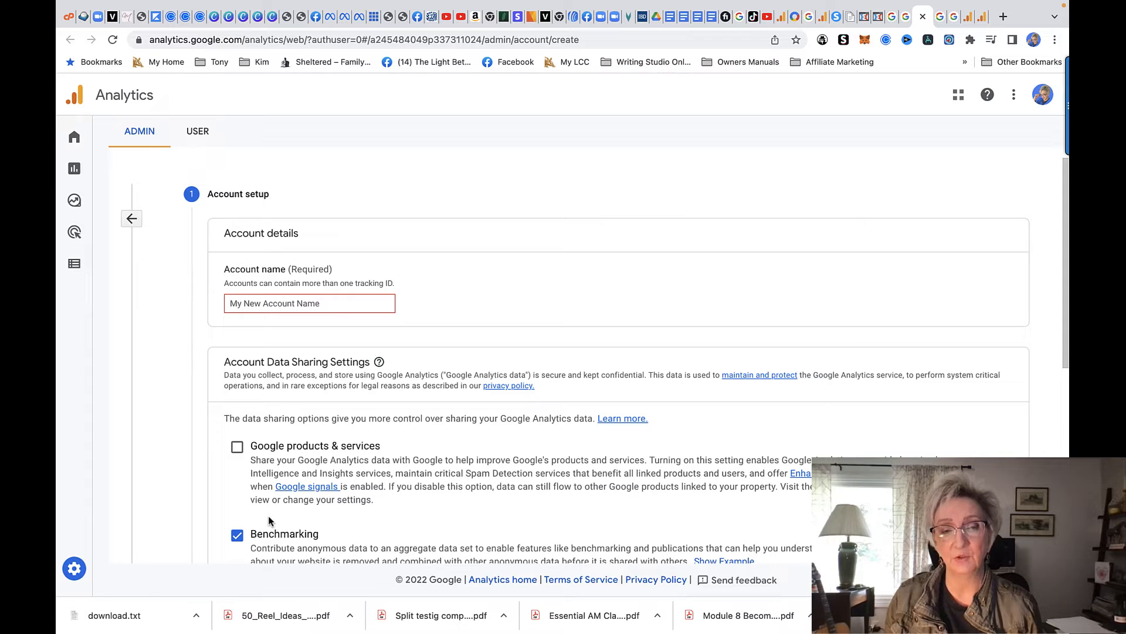
pyautogui.click(299, 306)
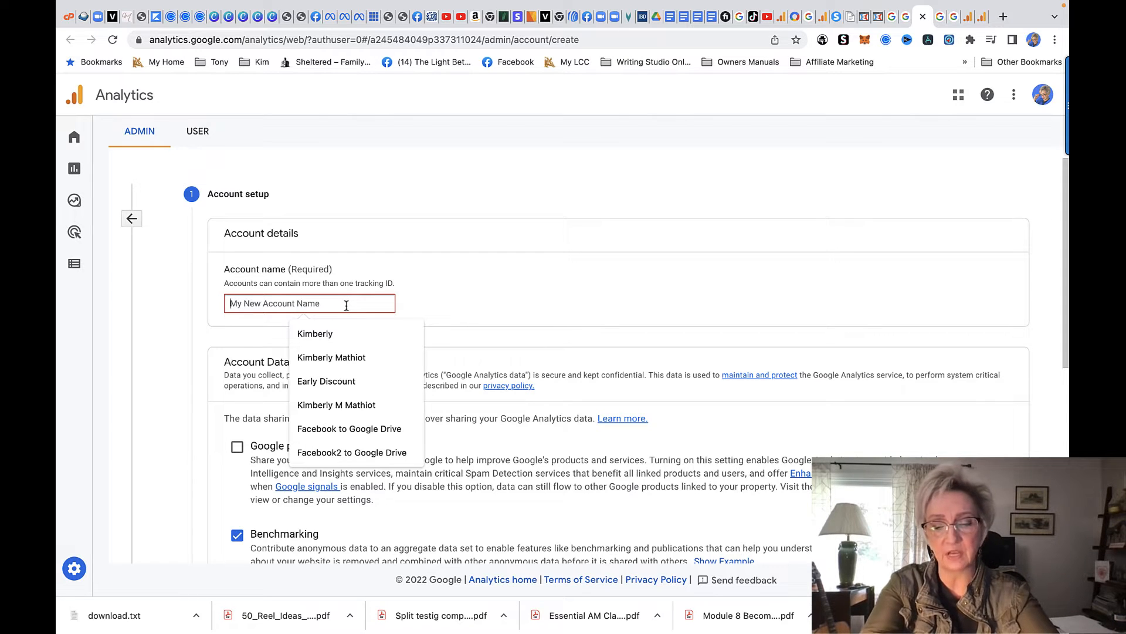
pyautogui.write('Kim')
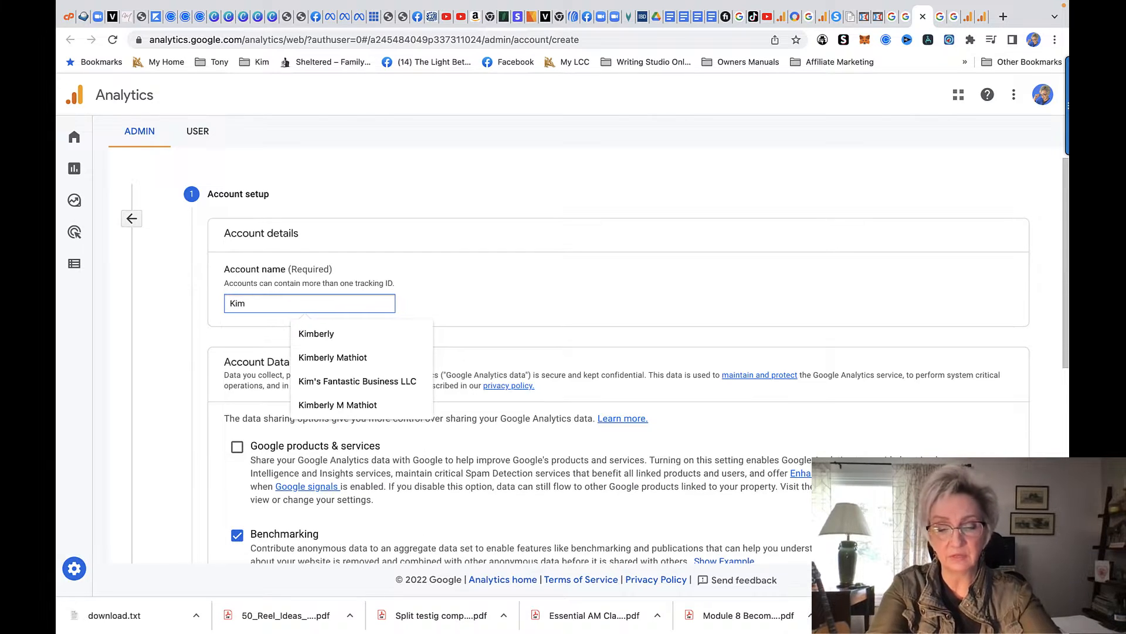
pyautogui.write("'s F")
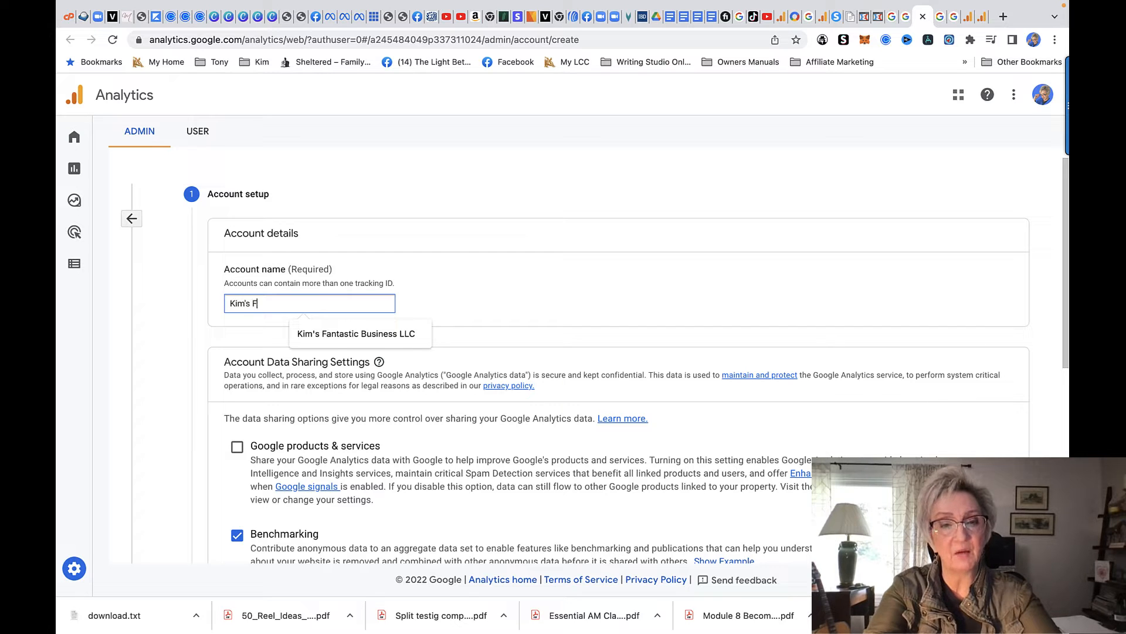
pyautogui.write('abu')
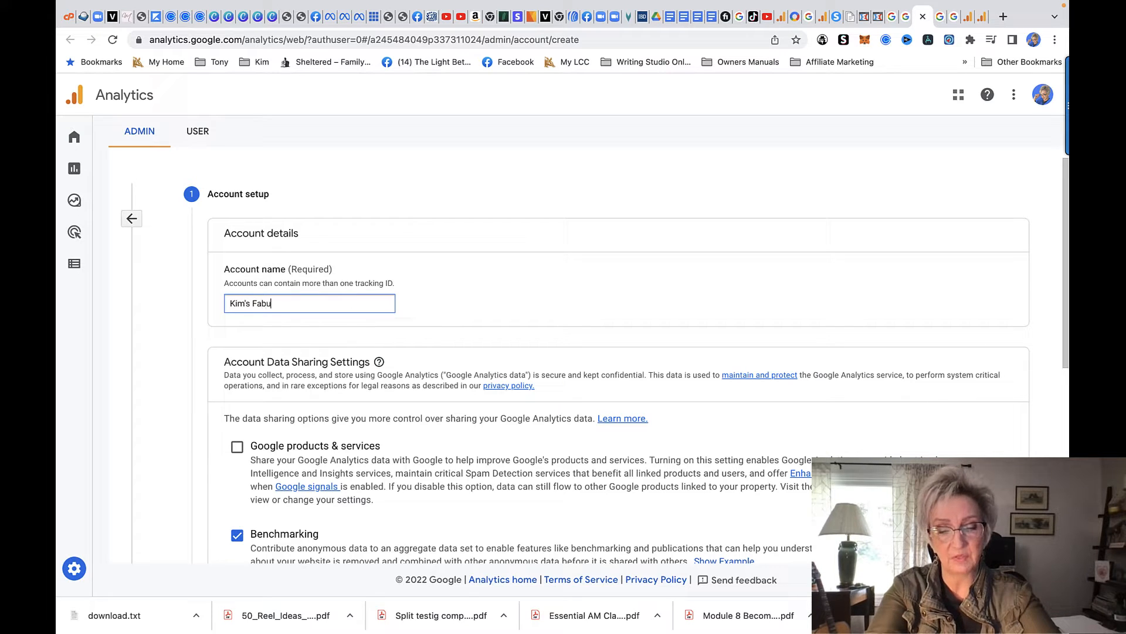
pyautogui.write('lous B')
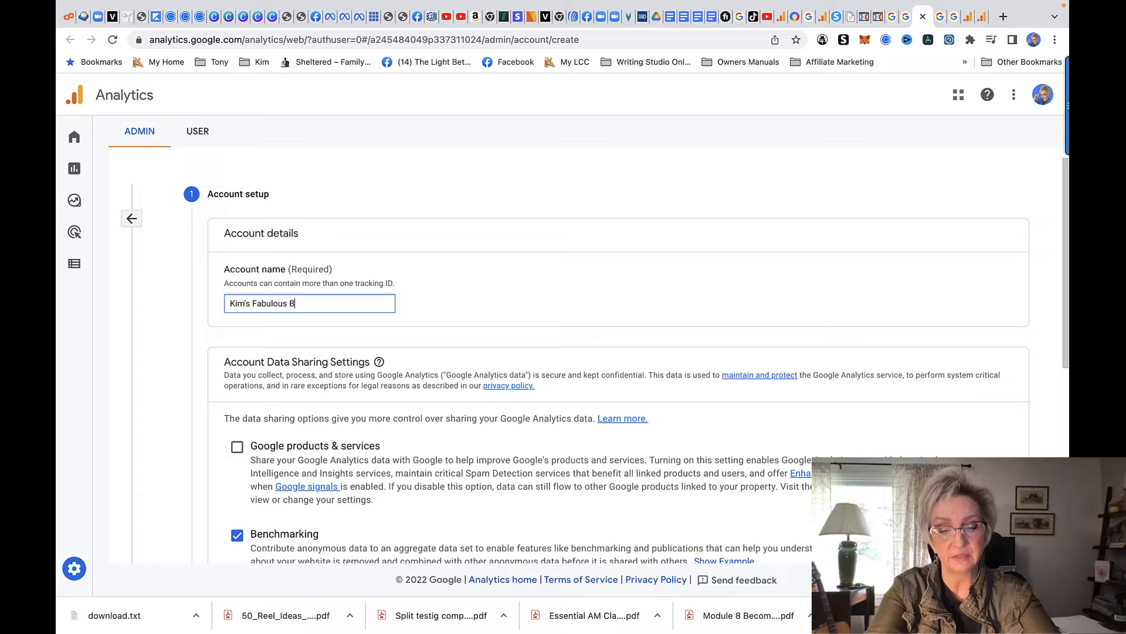
pyautogui.write('usiness')
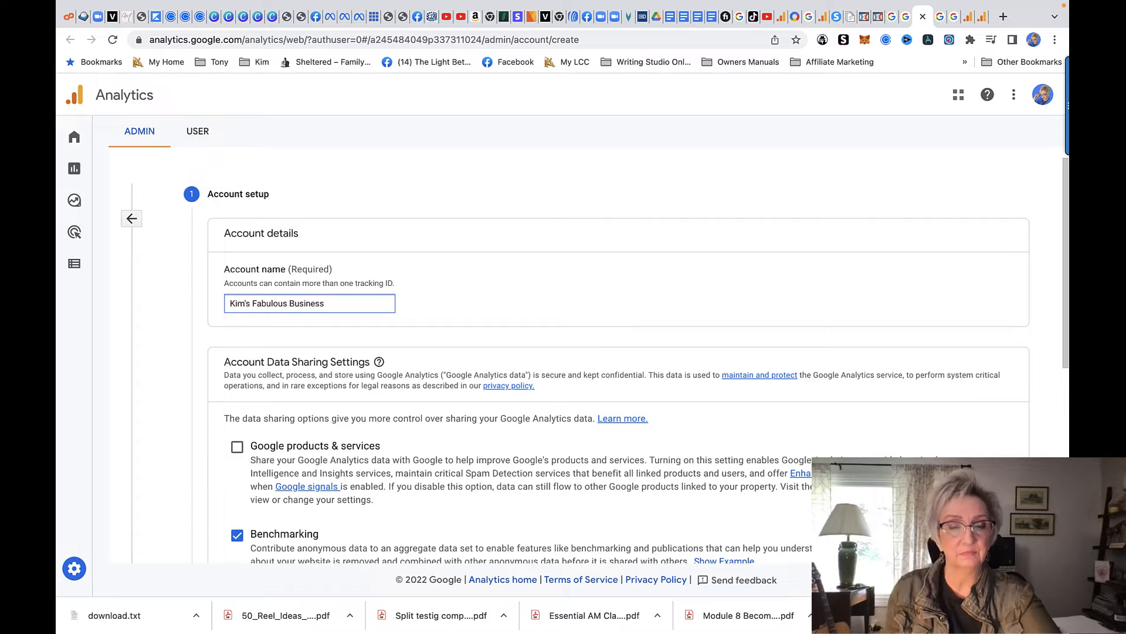
# Turn off Benchmarking, Technical support and Account specialists in the data sharing settings, and continue to the property setup
pyautogui.scroll(-5, 346, 310)
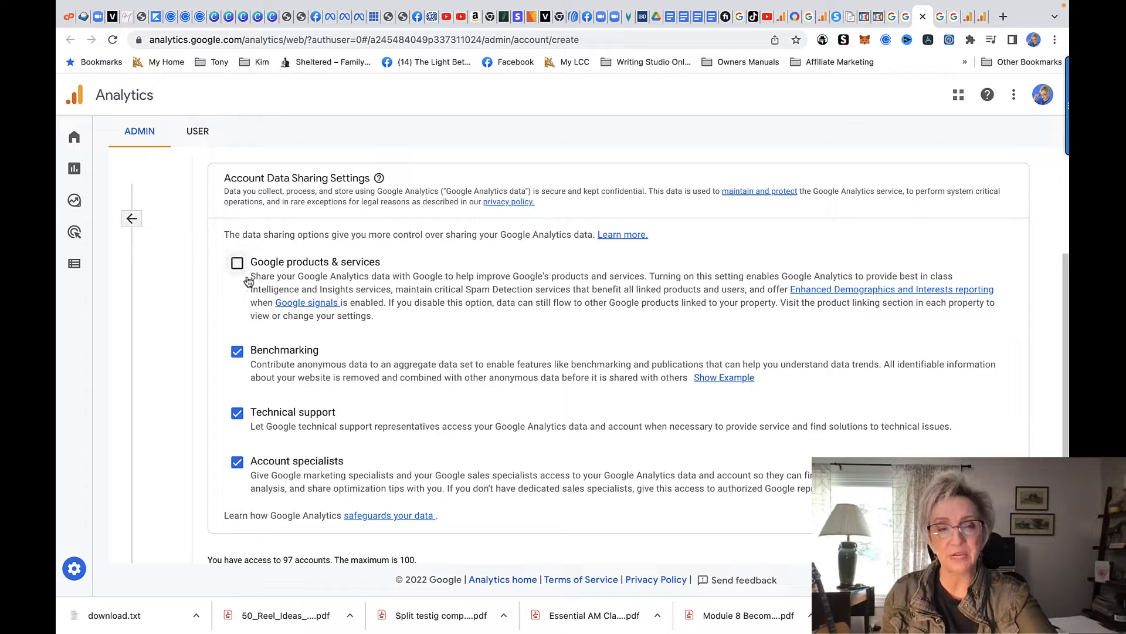
pyautogui.click(239, 354)
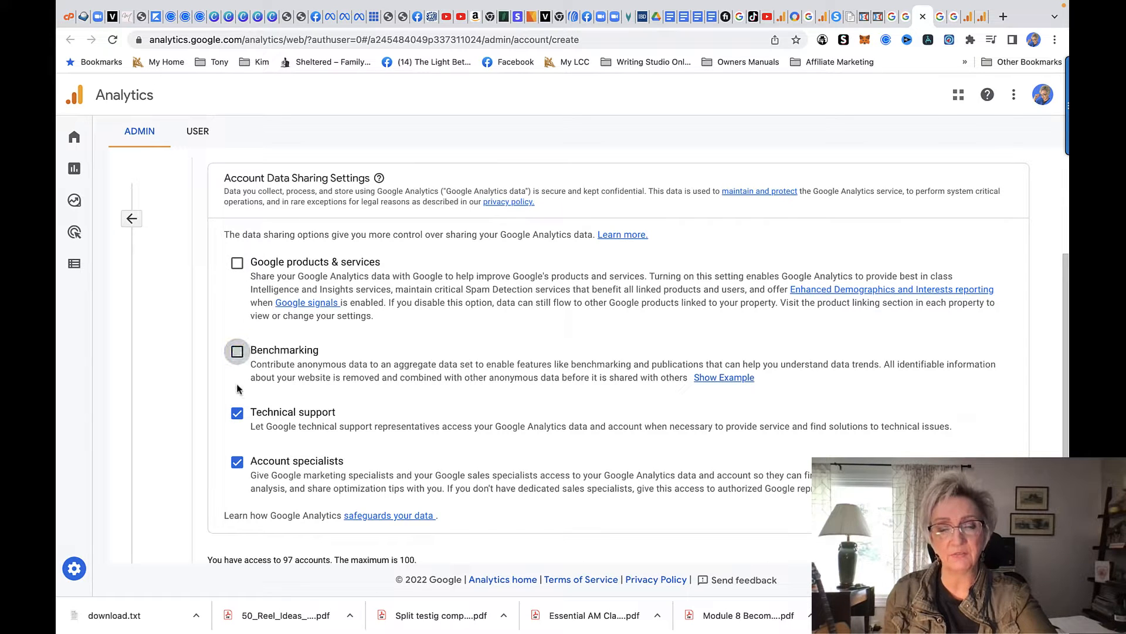
pyautogui.click(238, 415)
pyautogui.click(237, 463)
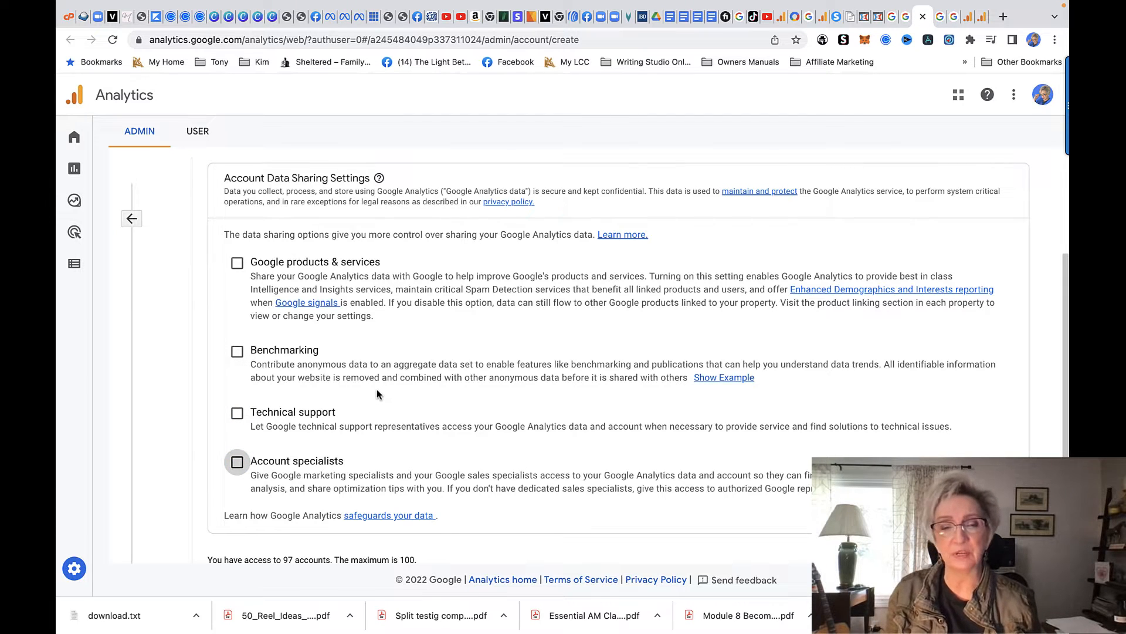
pyautogui.scroll(-1, 376, 395)
pyautogui.scroll(-3, 376, 395)
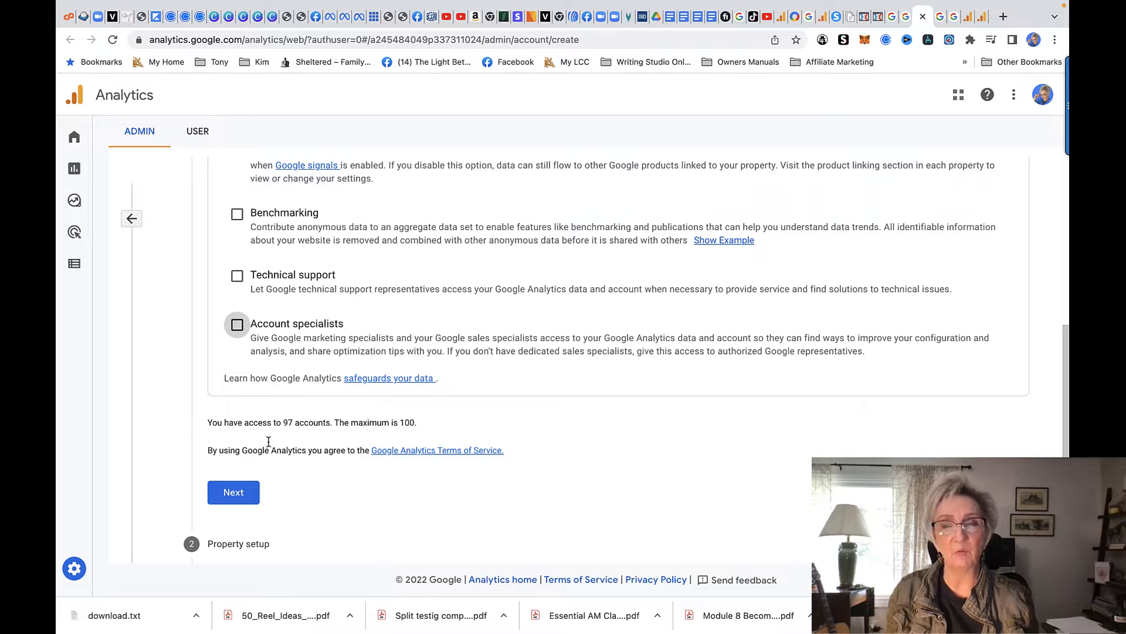
pyautogui.click(233, 497)
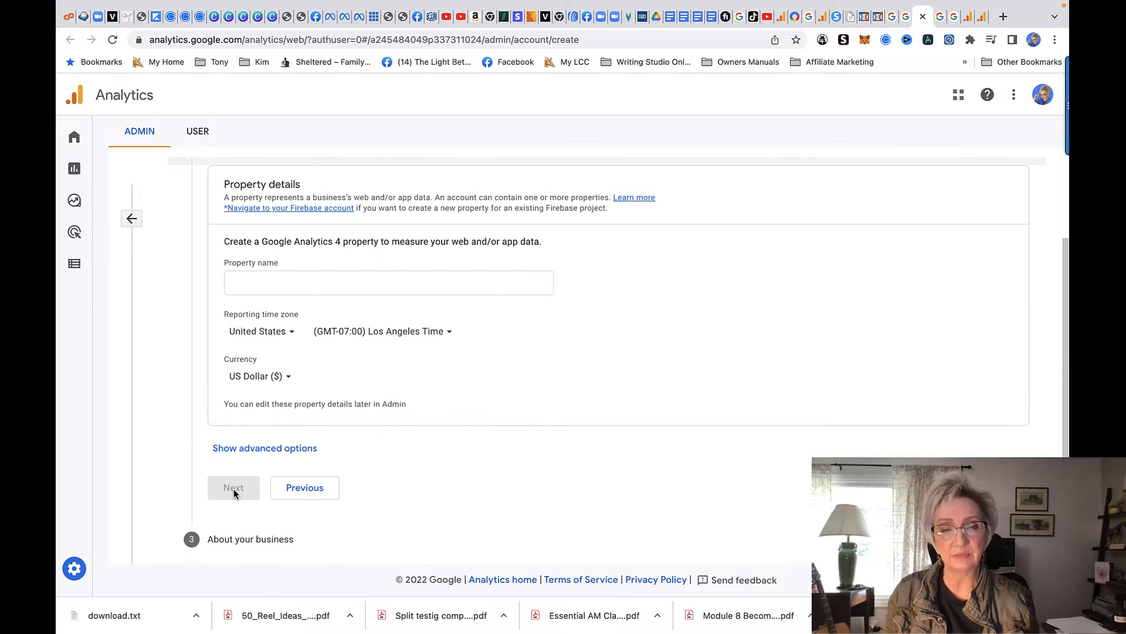
# Name the property "Opt-in Page 1" and continue to the business information
pyautogui.click(322, 287)
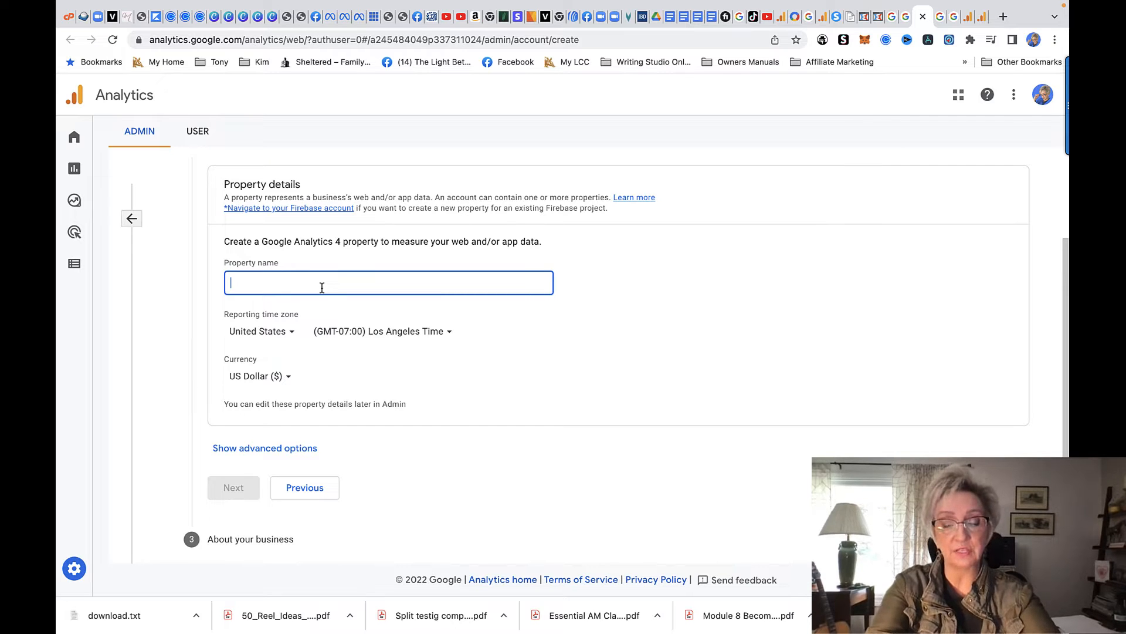
pyautogui.write('Opt')
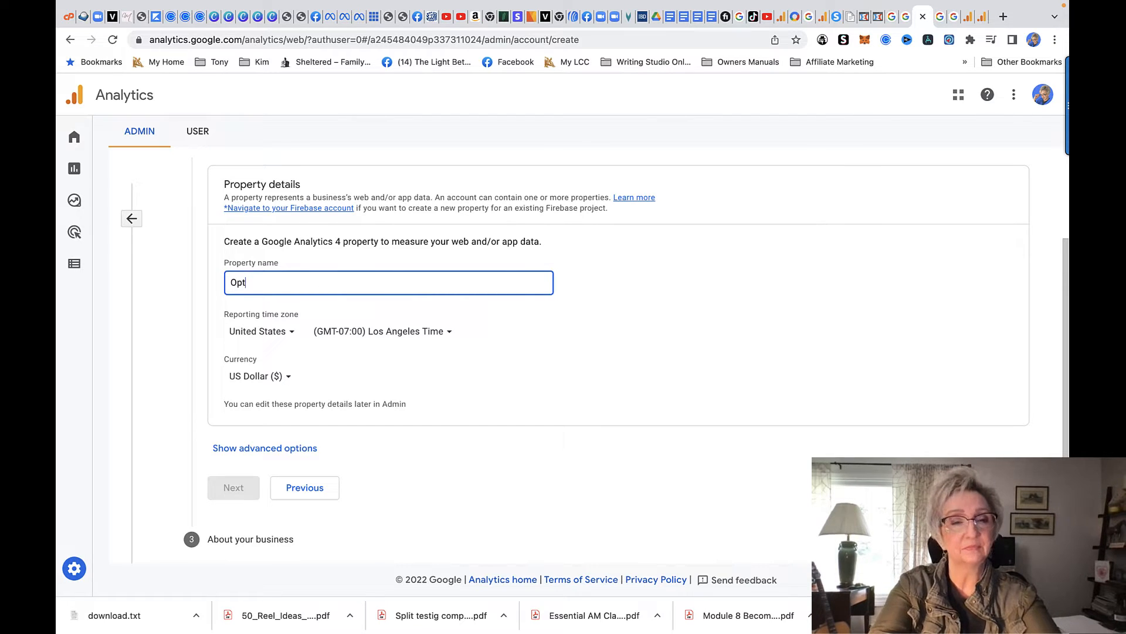
pyautogui.write('-in ')
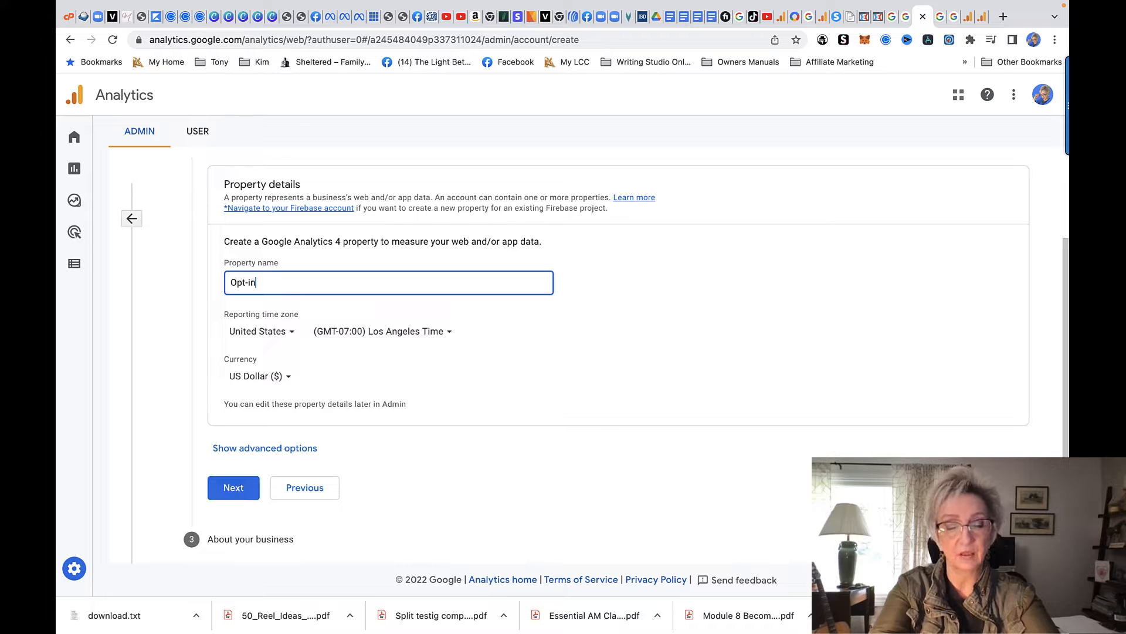
pyautogui.write('Page')
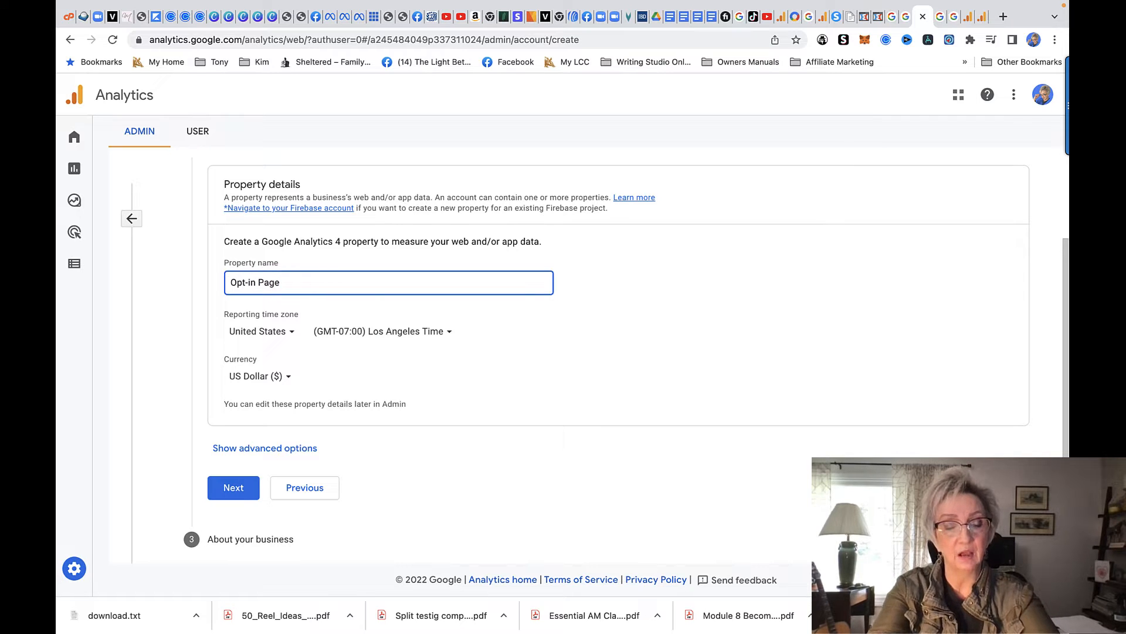
pyautogui.write(' 1')
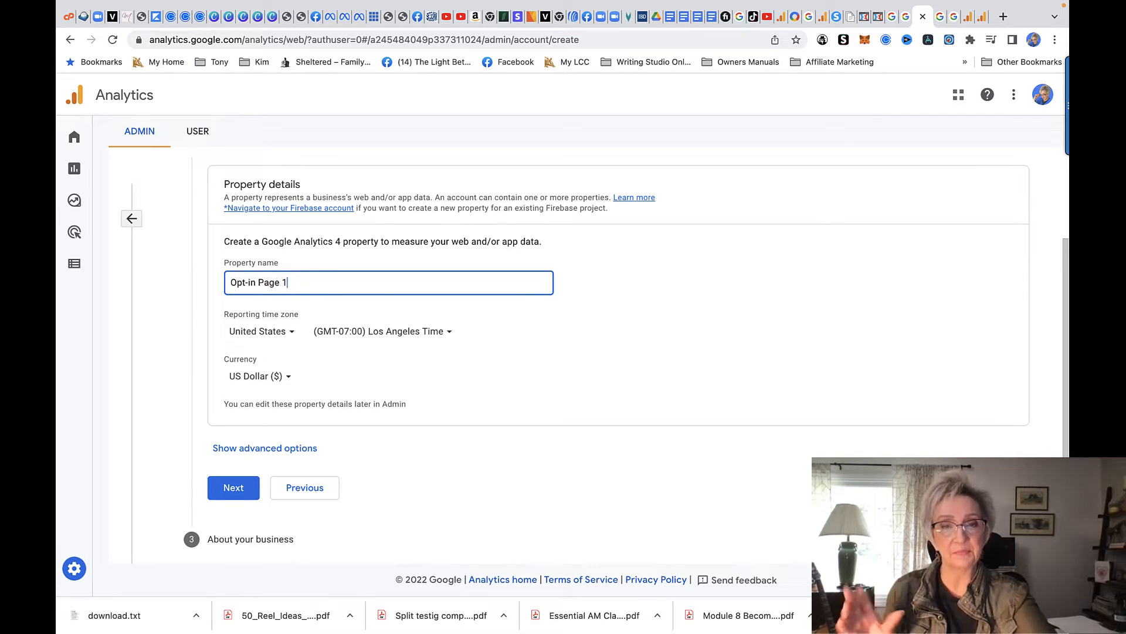
pyautogui.click(233, 490)
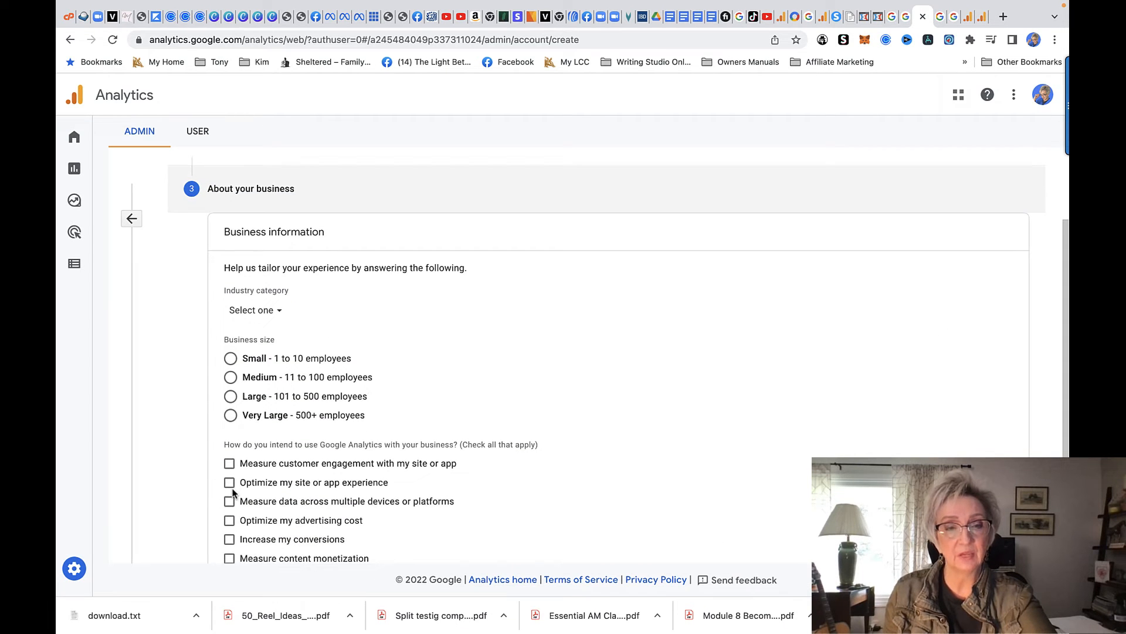
# Set the business size to Small, select "Measure customer engagement with my site or app" as intended use, and submit the account creation
pyautogui.scroll(-3, 326, 419)
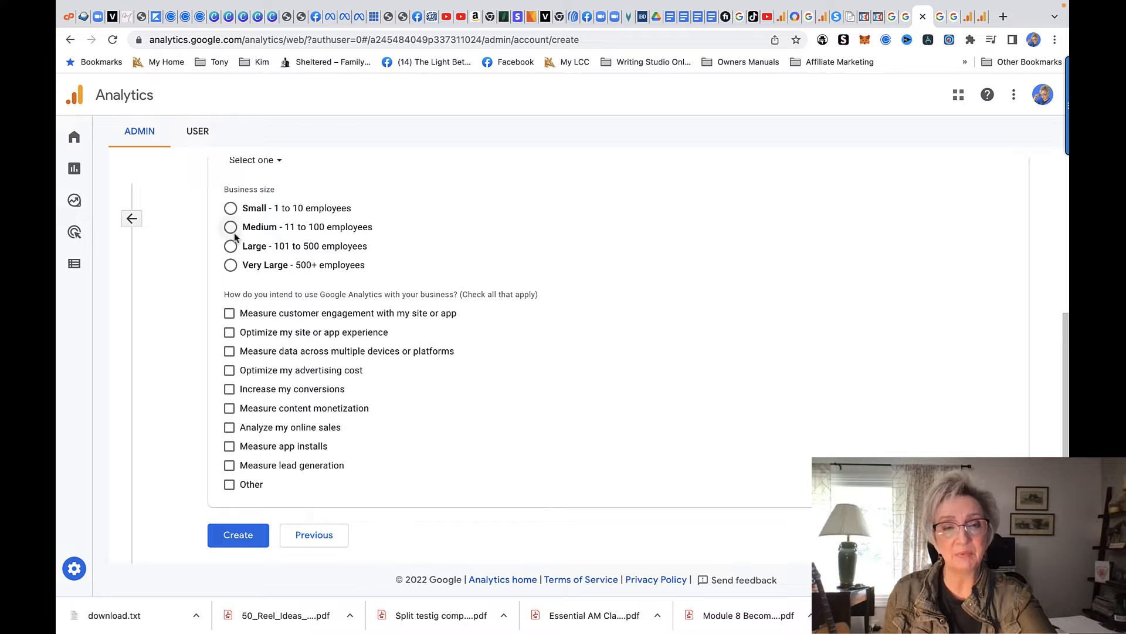
pyautogui.click(231, 210)
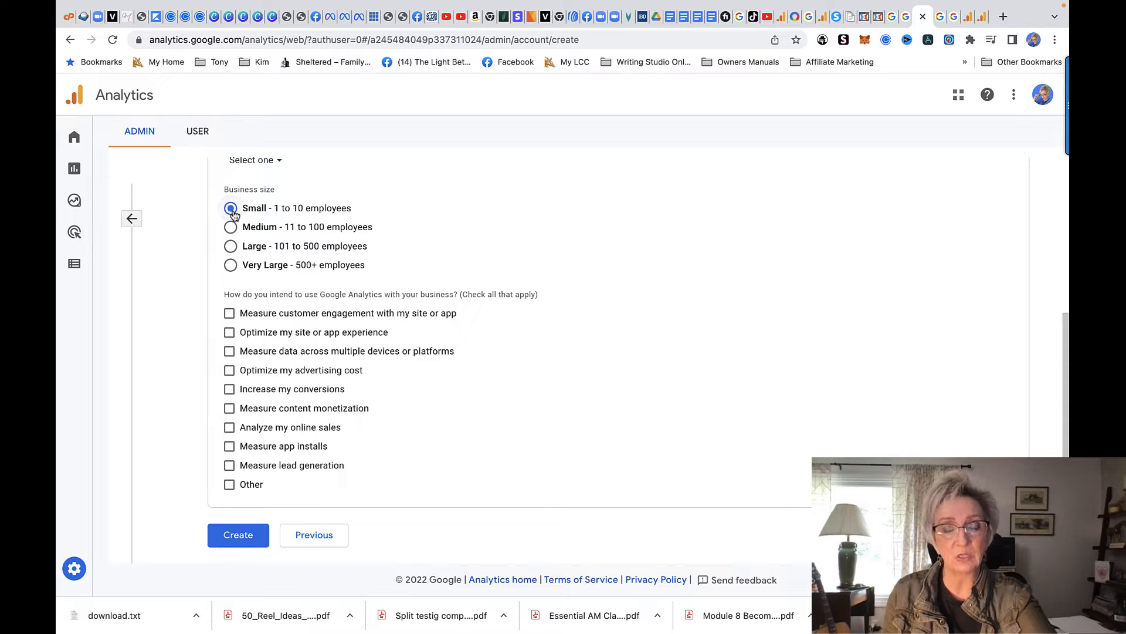
pyautogui.click(230, 314)
pyautogui.click(234, 545)
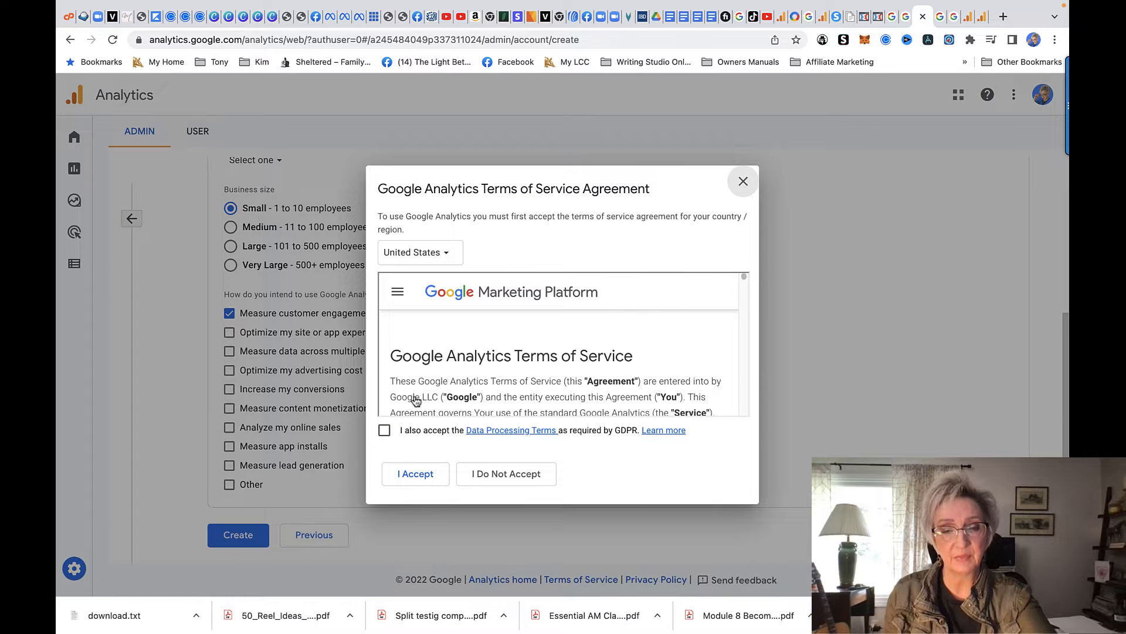
# Accept the Terms of Service including the GDPR Data Processing Terms, and choose Web as the data collection platform
pyautogui.click(384, 430)
pyautogui.click(413, 473)
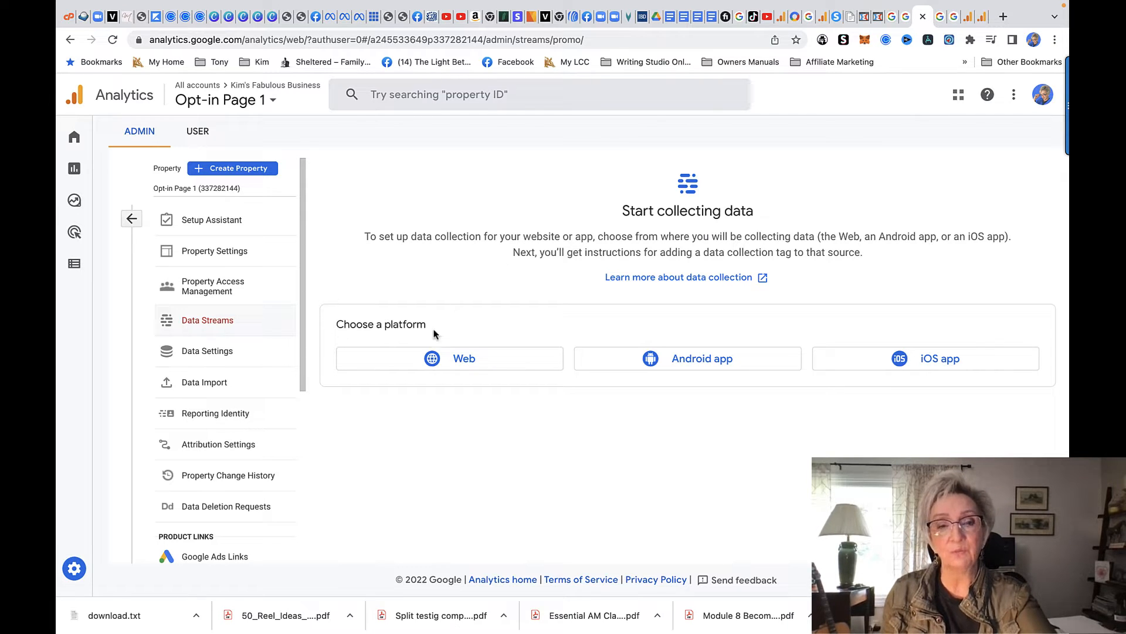
pyautogui.click(432, 358)
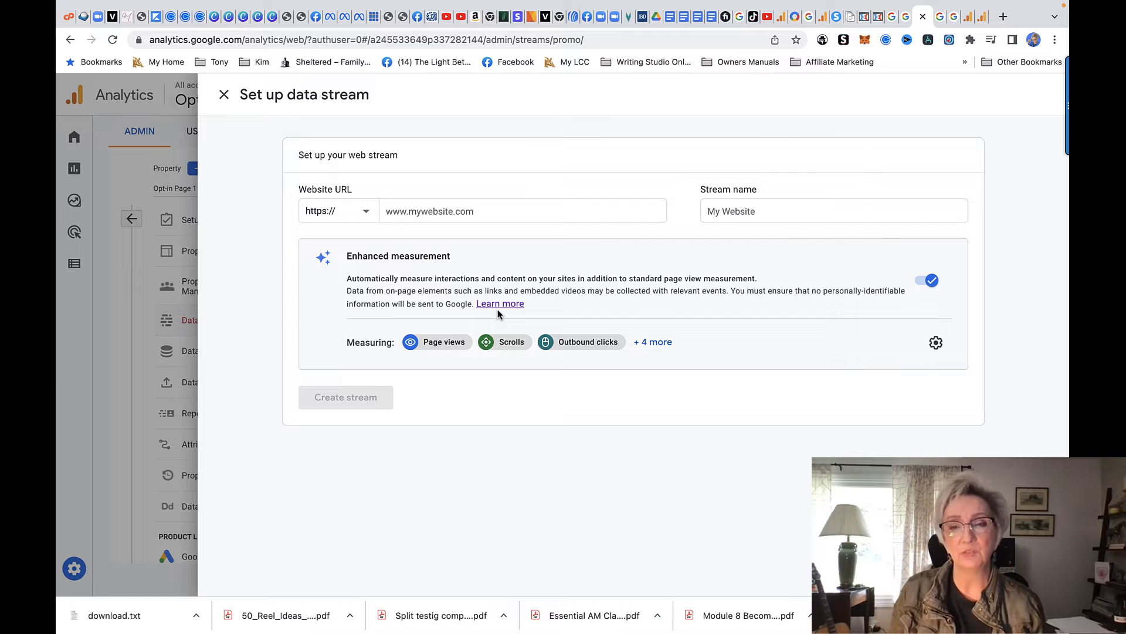
# Switch to ClickFunnels, open the live Home page of the "Copy of Online-Business-Builder-Challenge" funnel, and copy its web address
pyautogui.click(864, 18)
pyautogui.moveTo(581, 91)
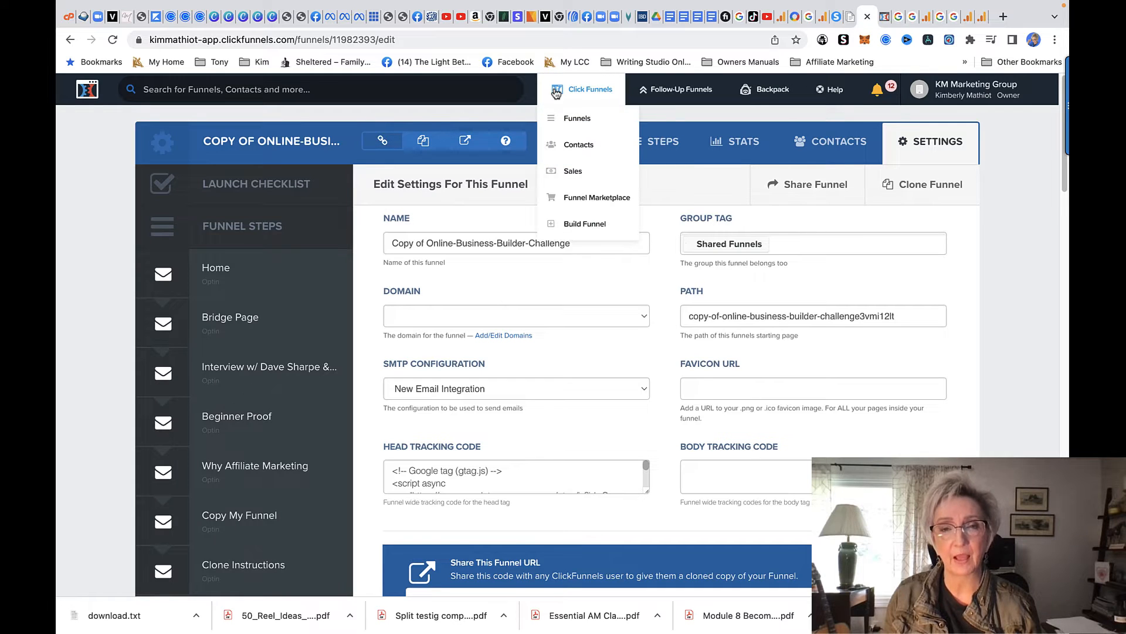
pyautogui.click(563, 118)
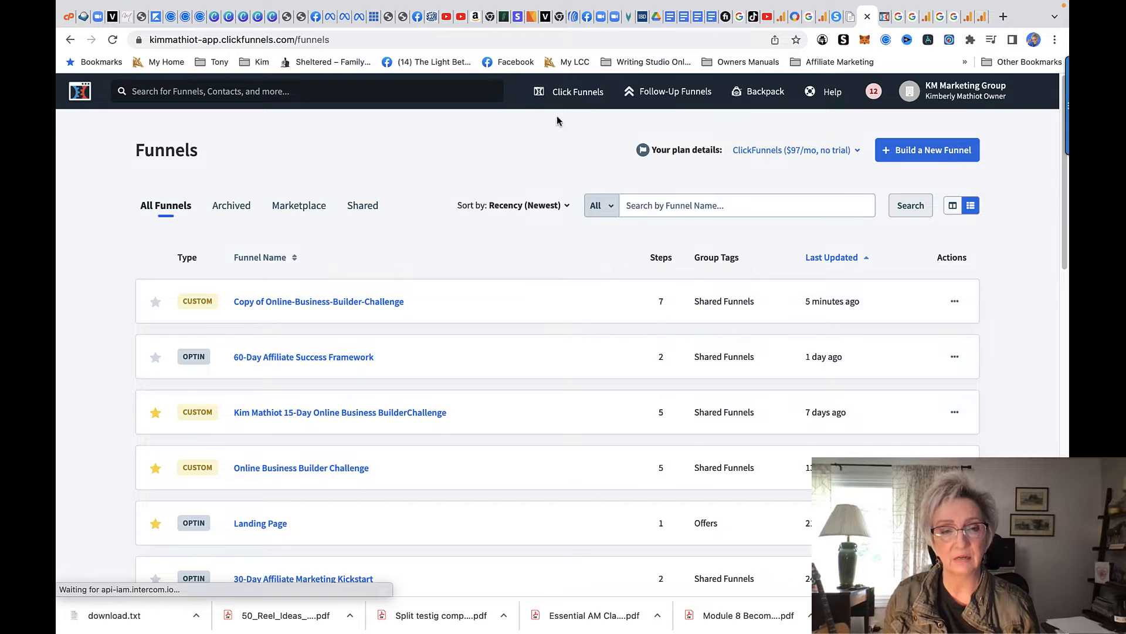
pyautogui.click(357, 302)
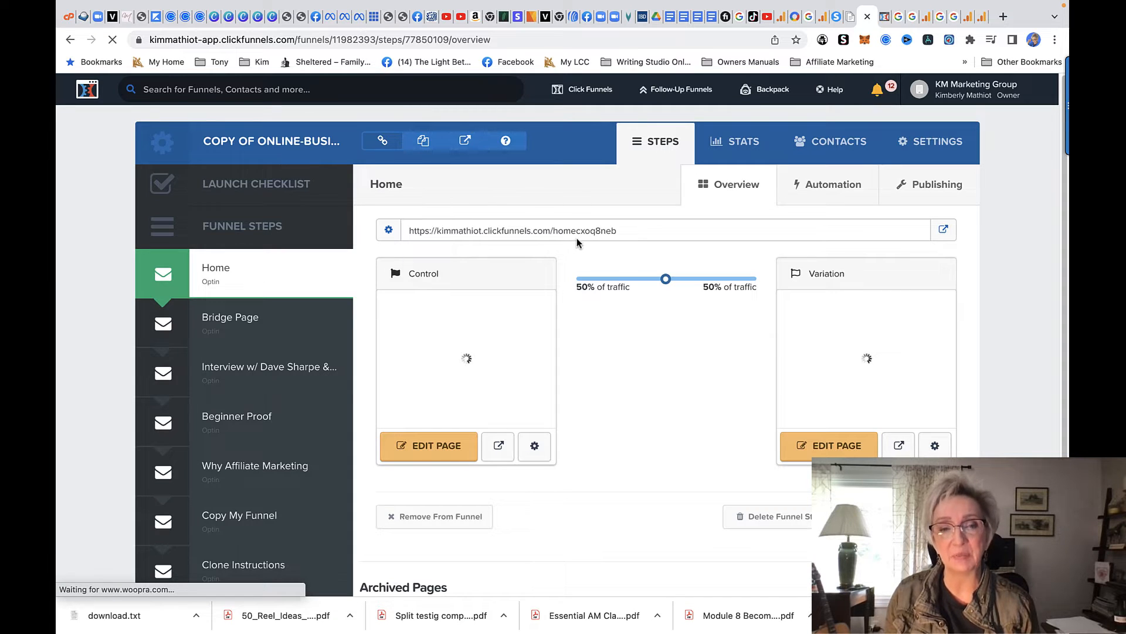
pyautogui.click(945, 231)
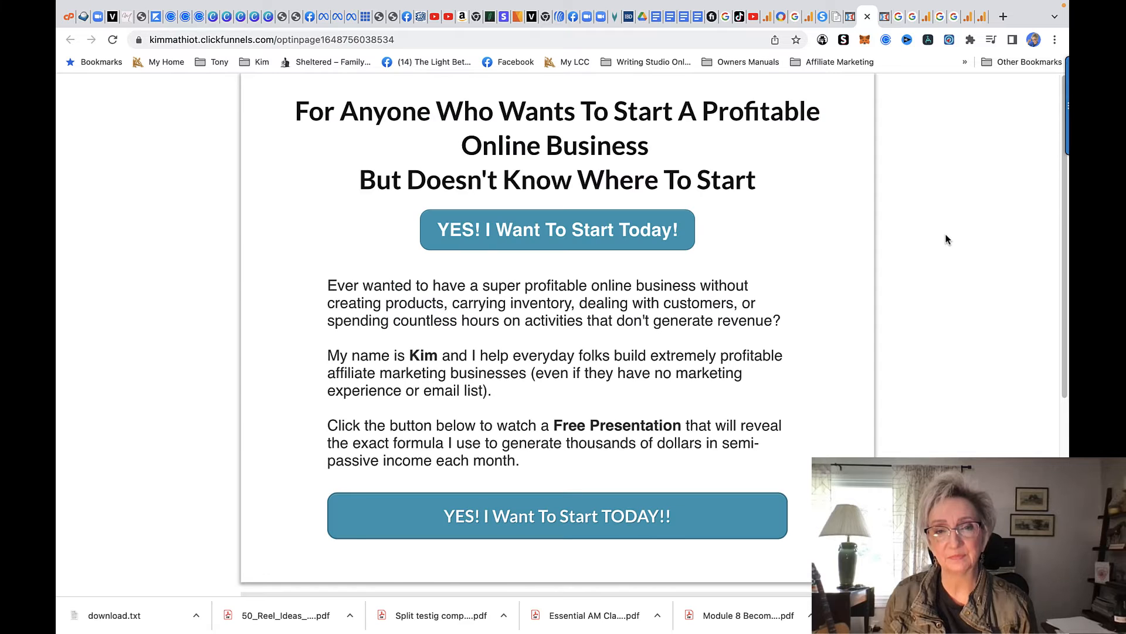
pyautogui.moveTo(398, 40); pyautogui.dragTo(150, 41)
pyautogui.press('super+c')
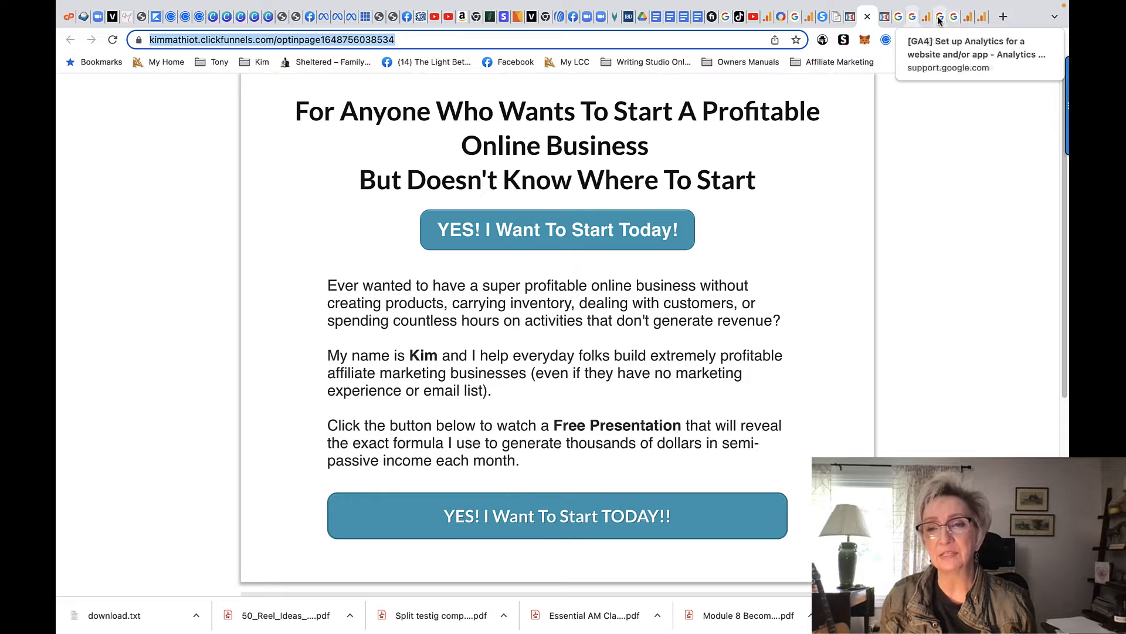
pyautogui.click(981, 18)
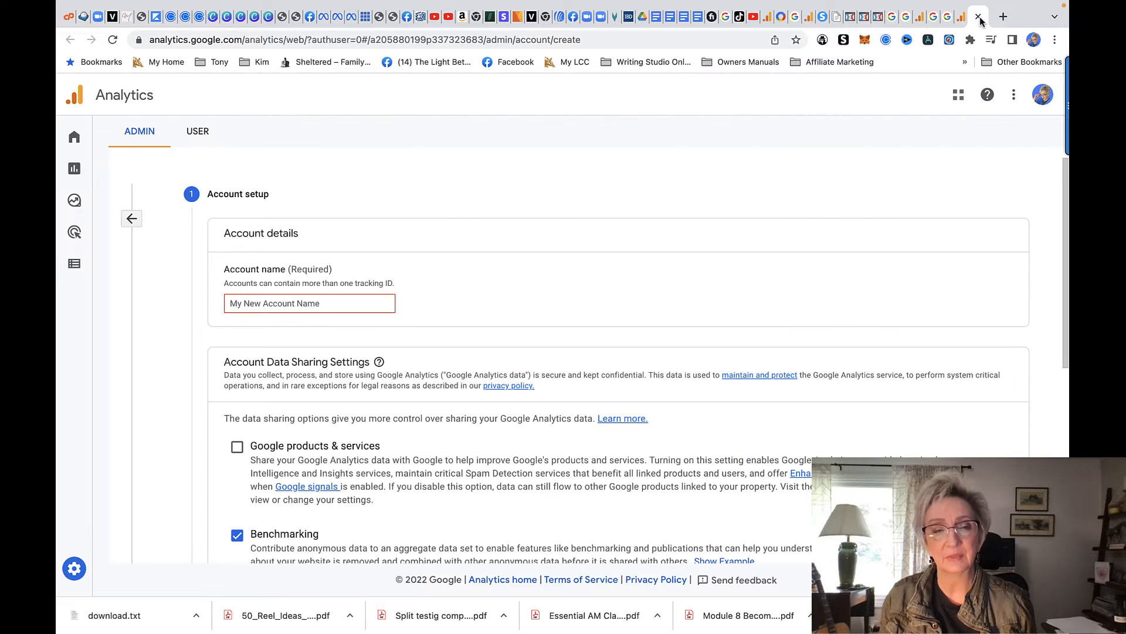
pyautogui.click(962, 21)
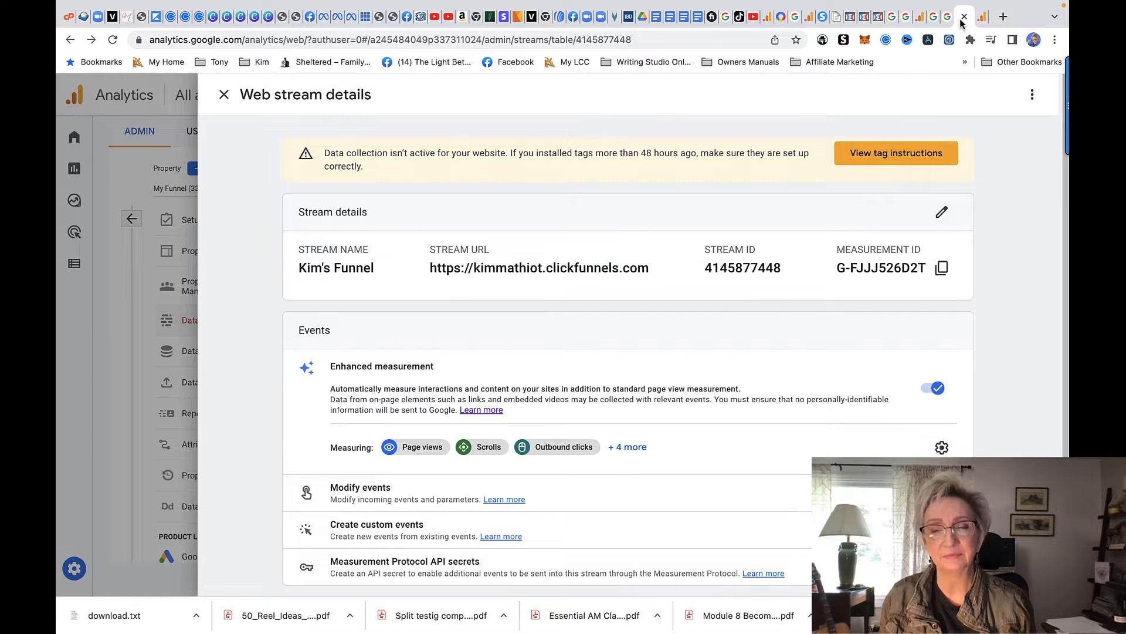
pyautogui.click(916, 21)
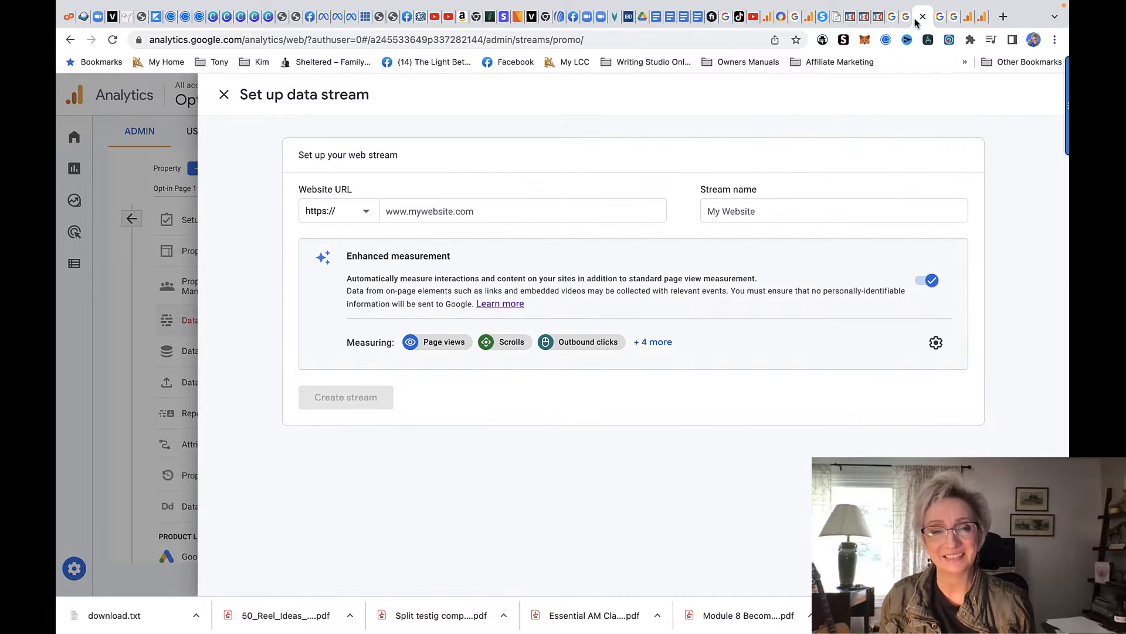
pyautogui.click(458, 213)
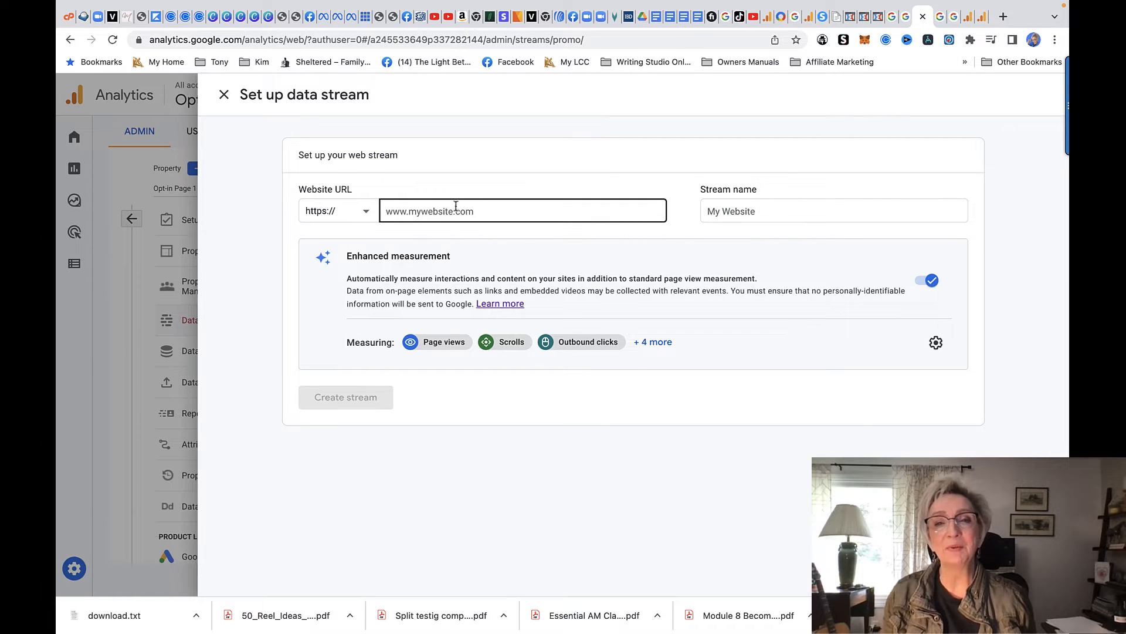
pyautogui.click(481, 212)
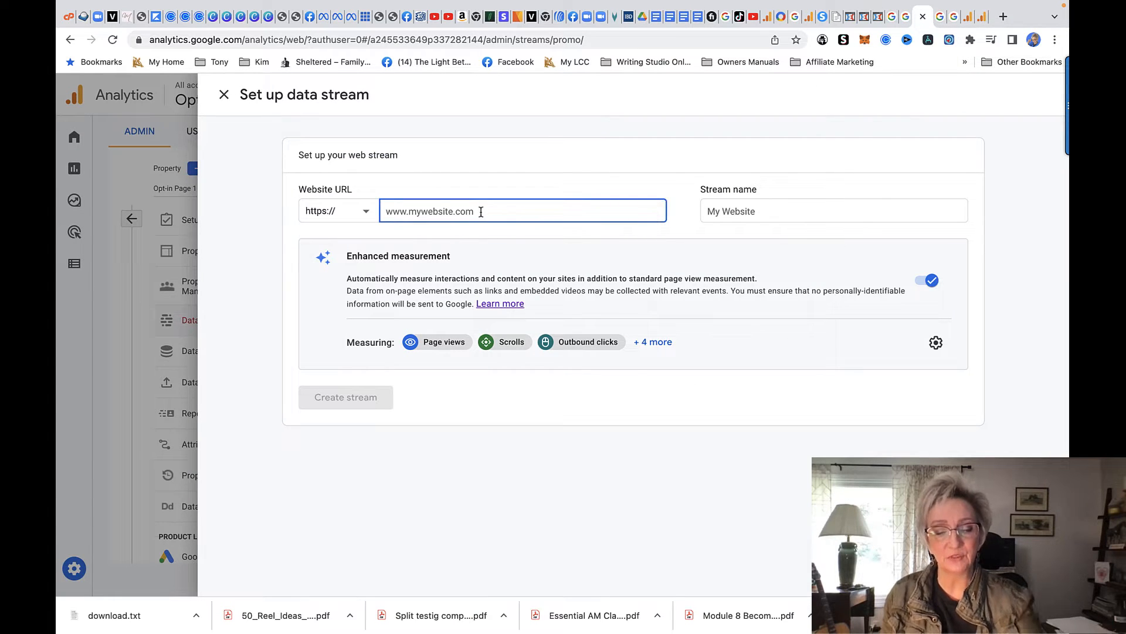
pyautogui.press('super+v')
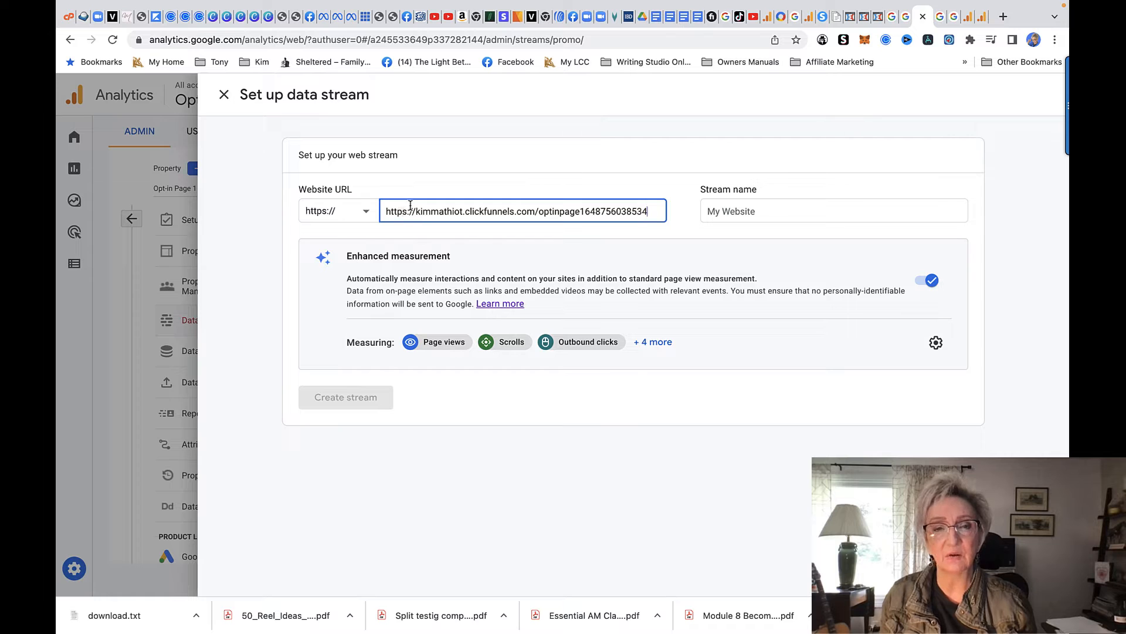
pyautogui.moveTo(415, 210); pyautogui.dragTo(379, 215)
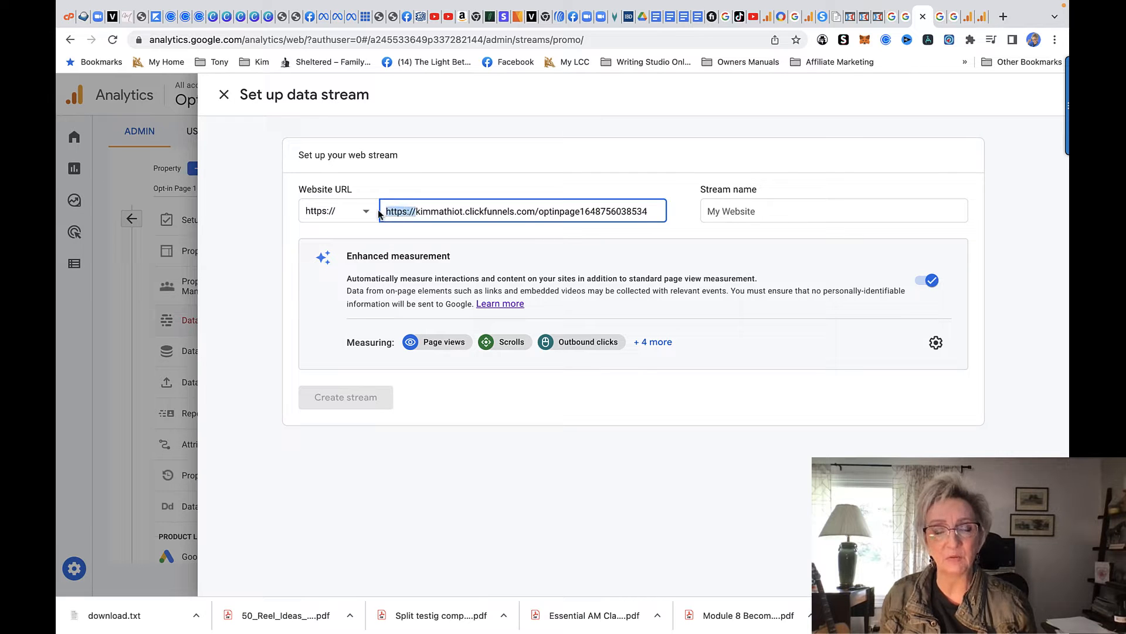
pyautogui.press('BackSpace')
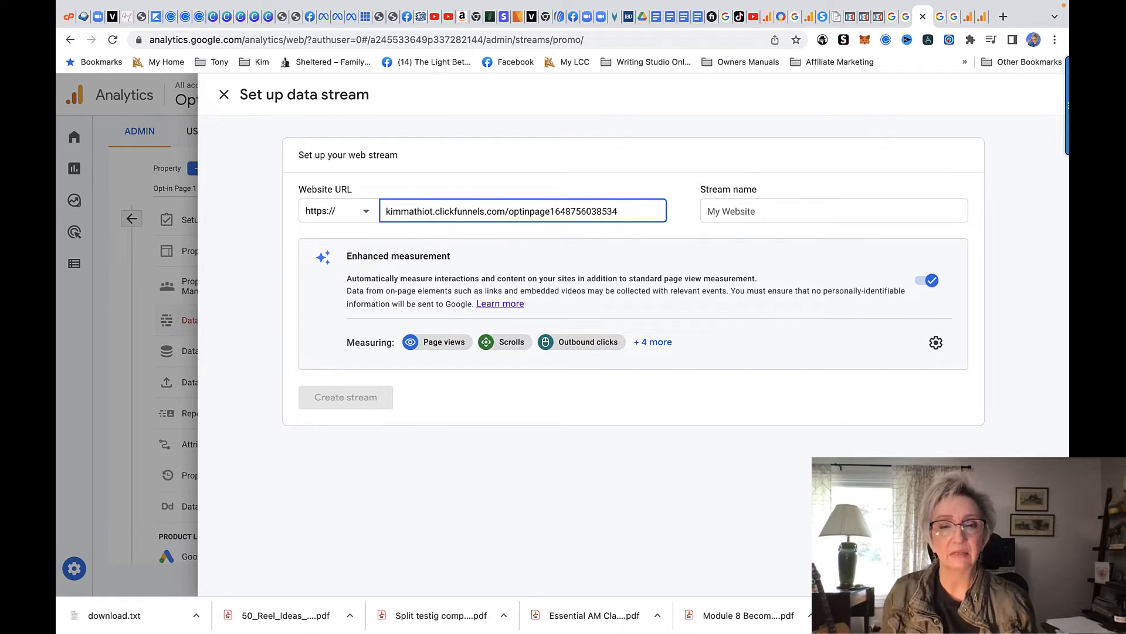
# Name the web stream "Opt in" and create it
pyautogui.click(740, 210)
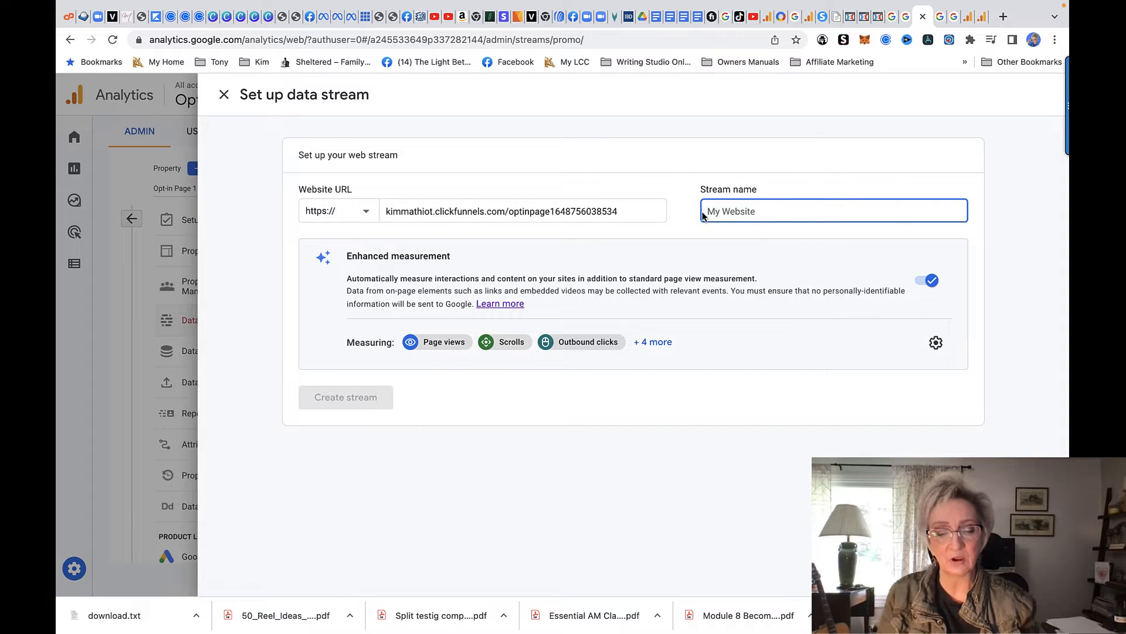
pyautogui.write('Opt in')
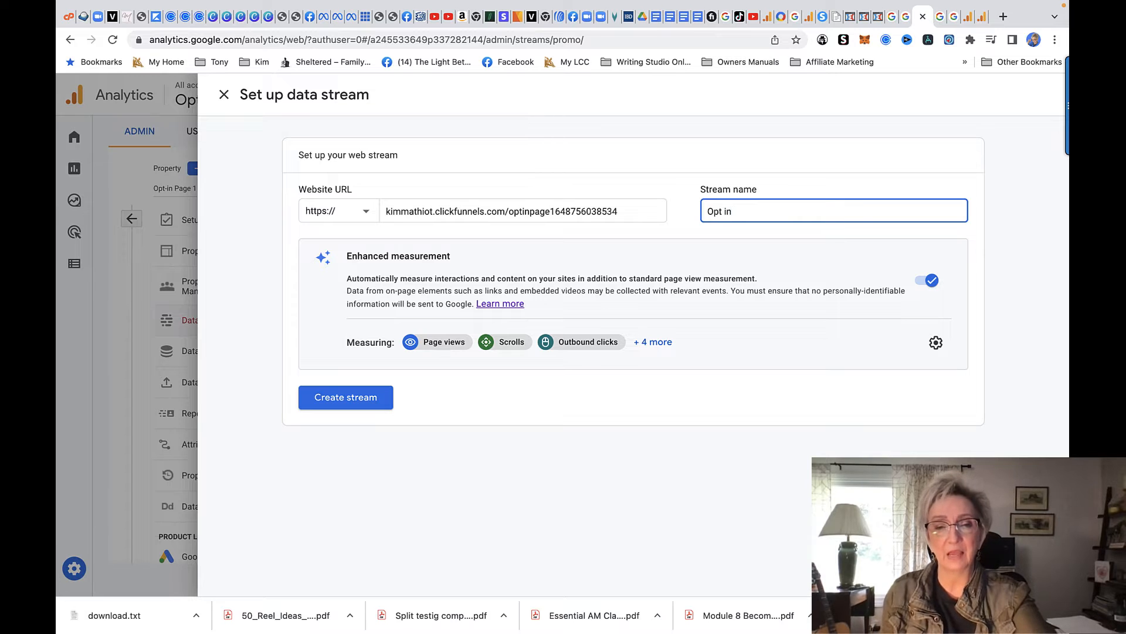
pyautogui.click(337, 397)
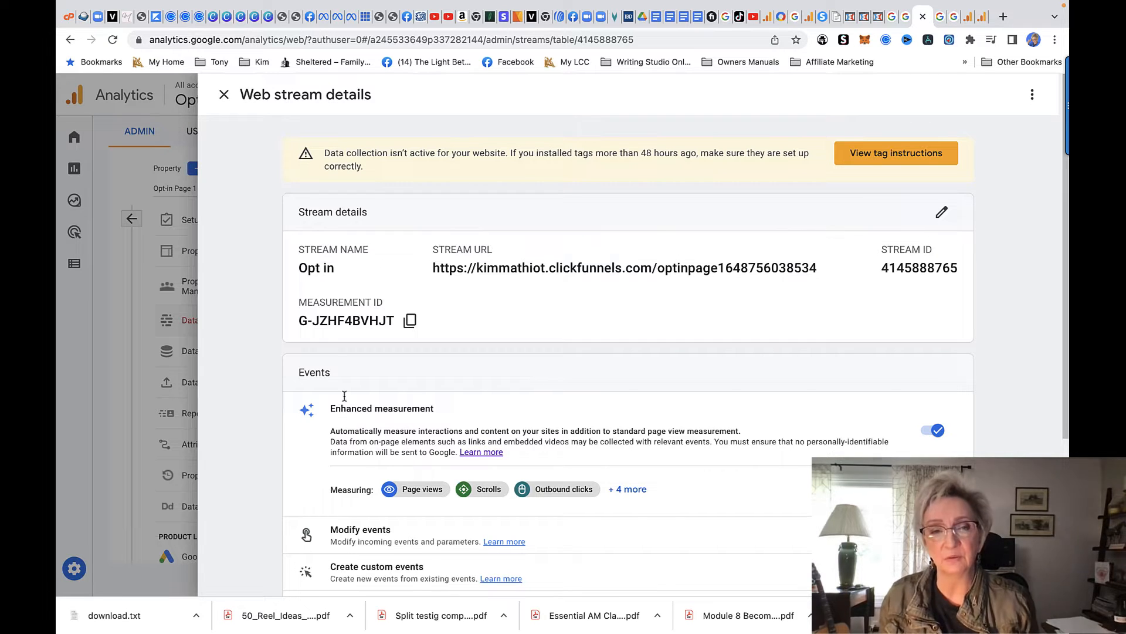
# Open the stream's tag instructions for manual installation and copy the Google tag code
pyautogui.scroll(-4, 627, 440)
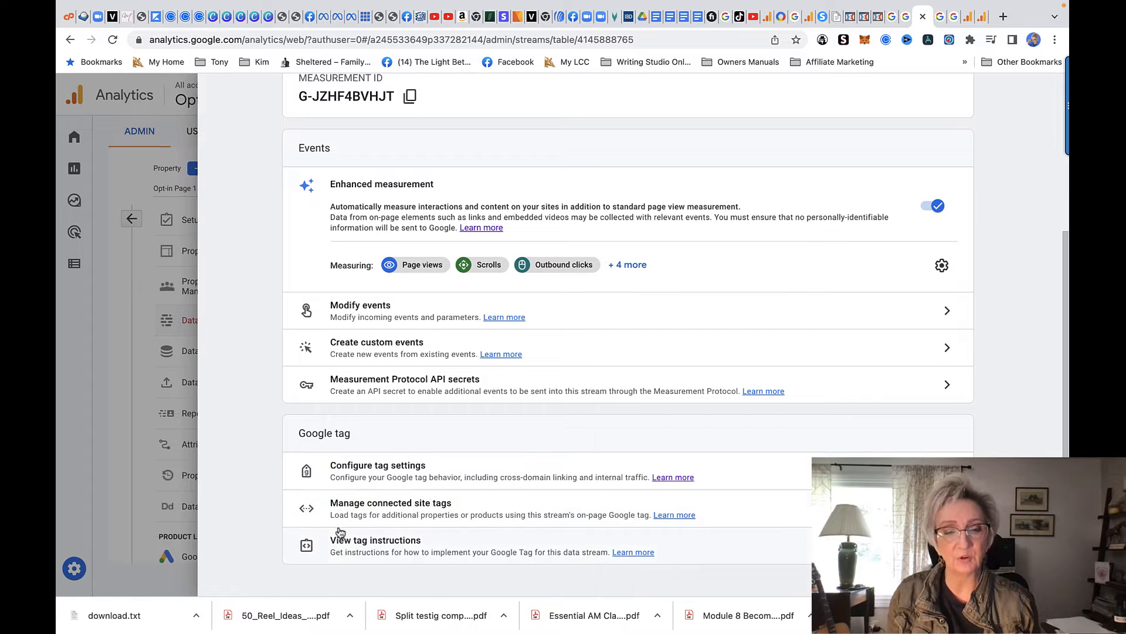
pyautogui.click(367, 542)
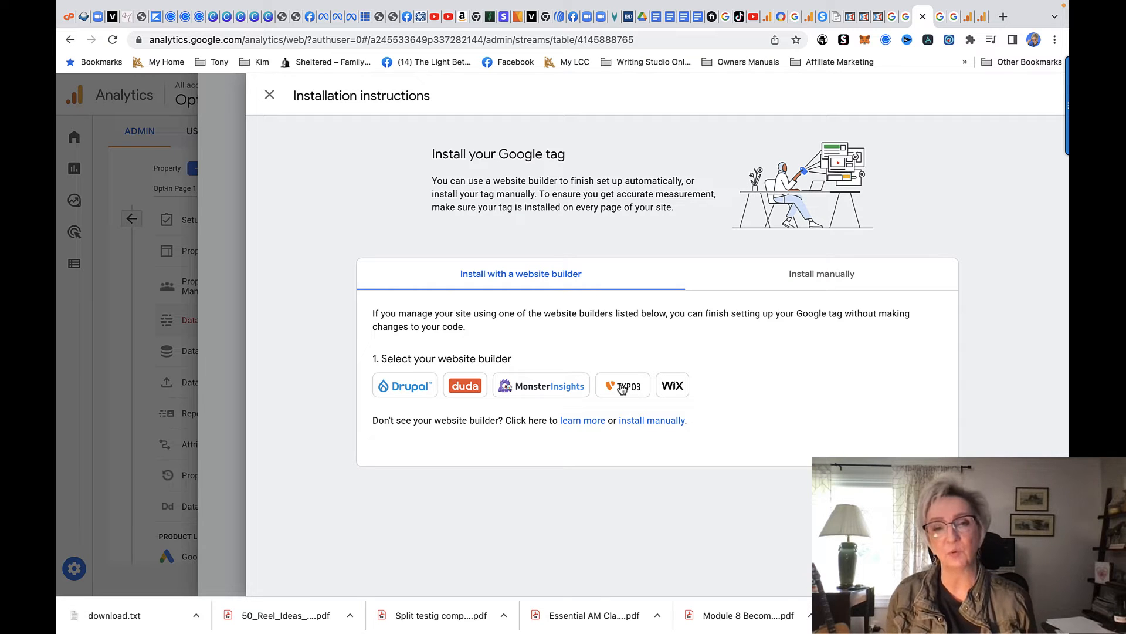
pyautogui.click(828, 274)
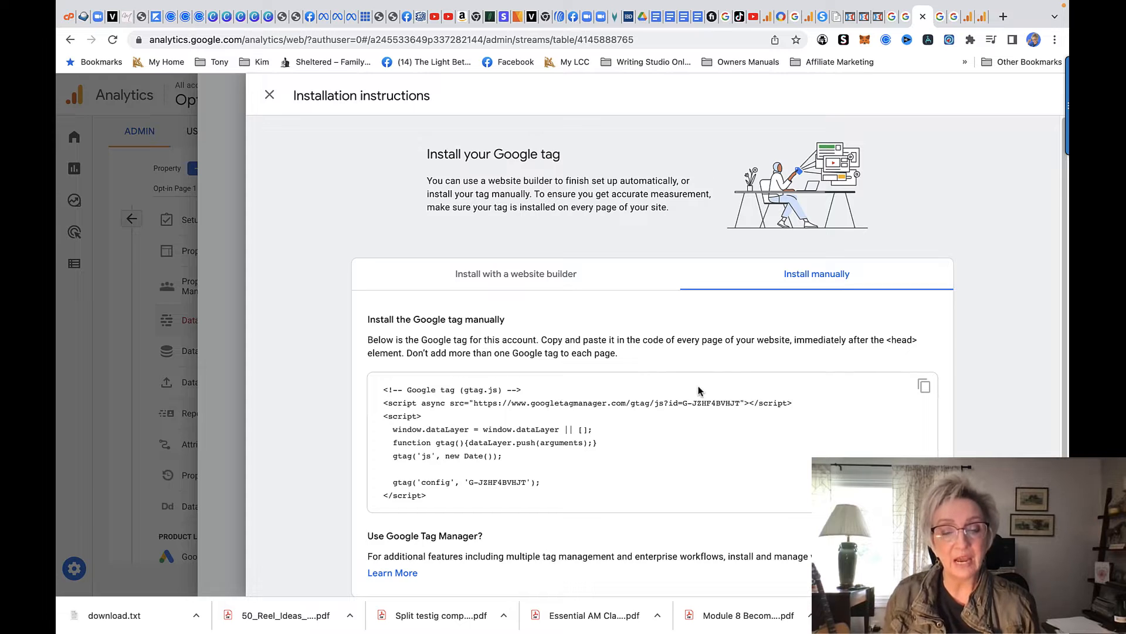
pyautogui.scroll(-1, 698, 391)
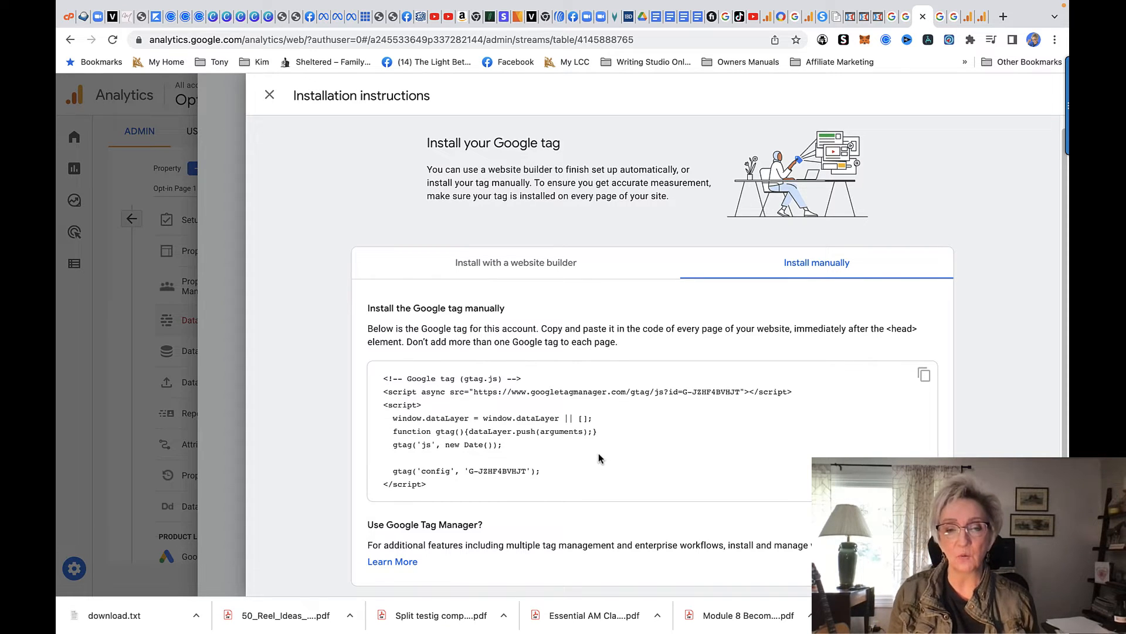
pyautogui.click(924, 382)
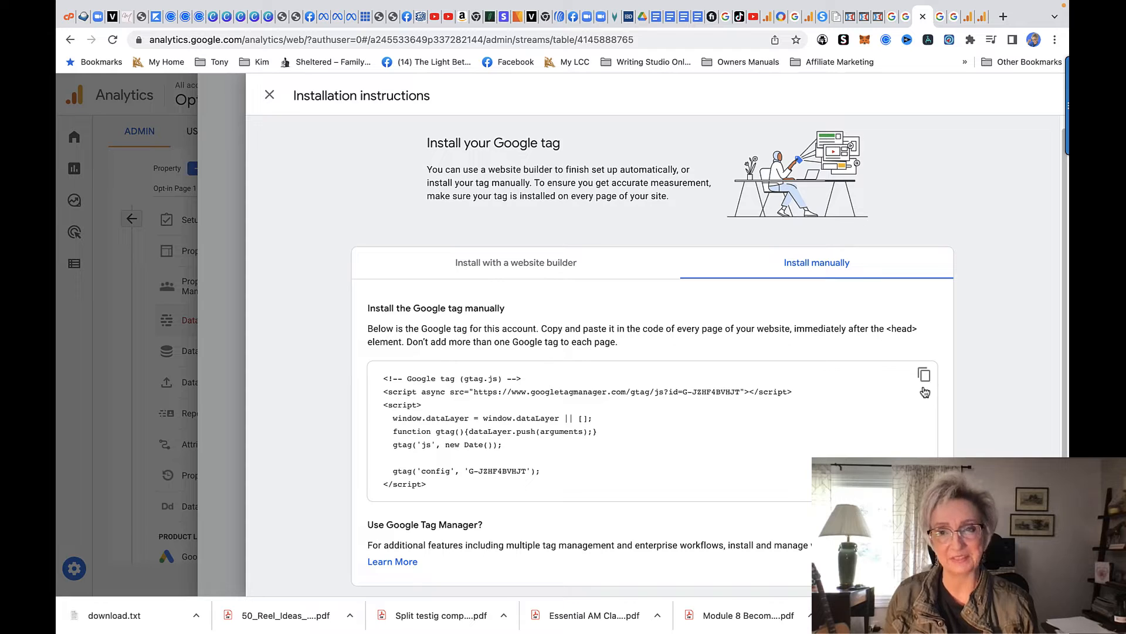
pyautogui.moveTo(1048, 105)
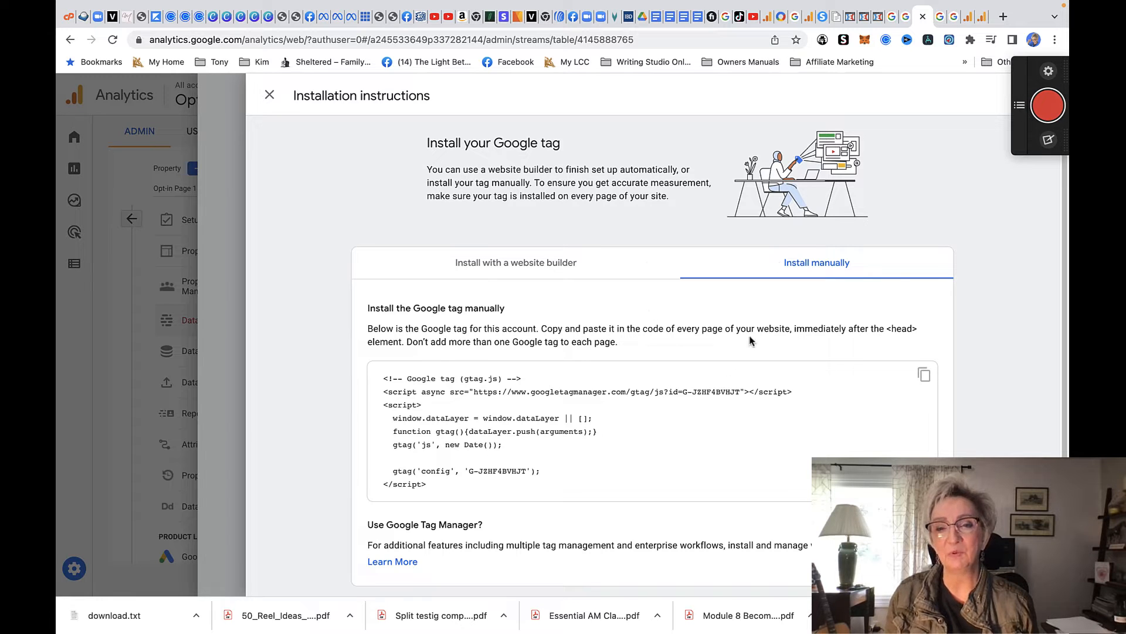
# Switch to the ClickFunnels page editor, replace the header tracking code with the copied Google tag, and save the page before leaving the editor
pyautogui.click(849, 18)
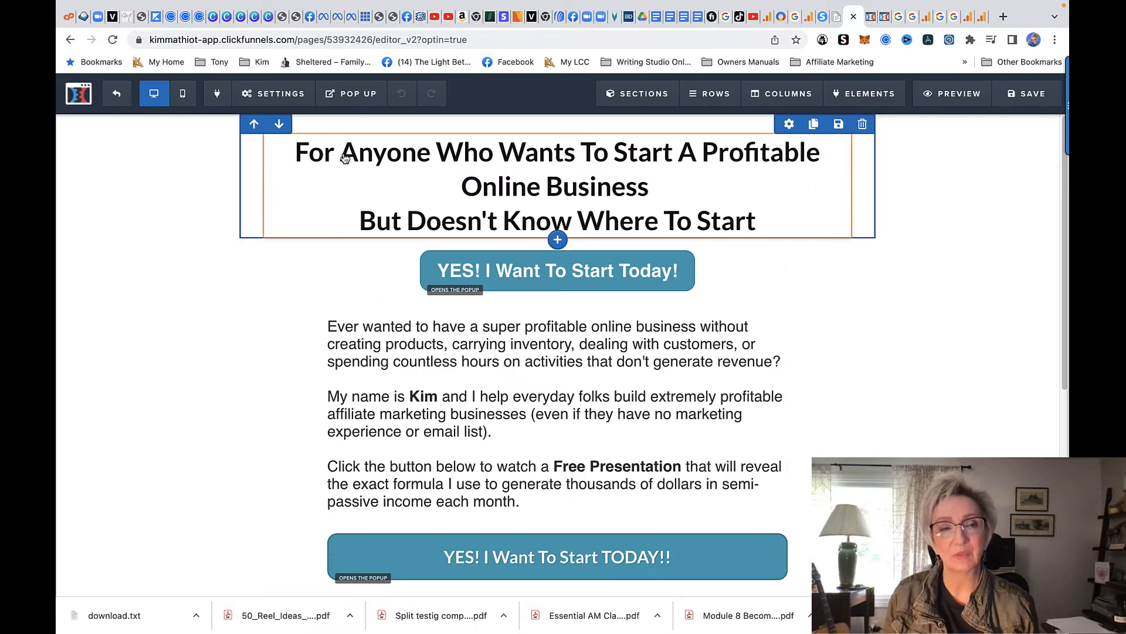
pyautogui.click(289, 97)
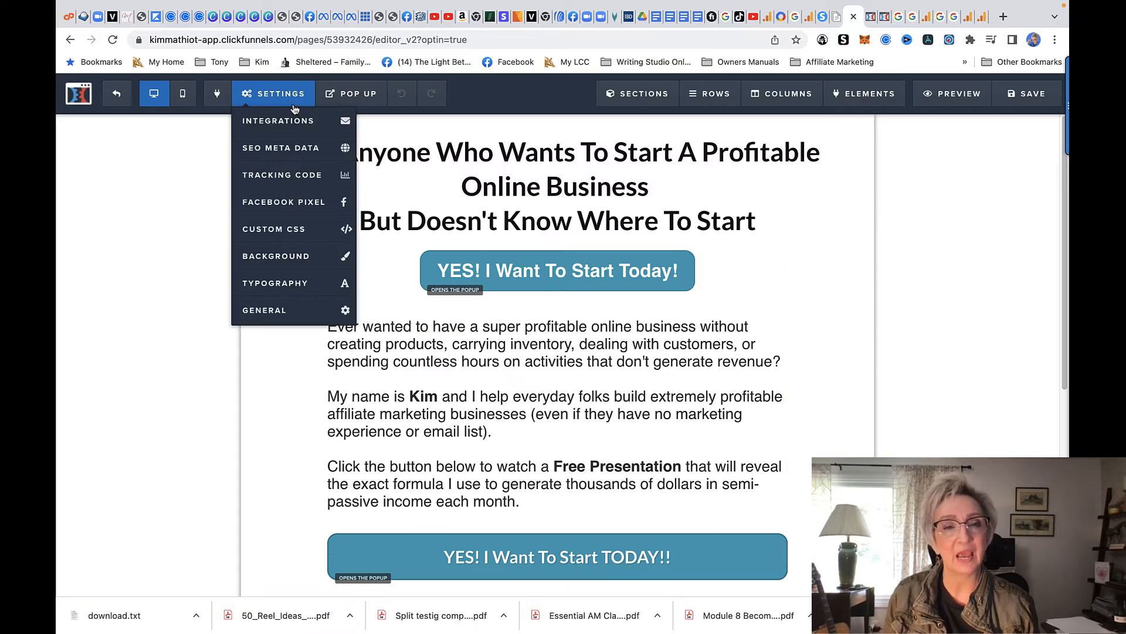
pyautogui.click(303, 176)
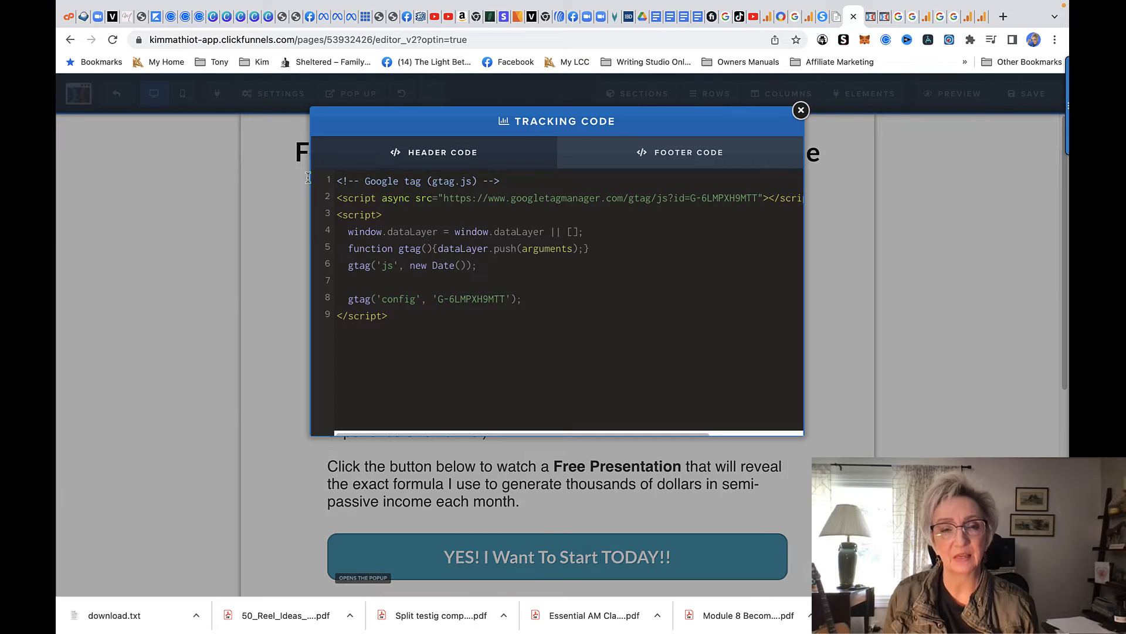
pyautogui.moveTo(414, 323); pyautogui.dragTo(333, 182)
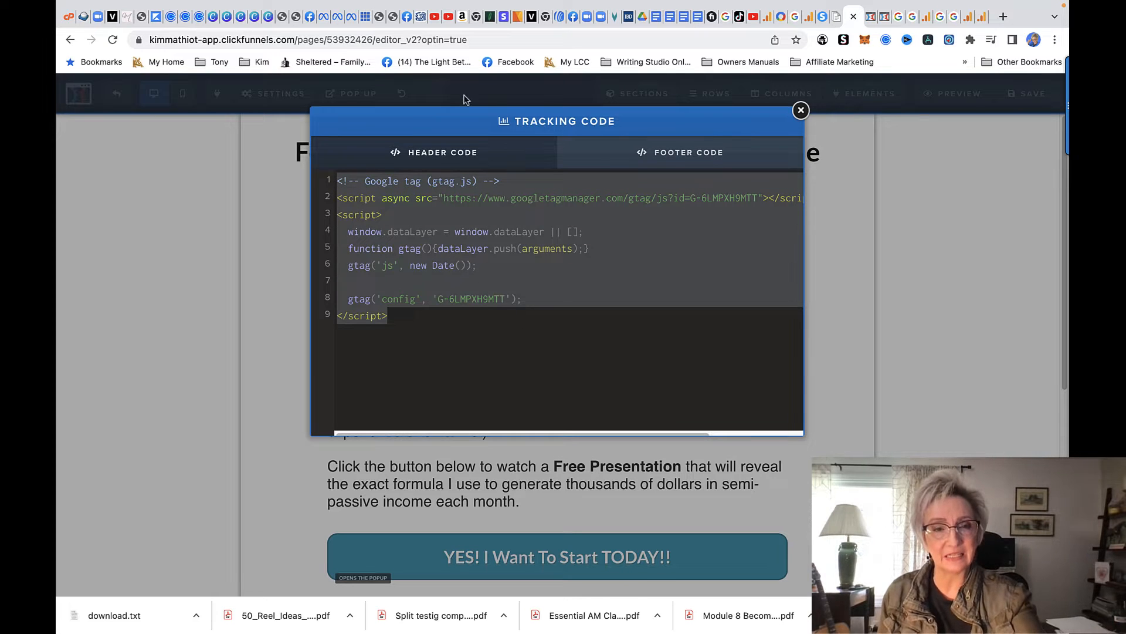
pyautogui.press('super+v')
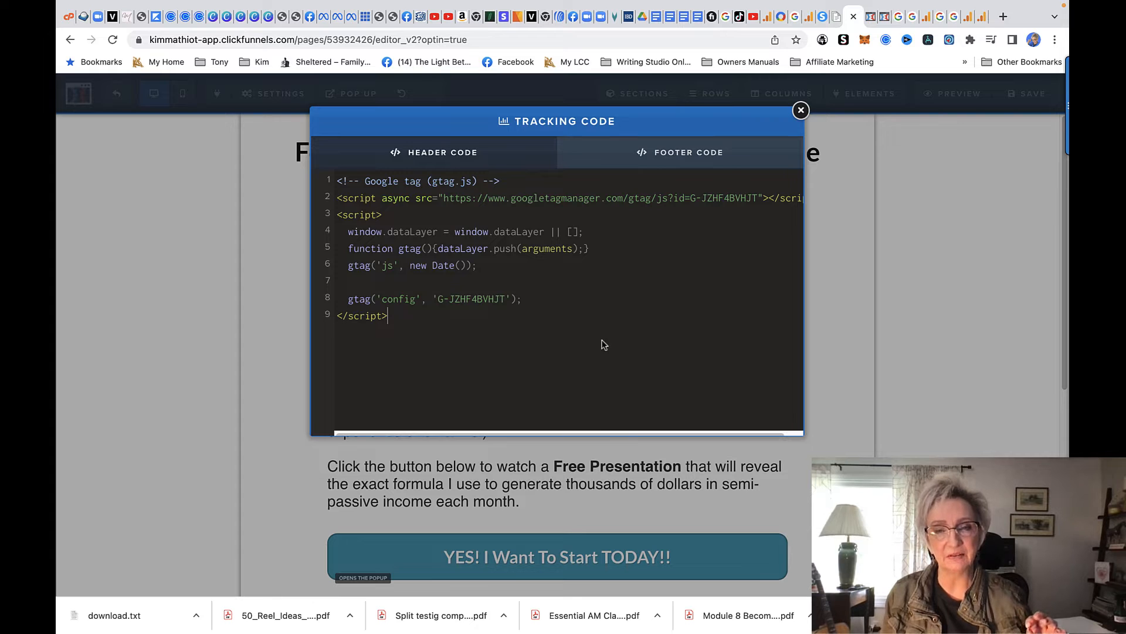
pyautogui.click(845, 321)
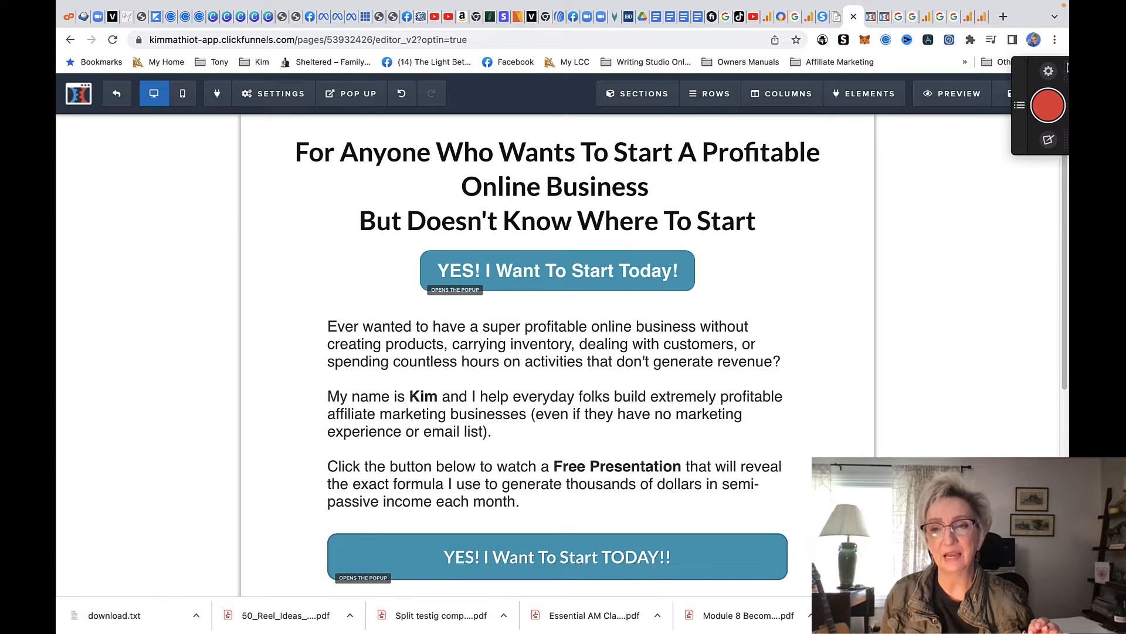
pyautogui.click(1011, 97)
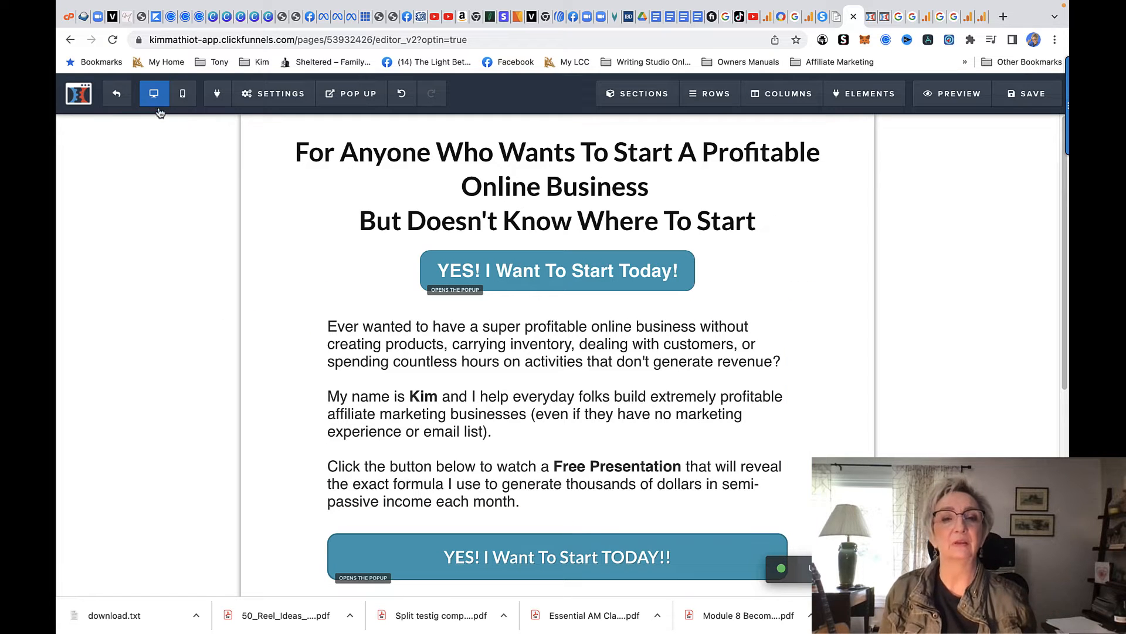
pyautogui.click(119, 96)
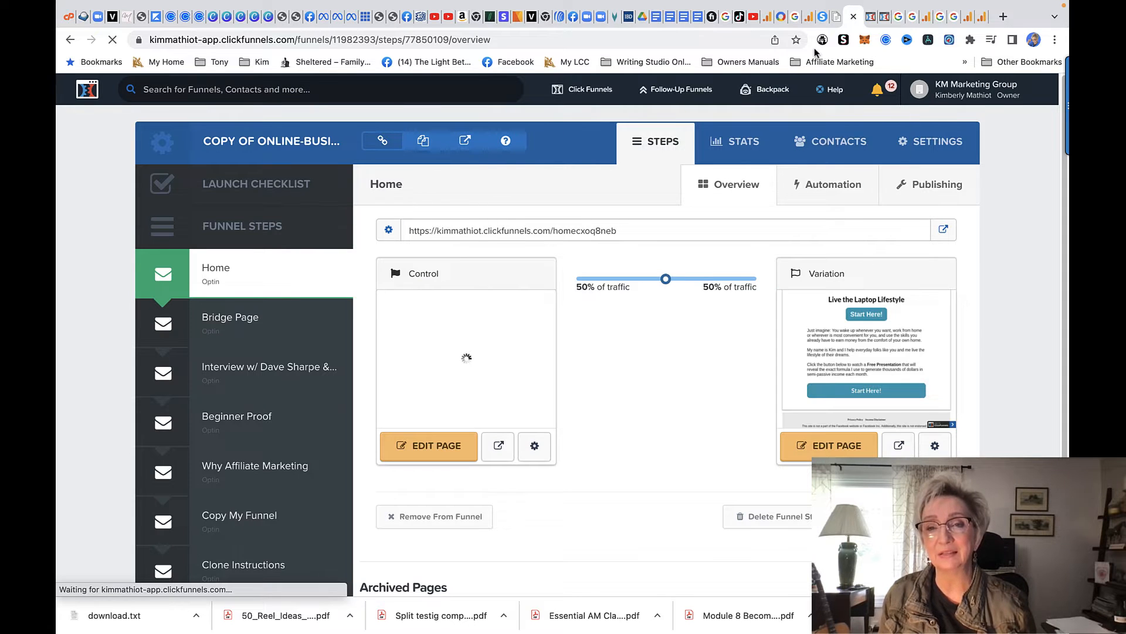
# Switch back to the Opt-in Page 1 property in Google Analytics, close the stream details, and return to the admin overview
pyautogui.click(805, 19)
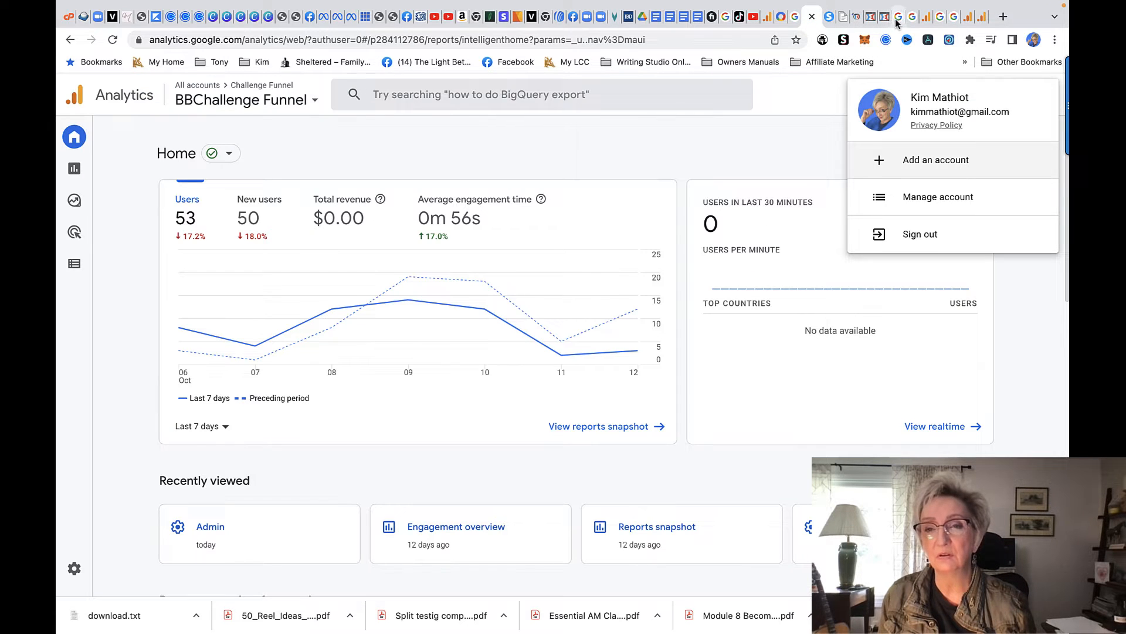
pyautogui.click(927, 20)
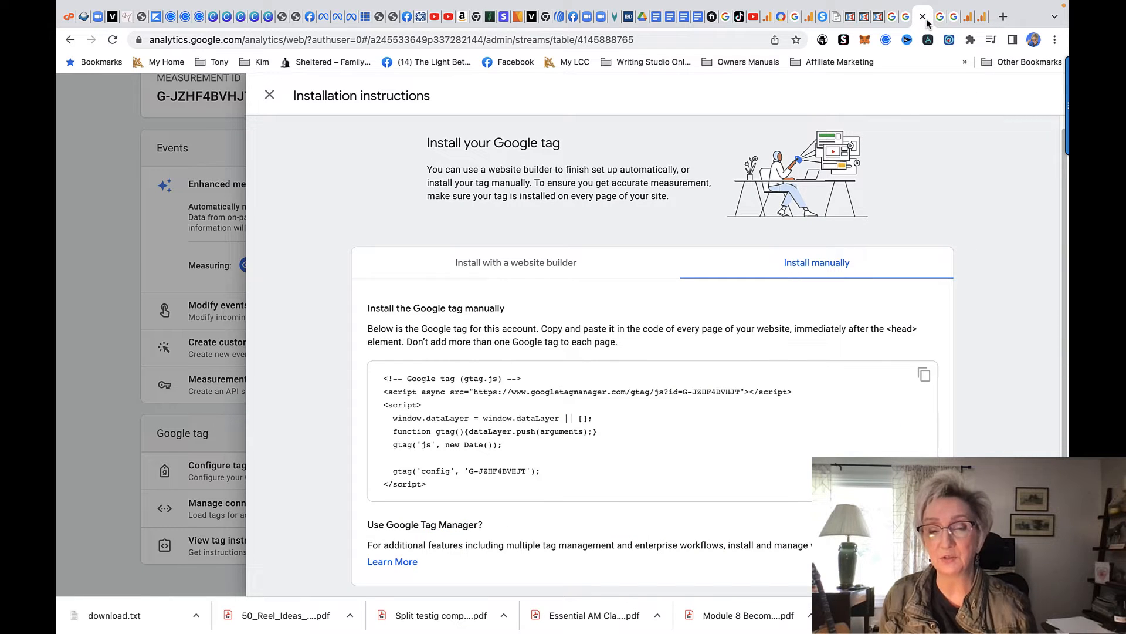
pyautogui.click(270, 94)
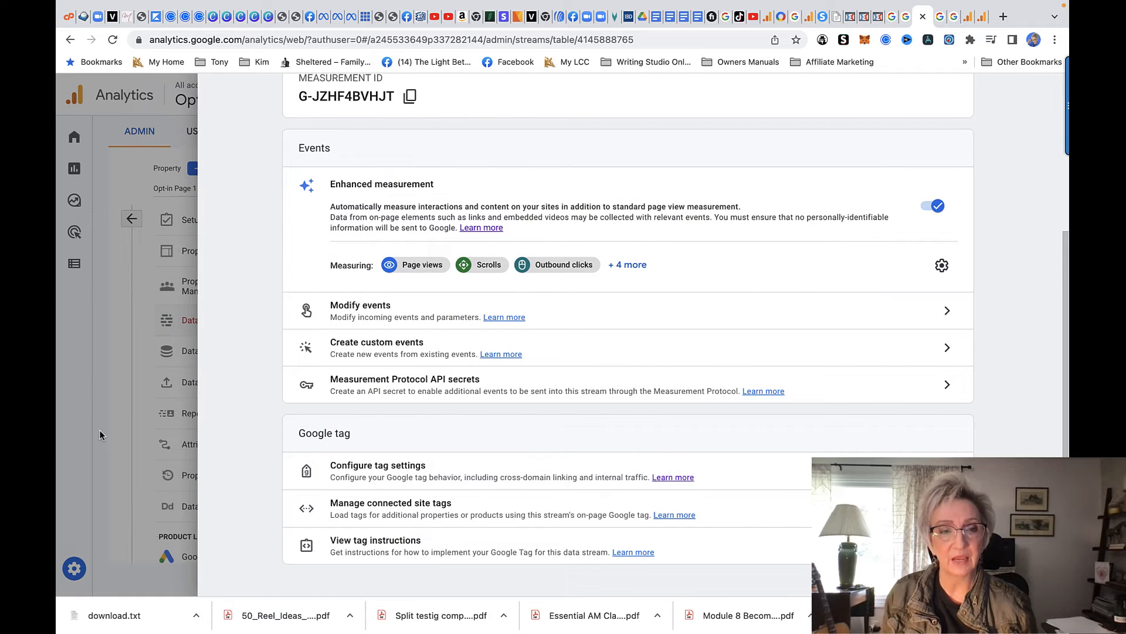
pyautogui.click(104, 512)
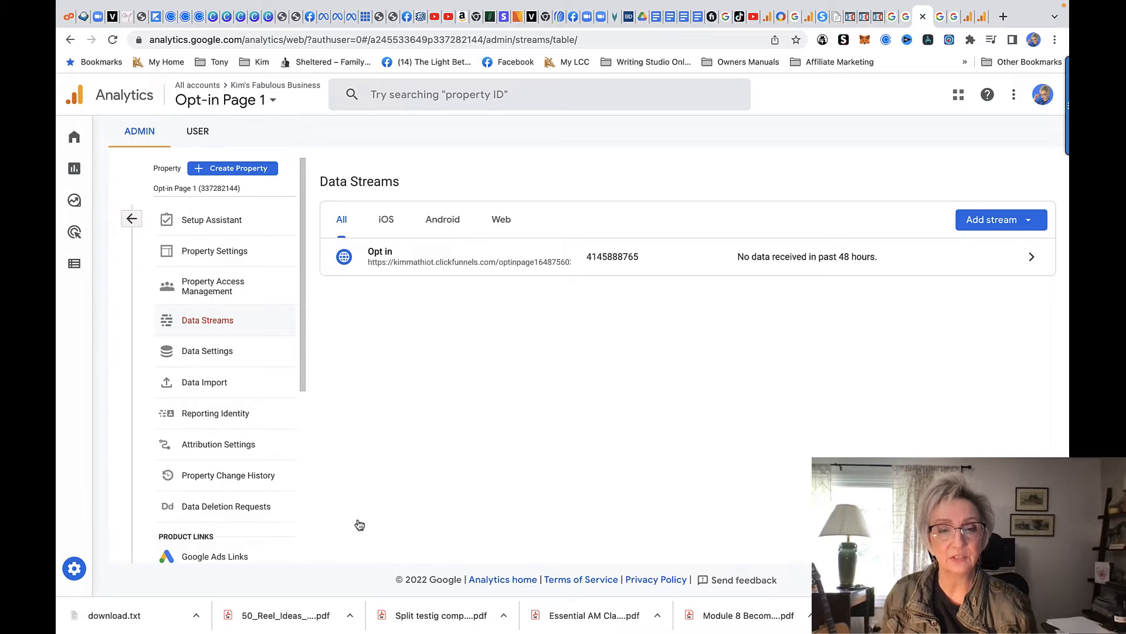
pyautogui.click(74, 568)
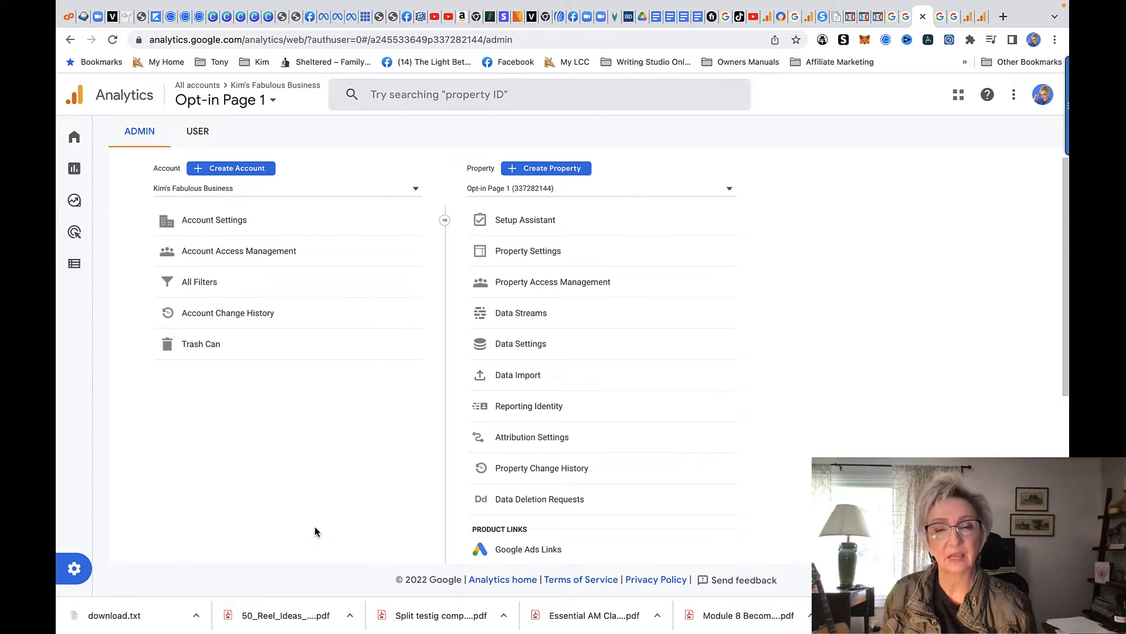
# Start creating a new property named "Bridge Page 2" and continue to the business information
pyautogui.click(555, 169)
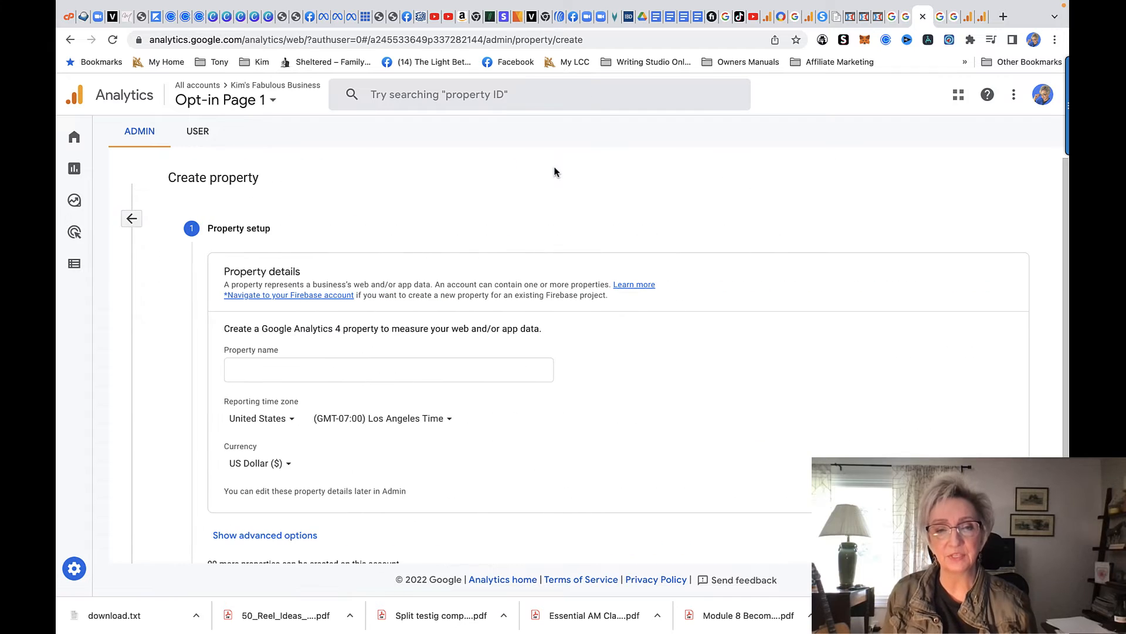
pyautogui.click(371, 364)
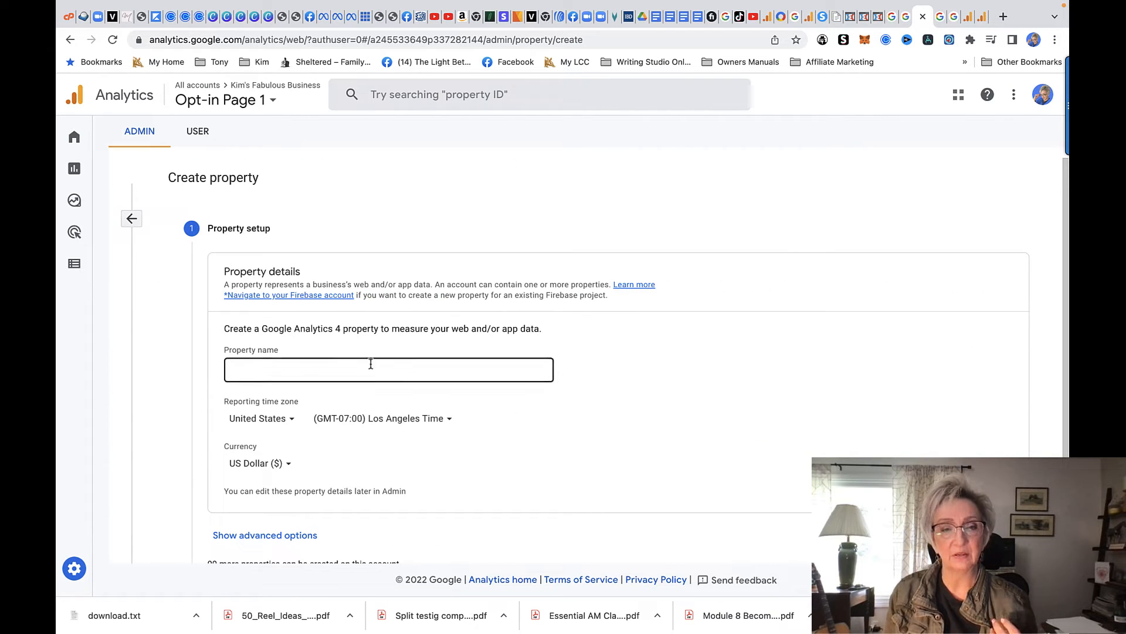
pyautogui.click(370, 364)
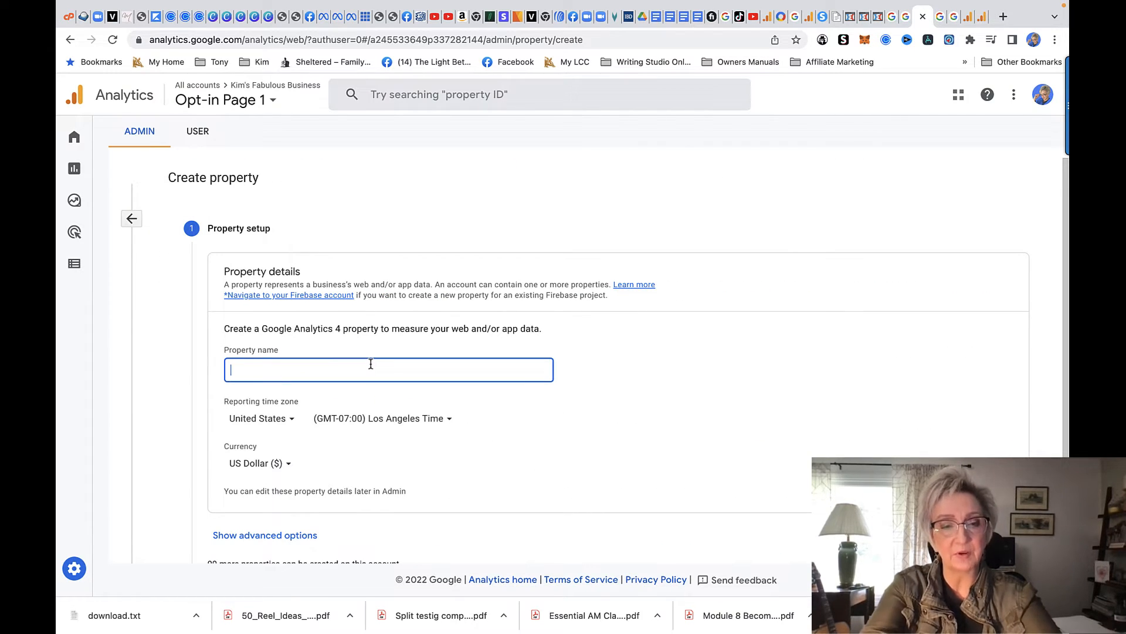
pyautogui.write('Bridge ')
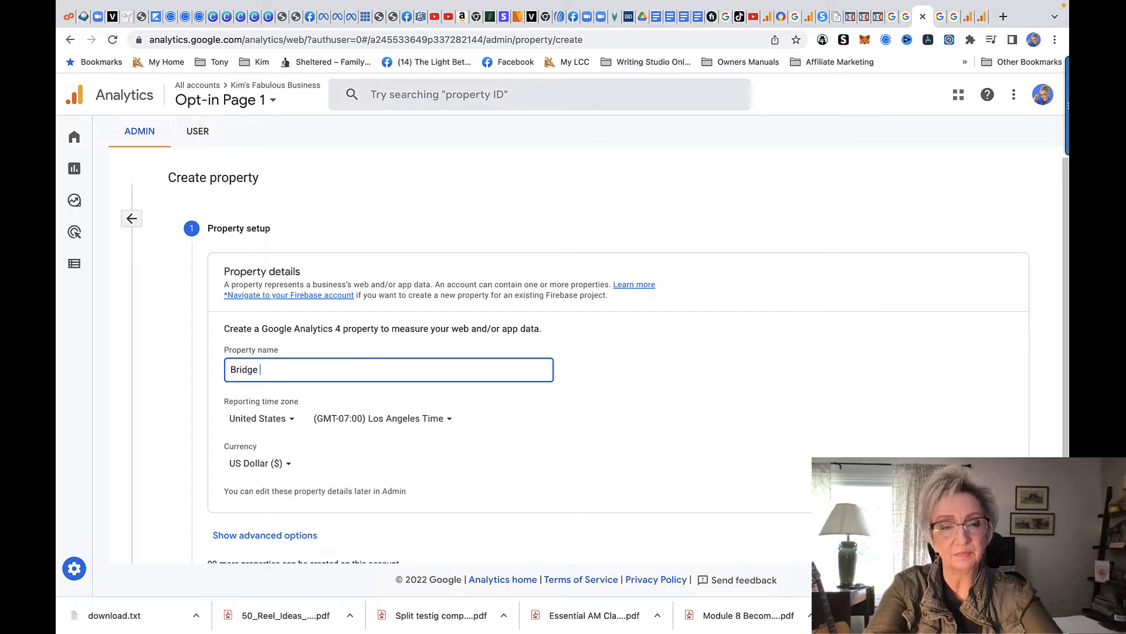
pyautogui.write('Page')
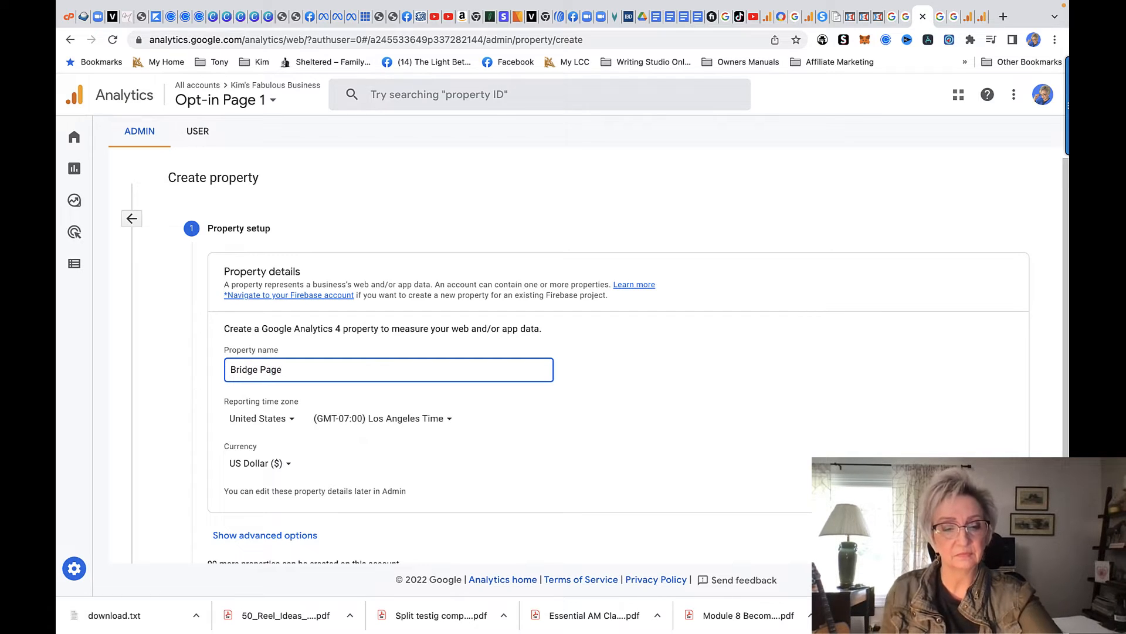
pyautogui.scroll(-2, 428, 421)
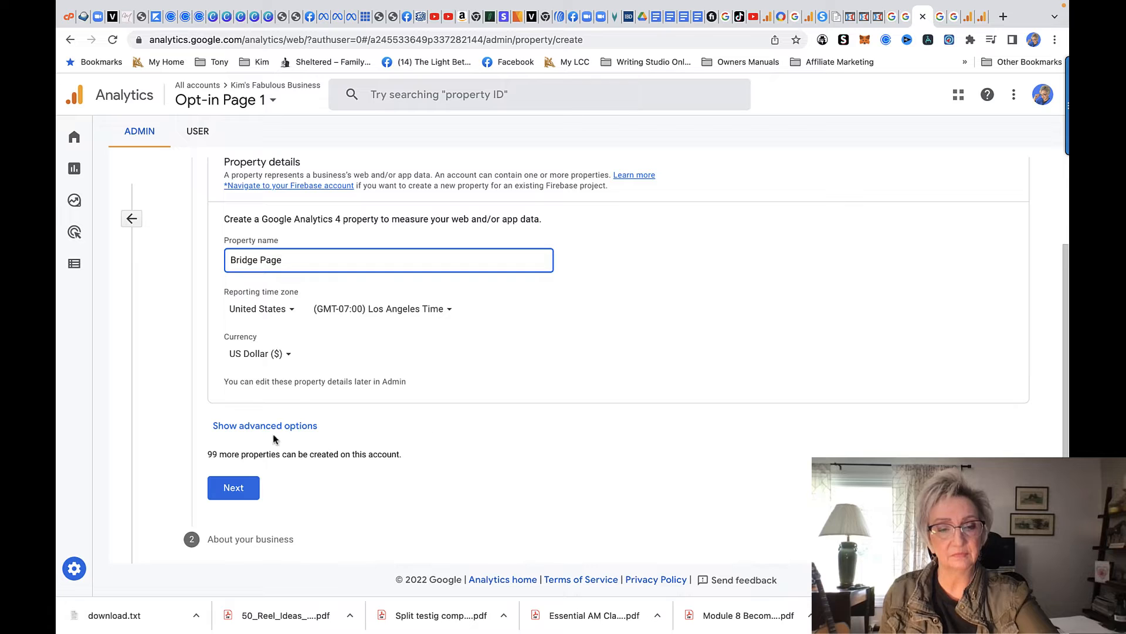
pyautogui.write('2')
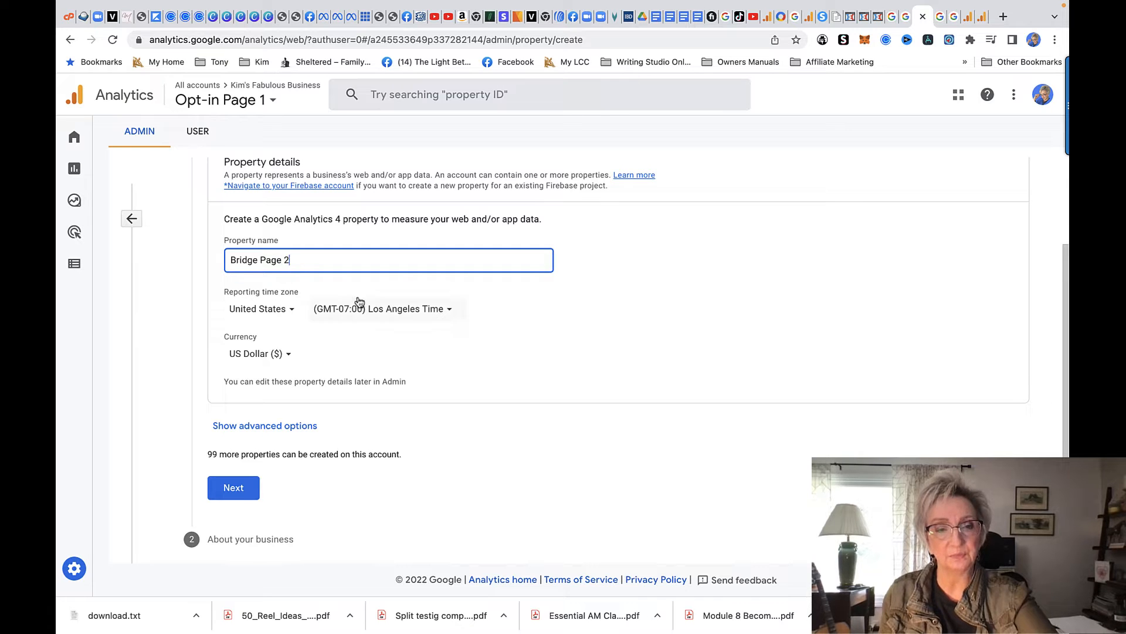
pyautogui.click(243, 489)
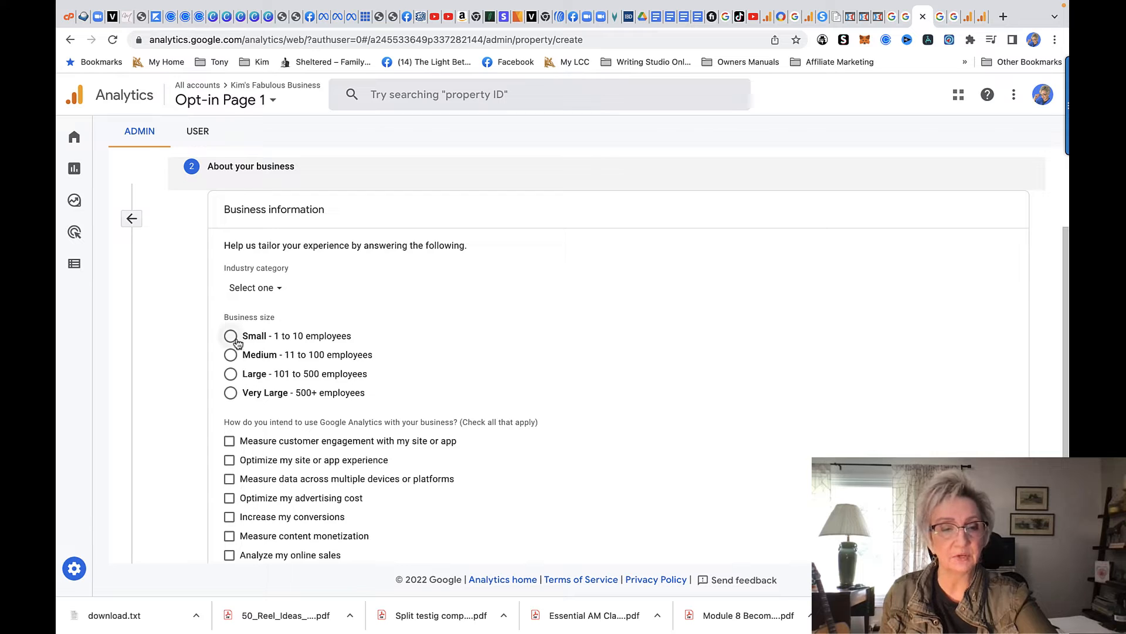
# Set the business size to Small, choose measuring customer engagement as the intended use, and create the property
pyautogui.click(236, 343)
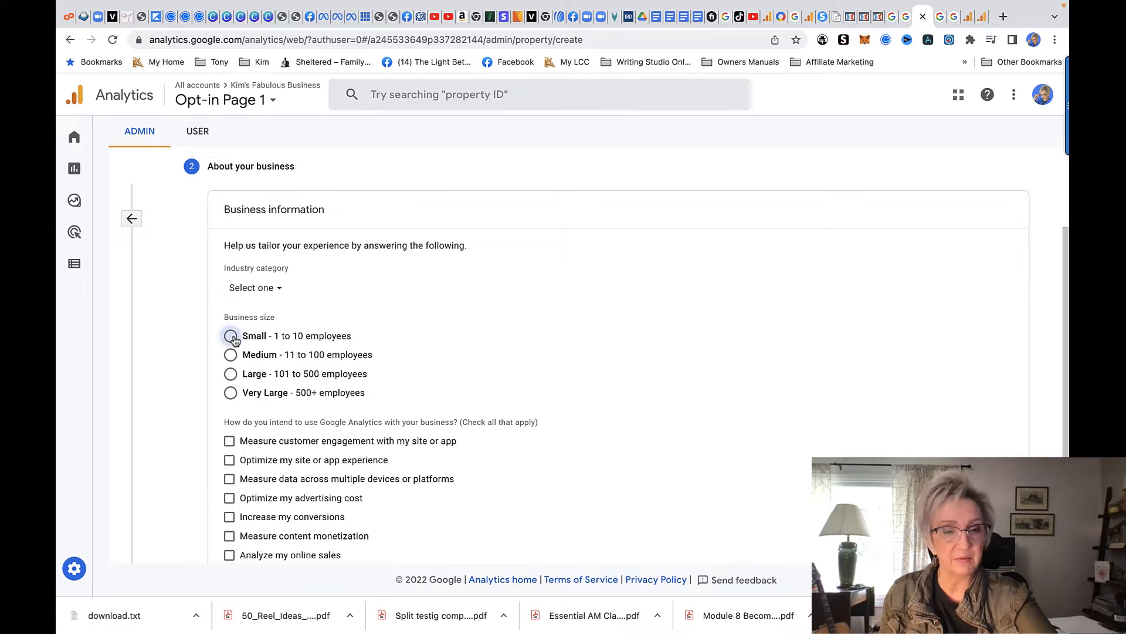
pyautogui.click(230, 444)
pyautogui.scroll(-3, 493, 473)
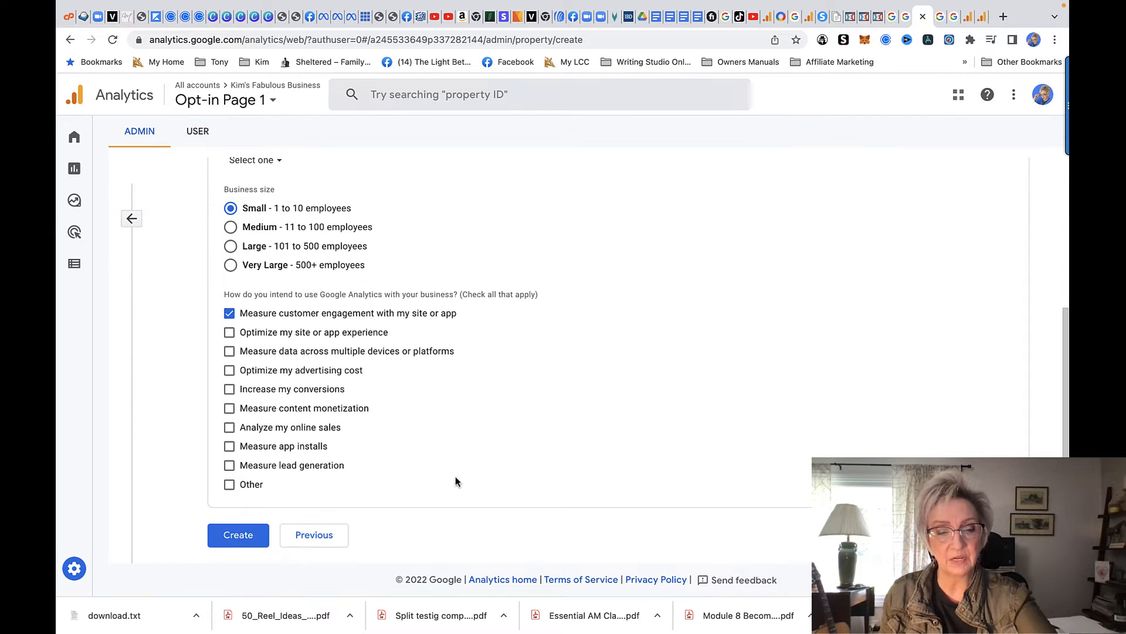
pyautogui.click(214, 533)
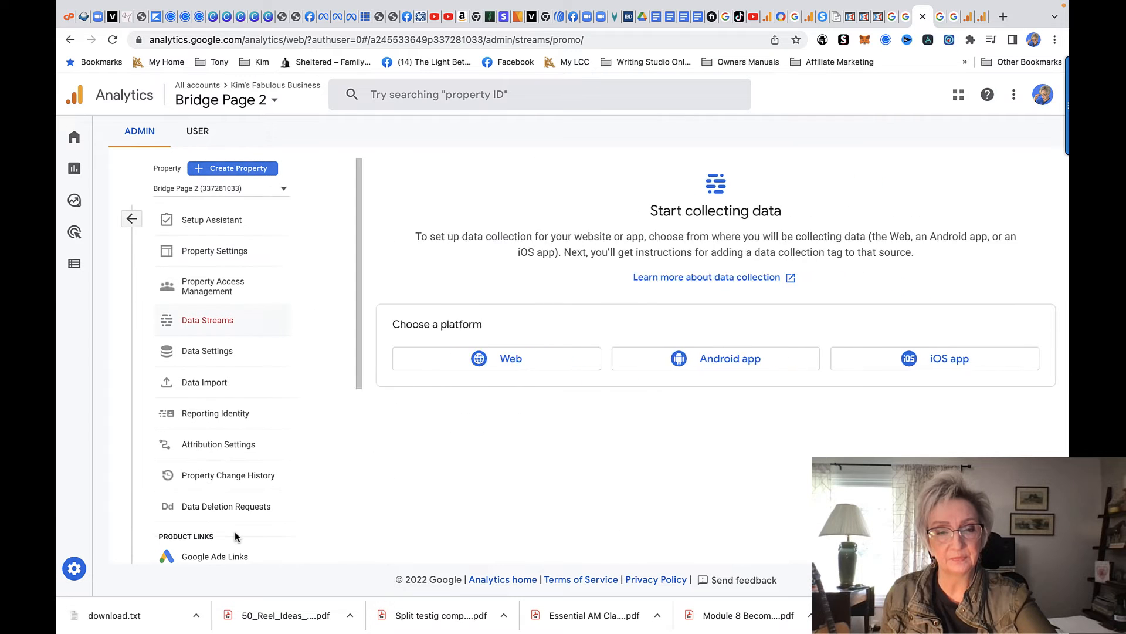
# Start a web data stream for the property, then switch to ClickFunnels, open the live Bridge Page, and copy its URL
pyautogui.click(431, 361)
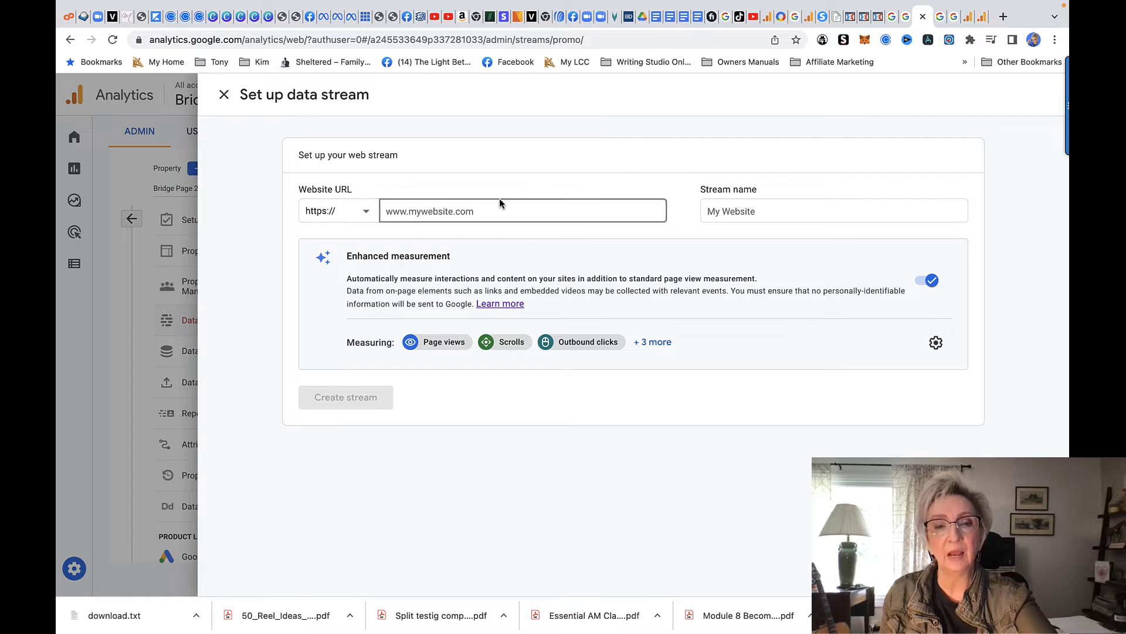
pyautogui.click(845, 17)
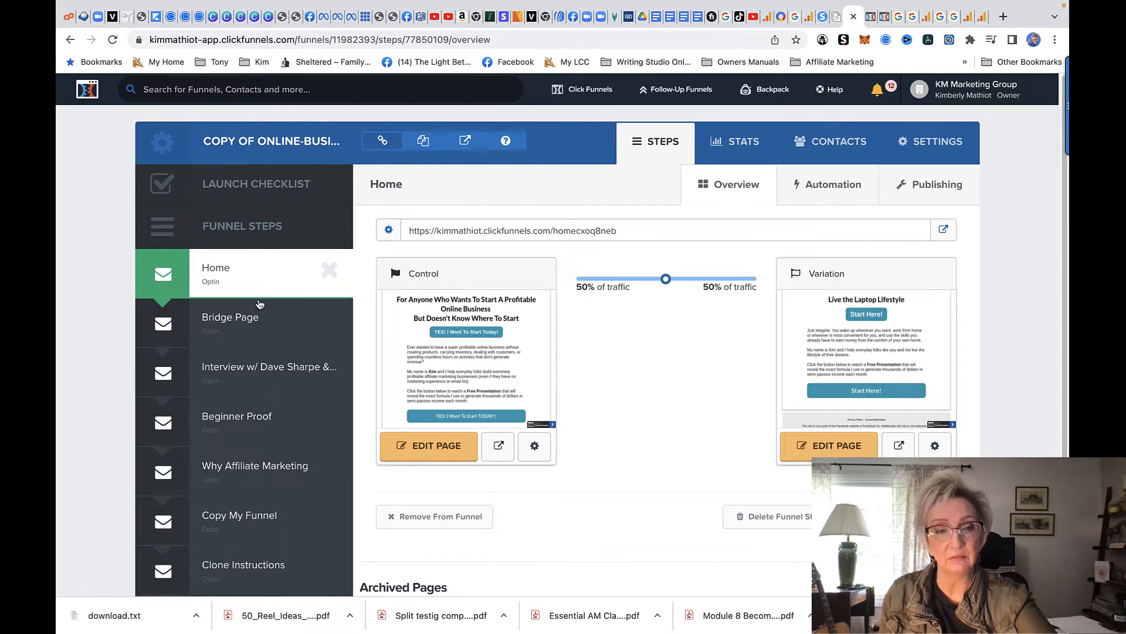
pyautogui.click(246, 325)
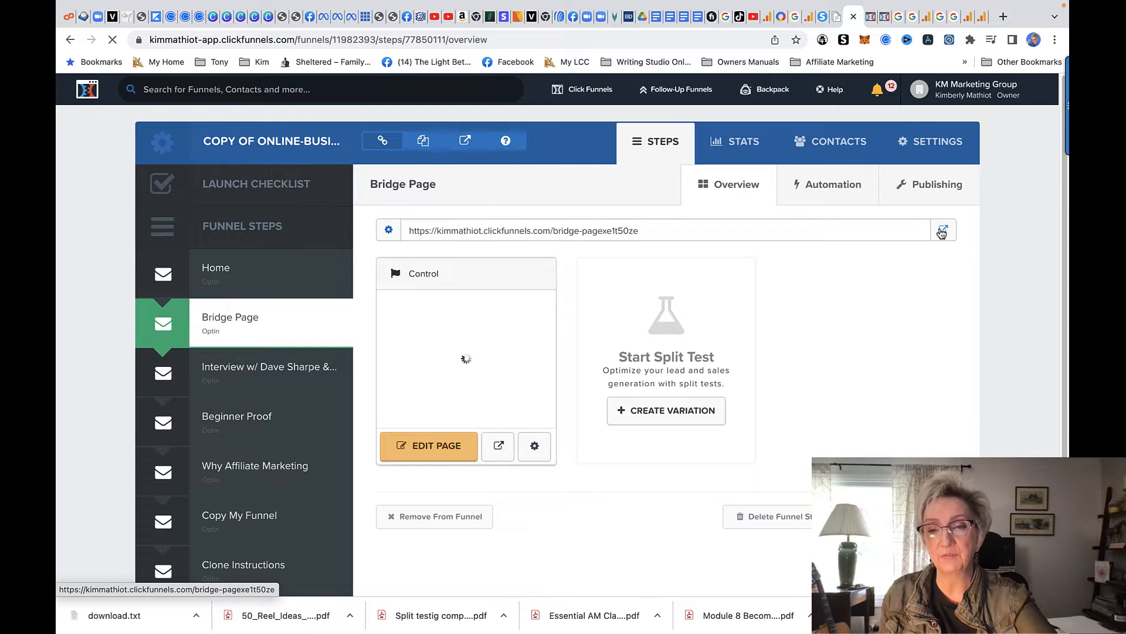
pyautogui.click(942, 231)
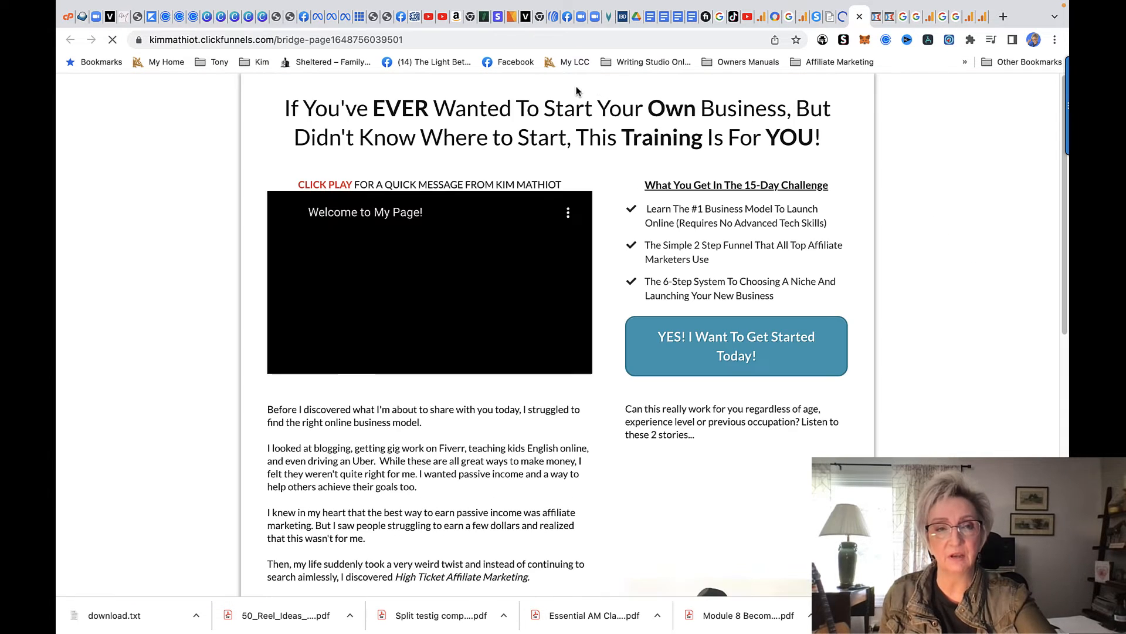
pyautogui.click(416, 39)
pyautogui.press('super+c')
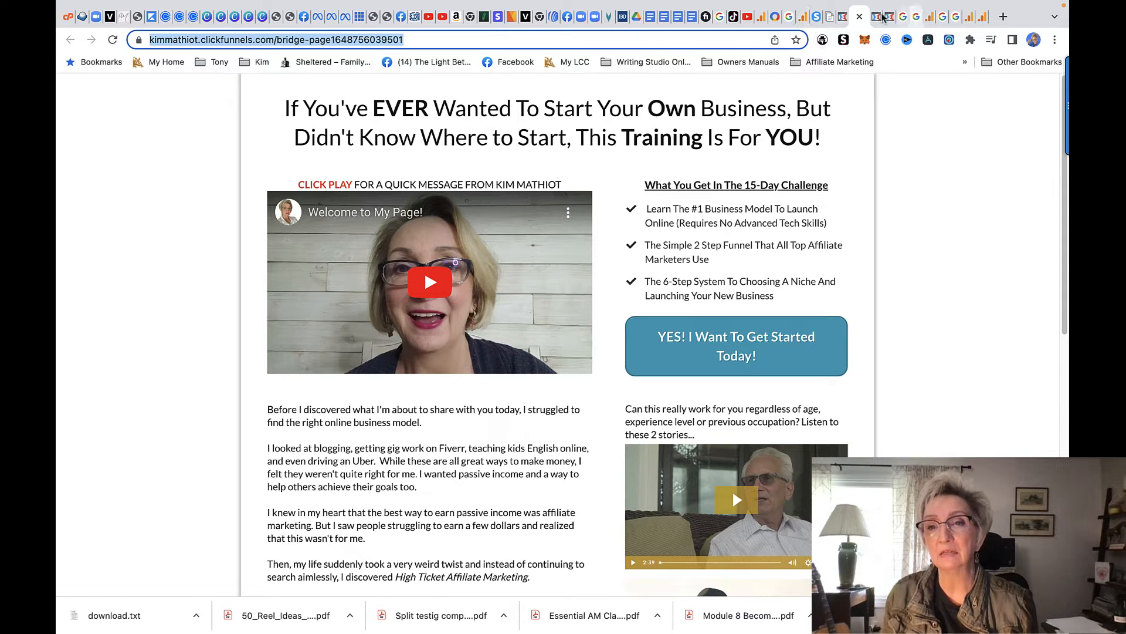
pyautogui.click(928, 18)
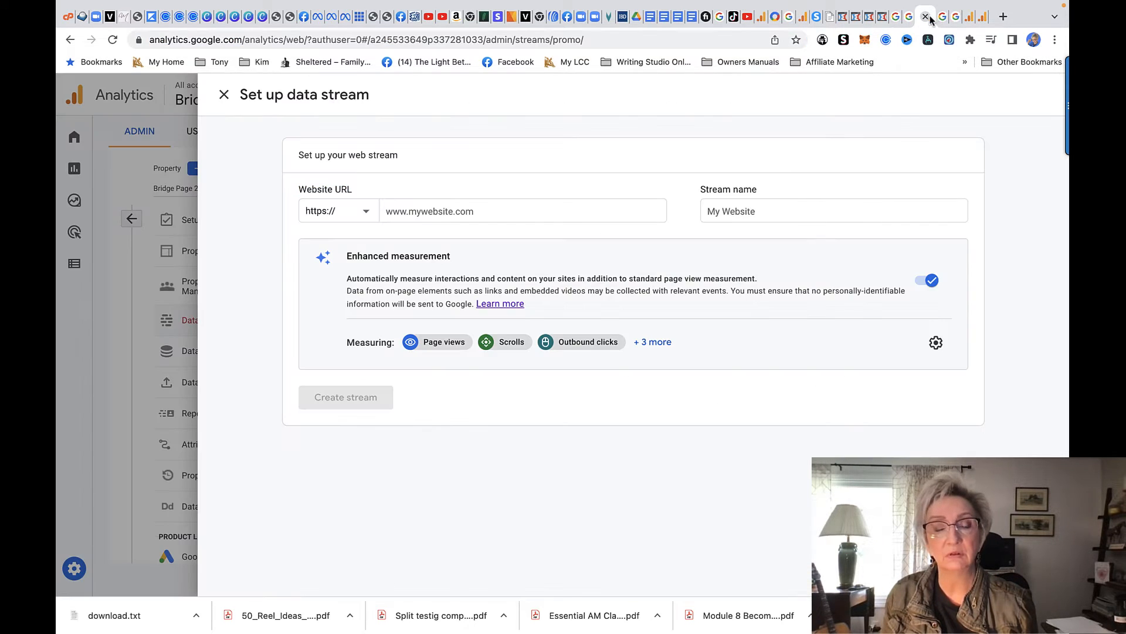
pyautogui.click(451, 212)
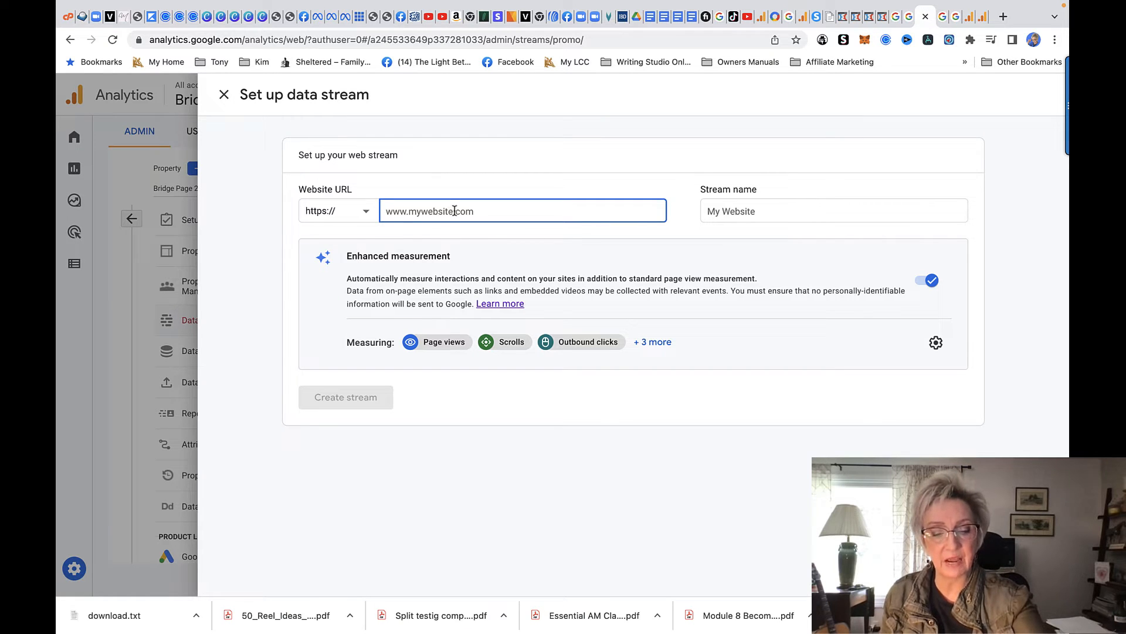
pyautogui.press('super+v')
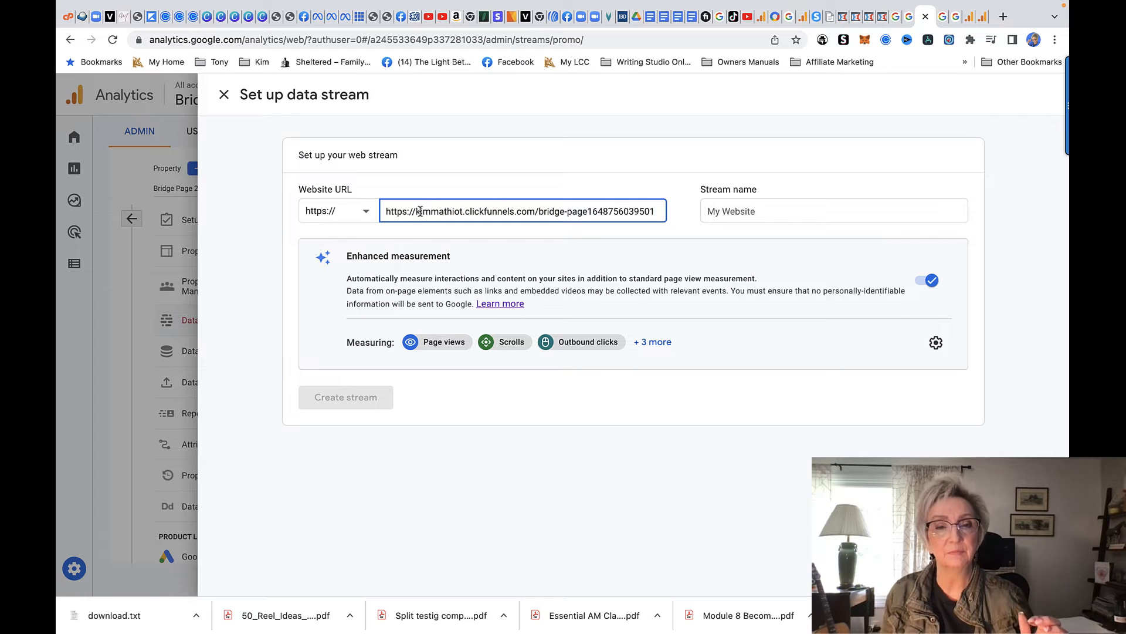
pyautogui.moveTo(416, 212); pyautogui.dragTo(382, 218)
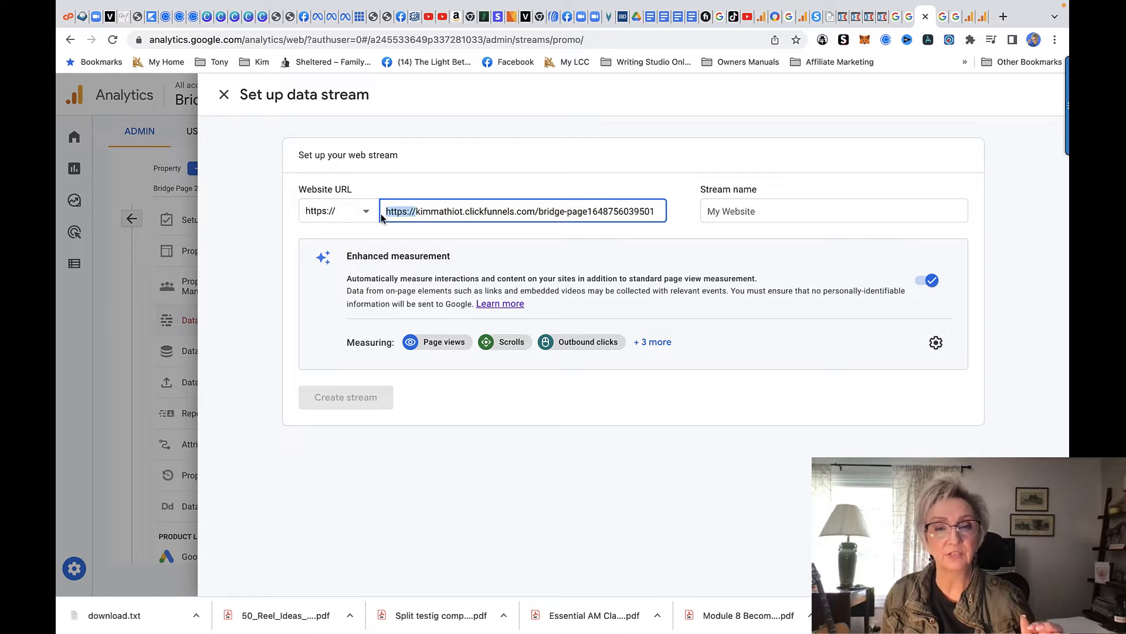
pyautogui.press('BackSpace')
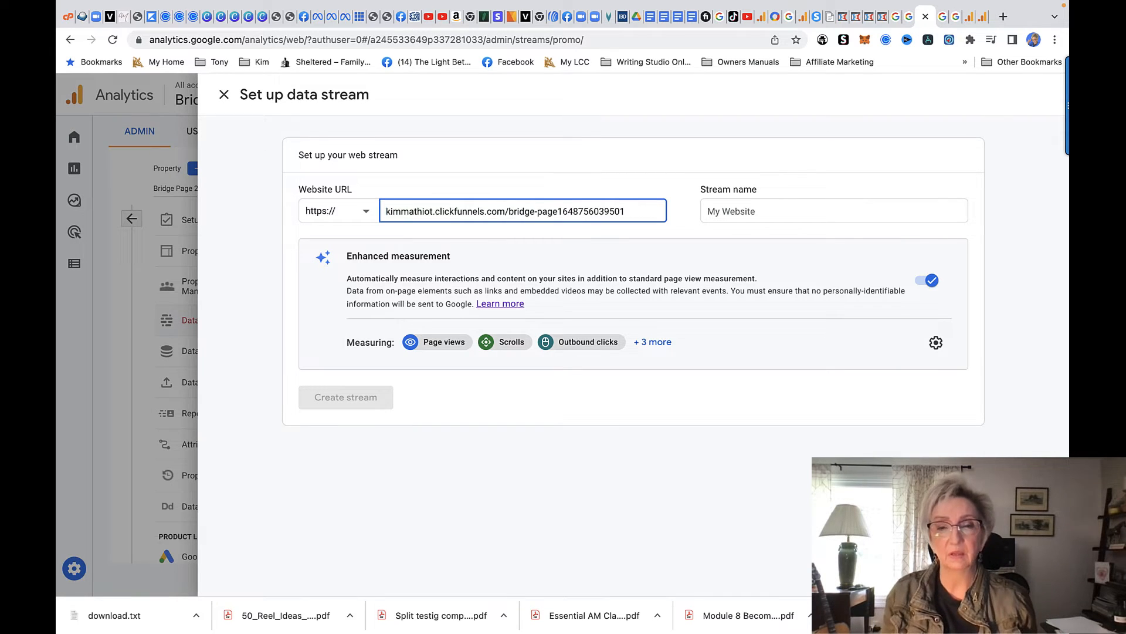
# Name the web stream "Bridge Page 2" and create it
pyautogui.click(744, 209)
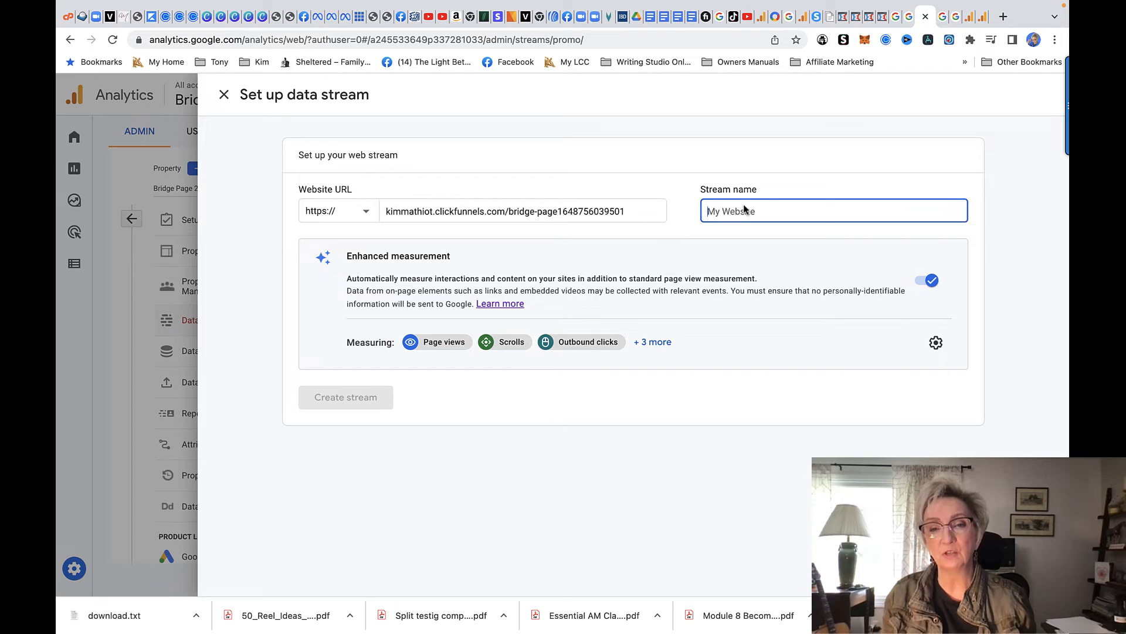
pyautogui.write('Bridge')
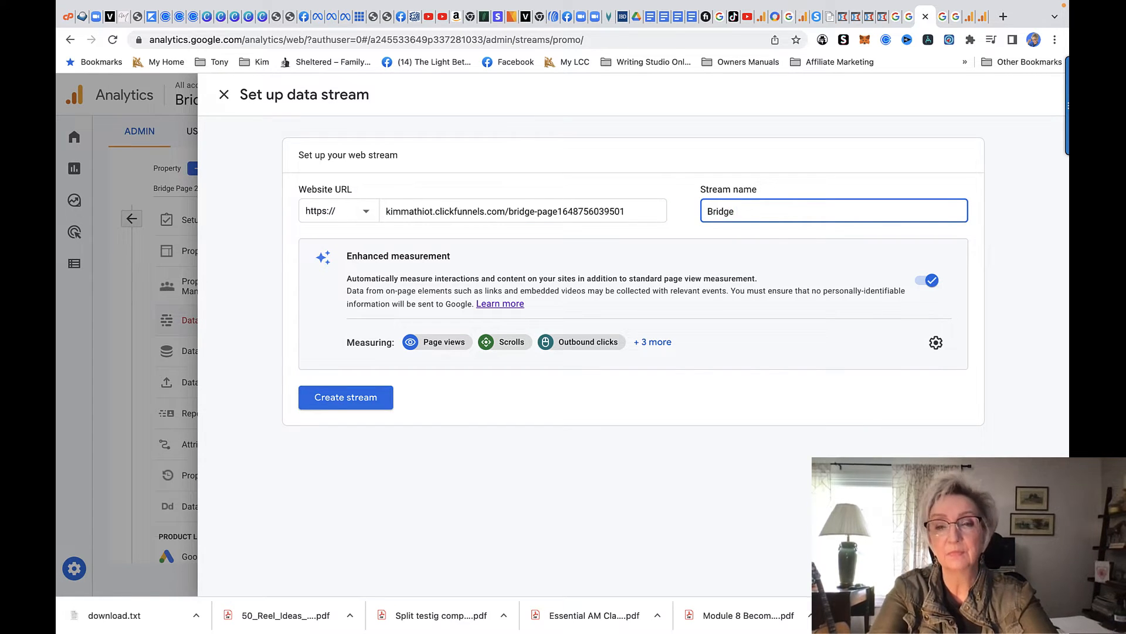
pyautogui.write(' Page')
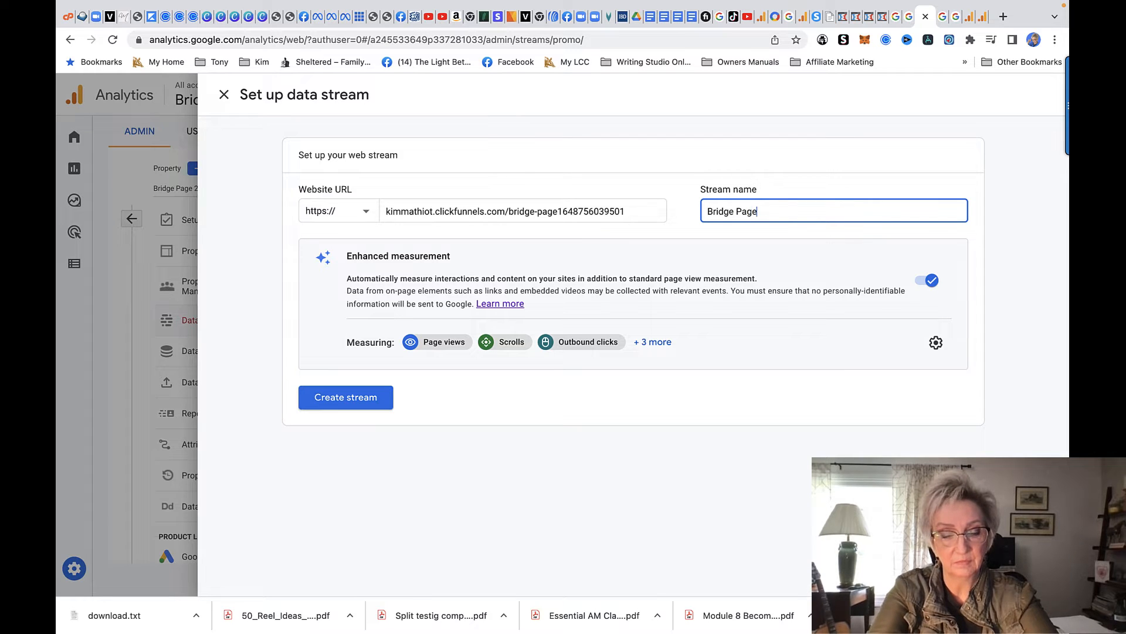
pyautogui.write(' 2')
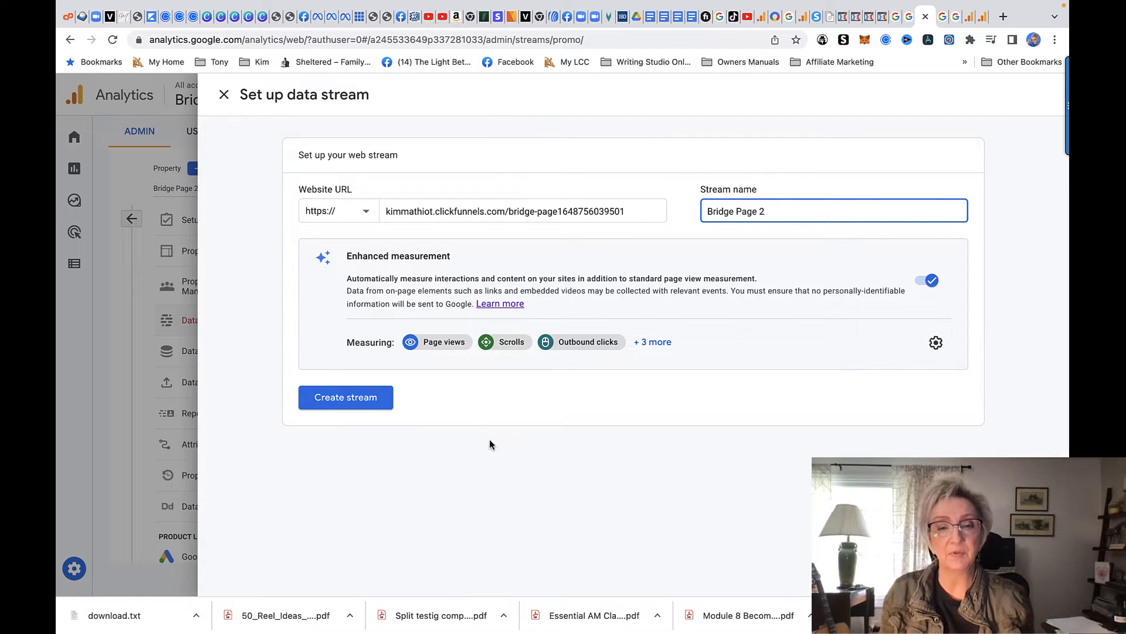
pyautogui.click(383, 394)
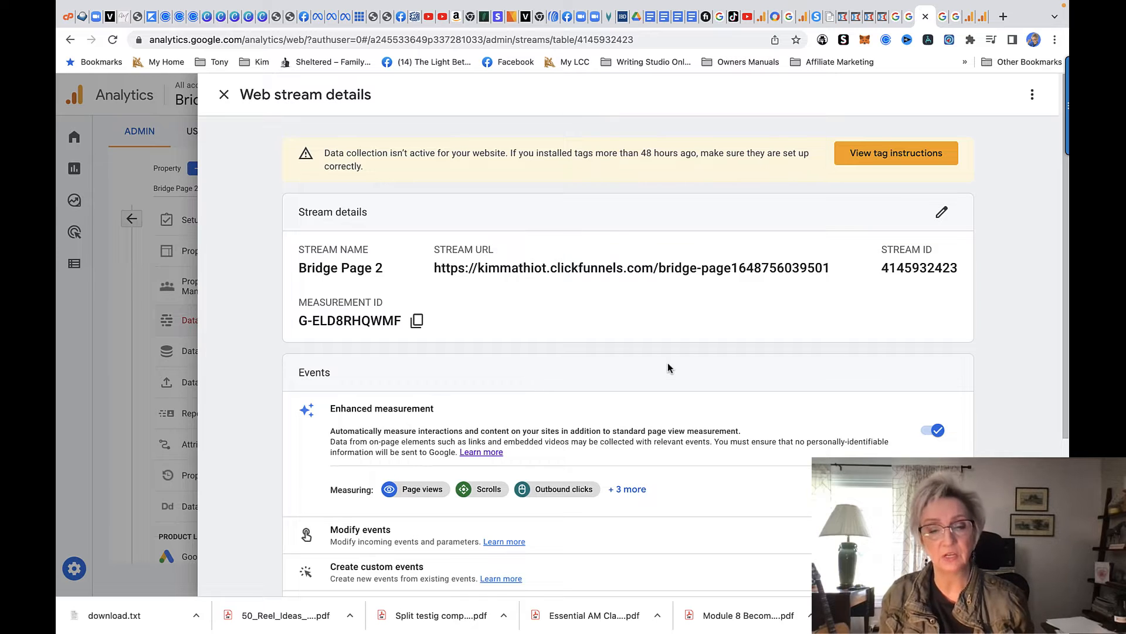
# Open the Bridge Page 2 stream's manual installation instructions and copy its Google tag code
pyautogui.scroll(-3, 564, 536)
pyautogui.scroll(-1, 563, 538)
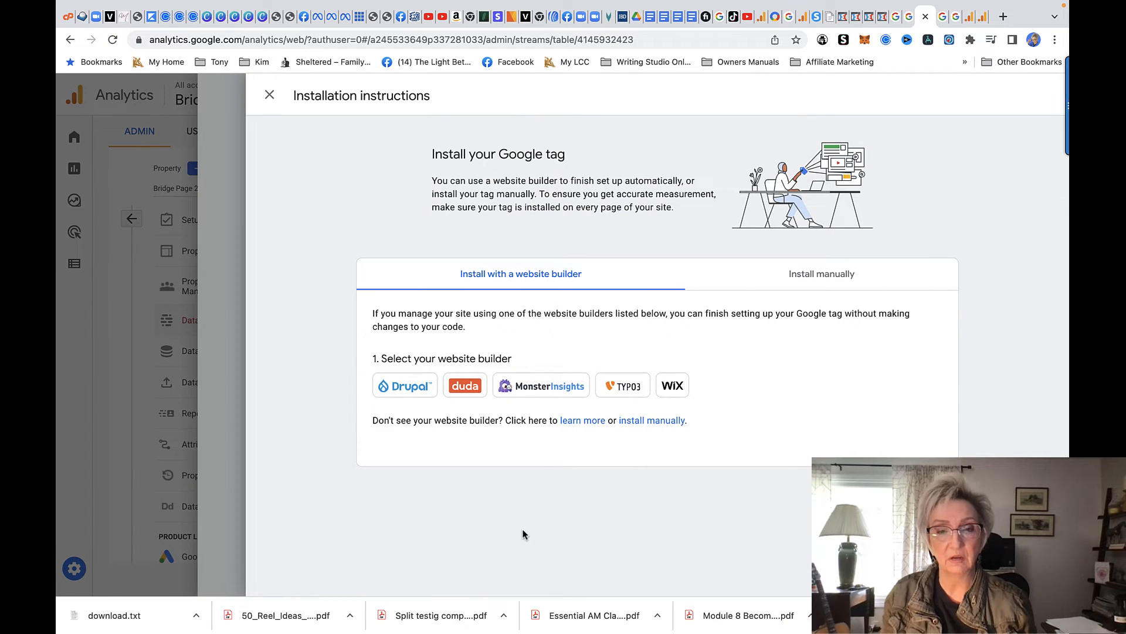
pyautogui.click(796, 284)
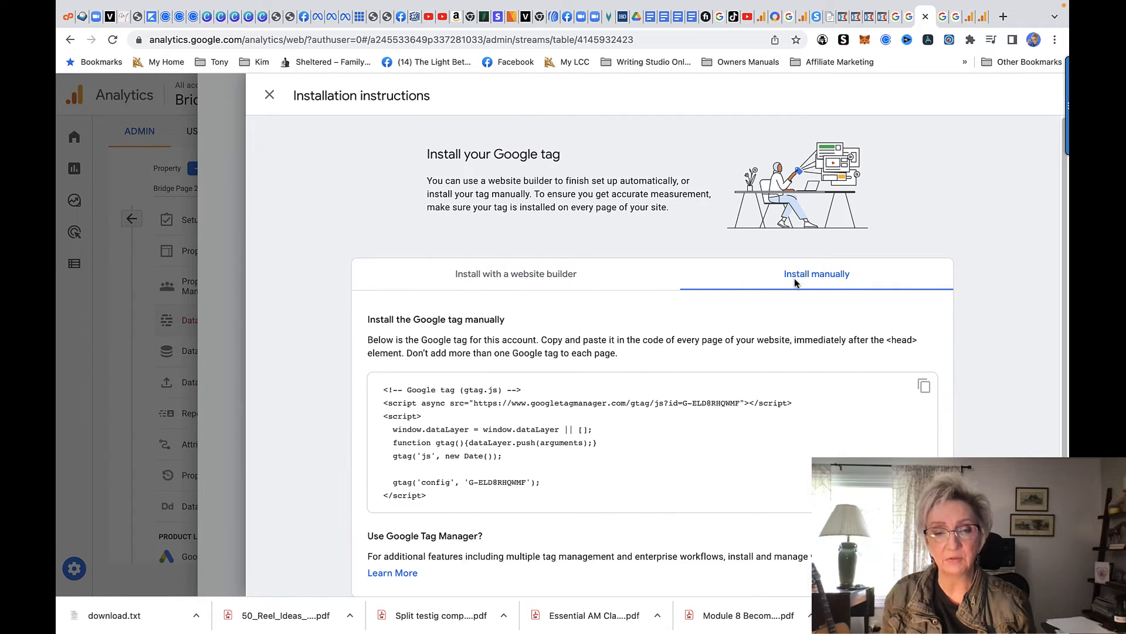
pyautogui.click(924, 386)
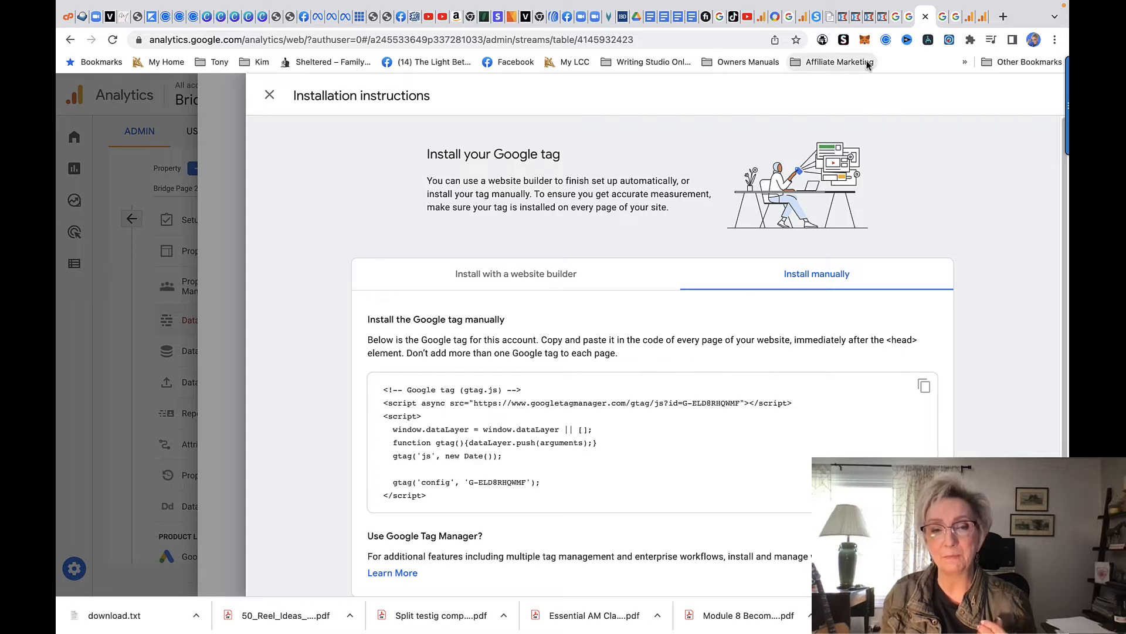
# Switch to ClickFunnels, open the Bridge Page for editing, and paste the copied Google tag into its header tracking code
pyautogui.click(845, 17)
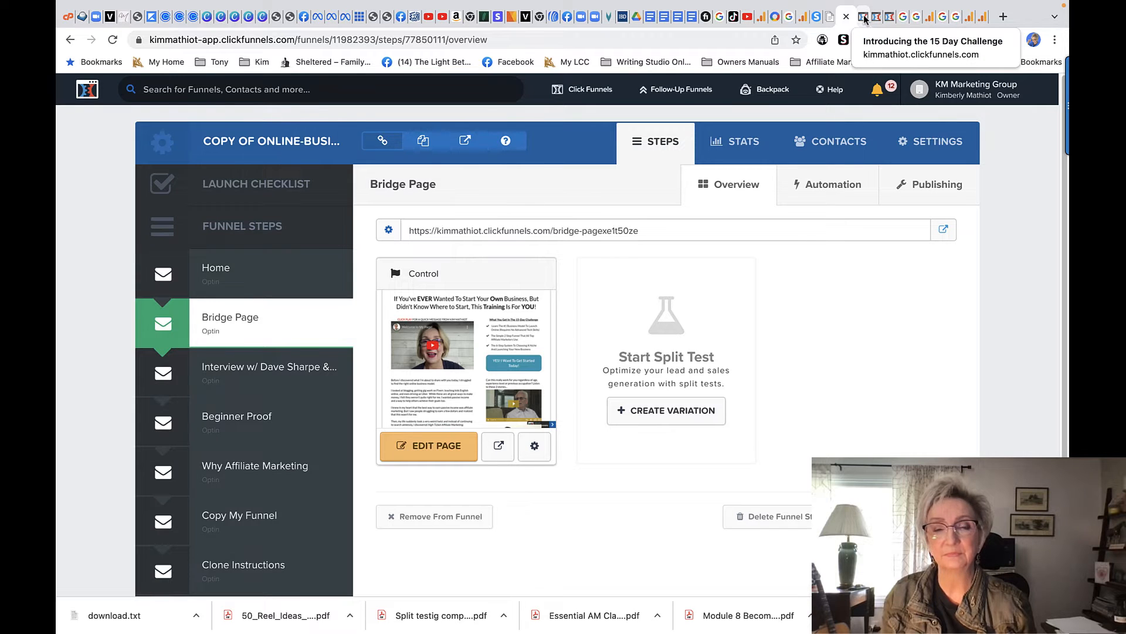
pyautogui.click(440, 447)
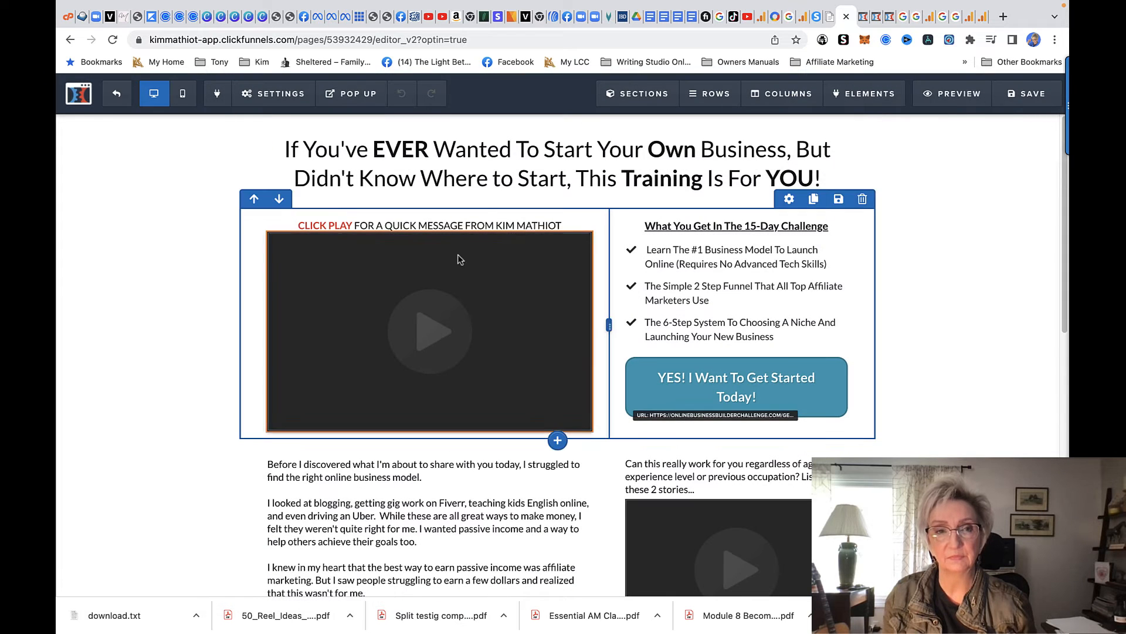
pyautogui.moveTo(297, 95)
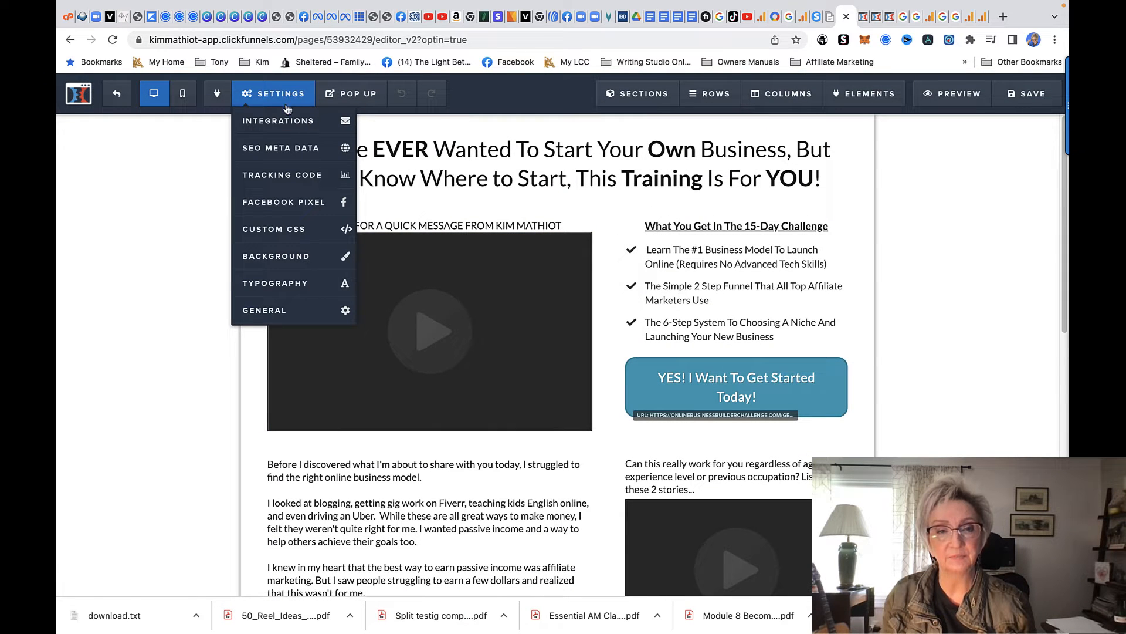
pyautogui.click(277, 176)
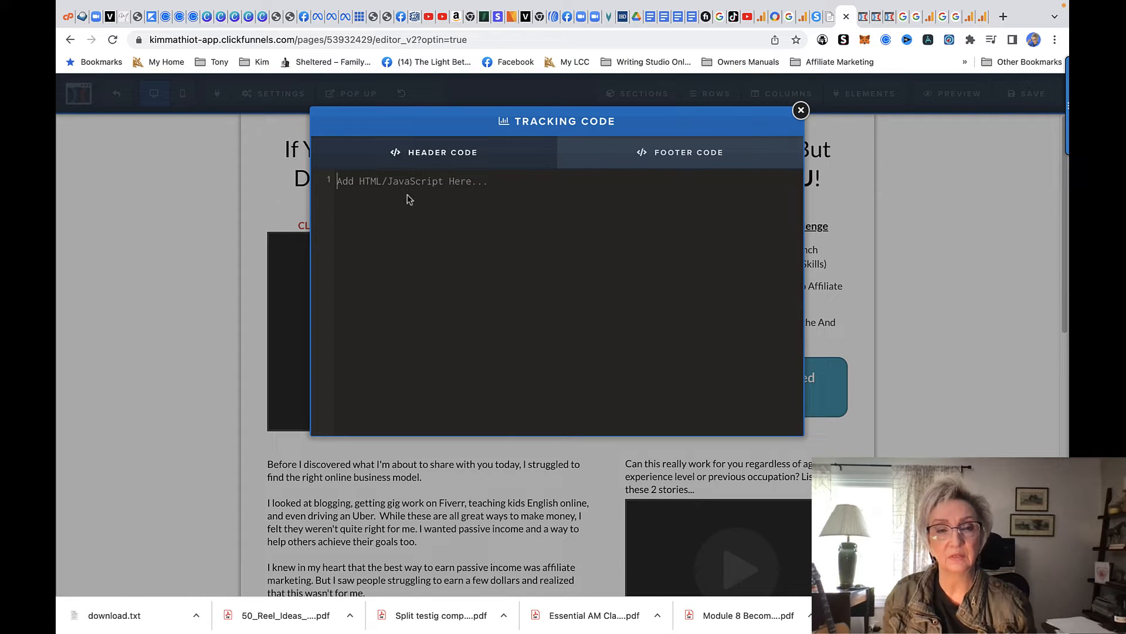
pyautogui.press('super+v')
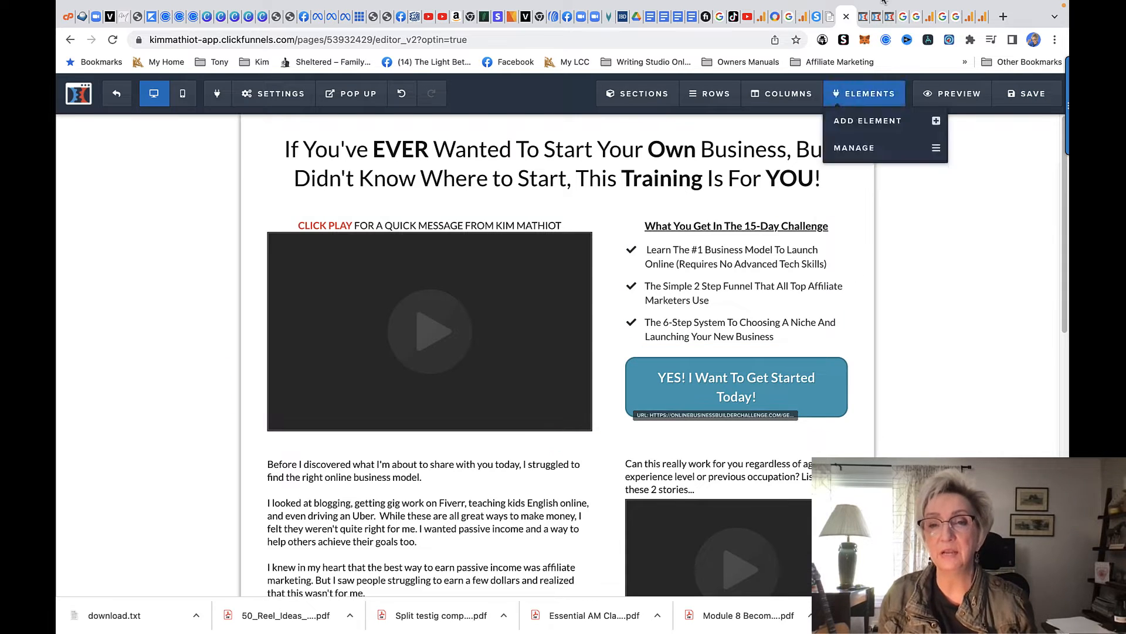
# Switch to Google Analytics, check the new property's data collection status, and review the BBChallenge Funnel property's home dashboard
pyautogui.click(760, 16)
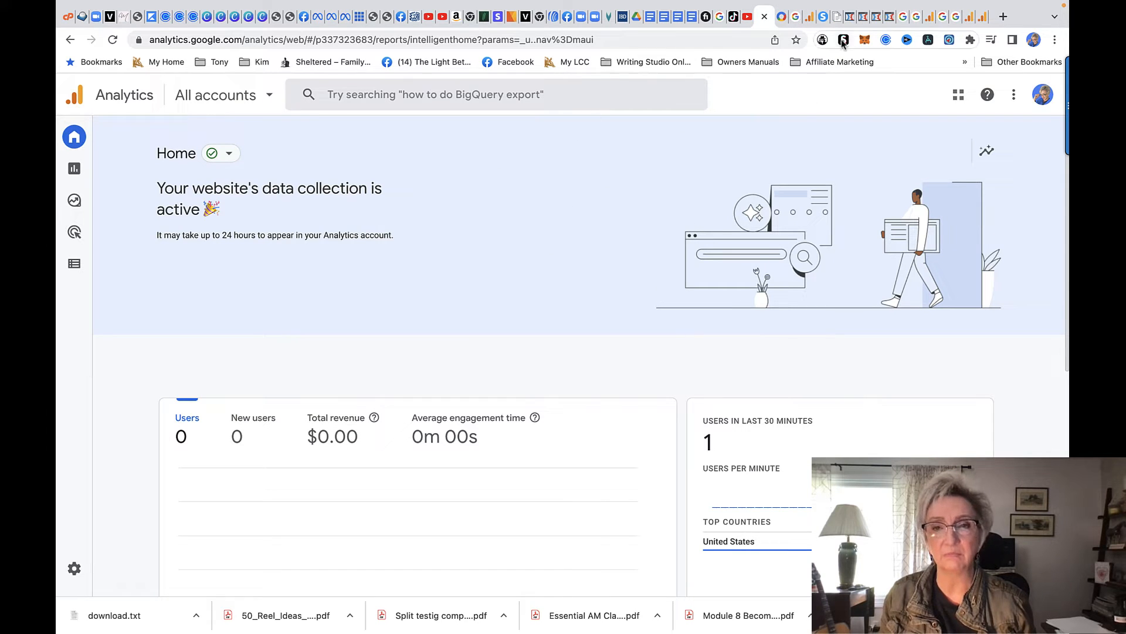
pyautogui.click(808, 16)
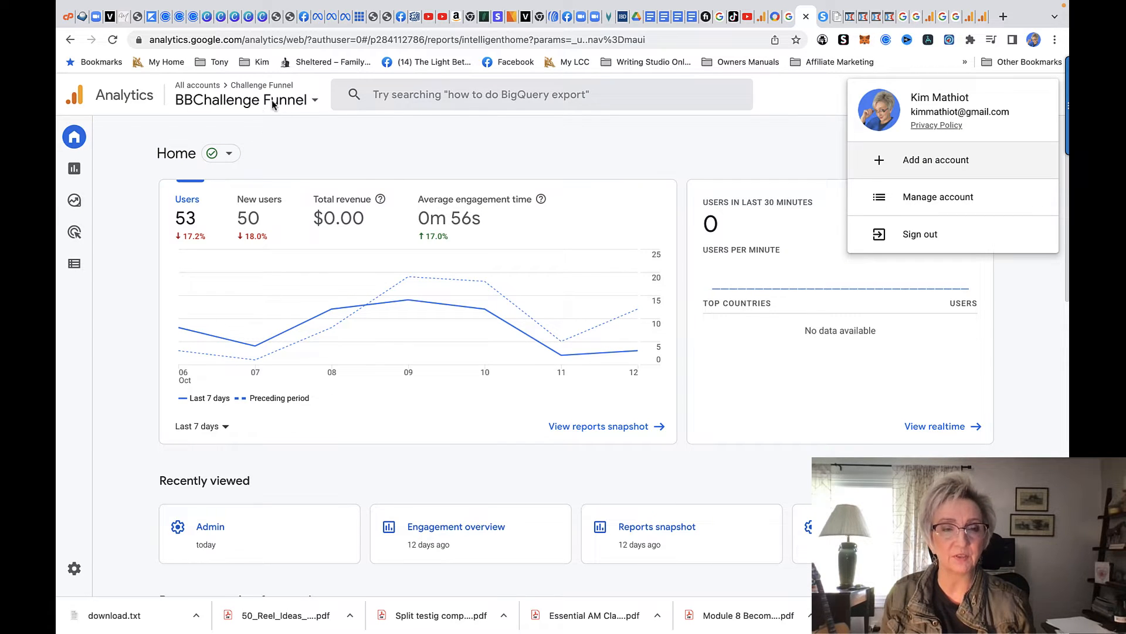
pyautogui.click(442, 182)
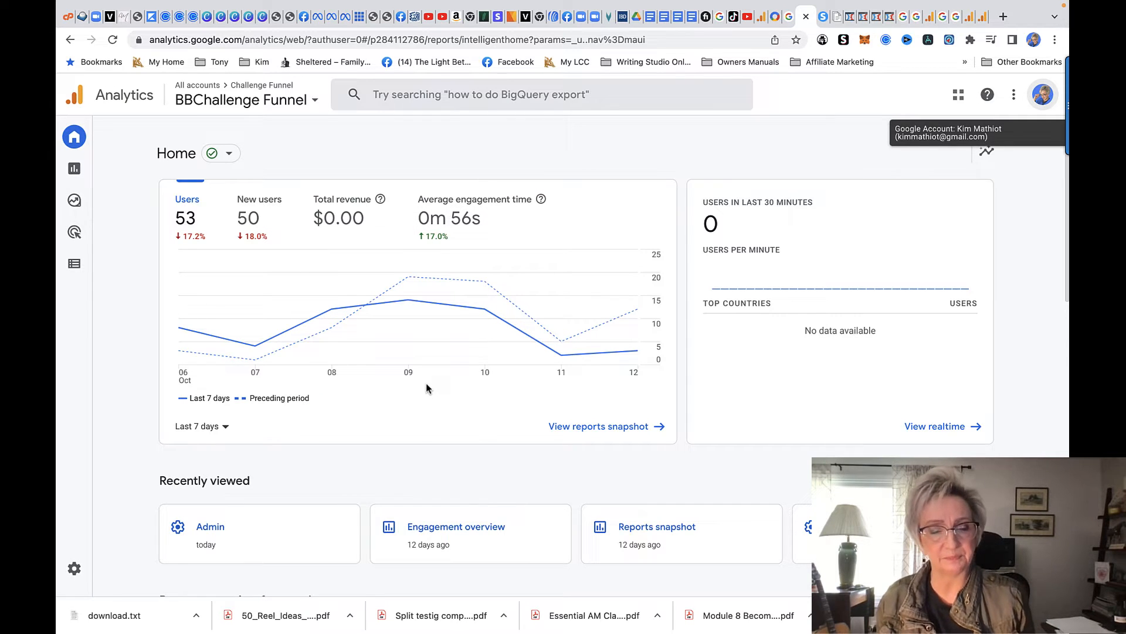
pyautogui.scroll(-6, 462, 446)
pyautogui.moveTo(317, 399)
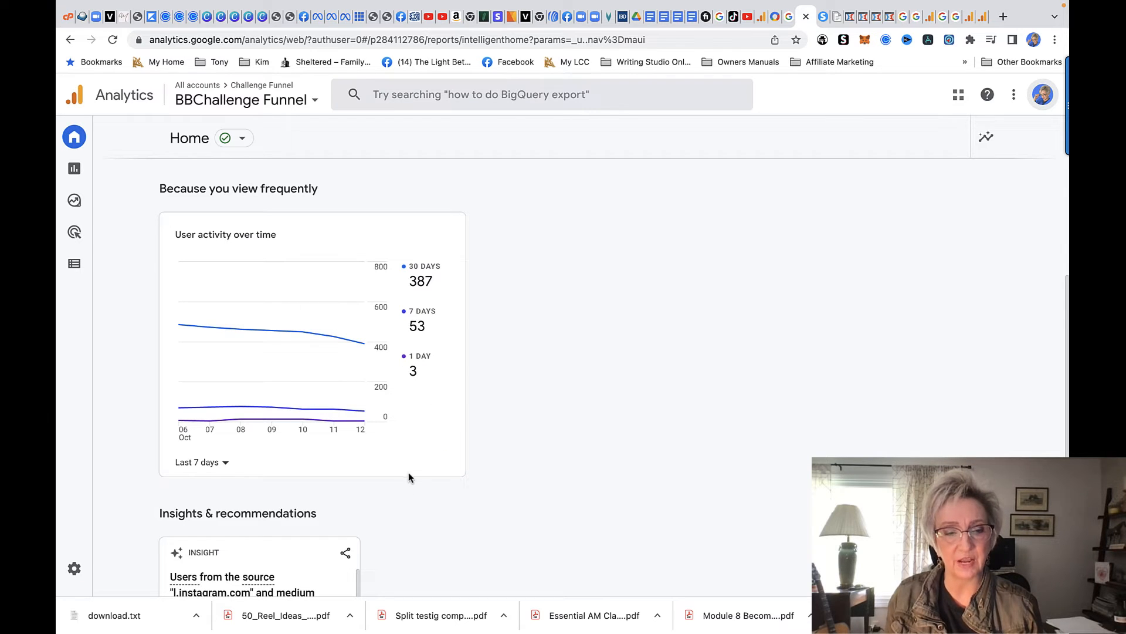
pyautogui.scroll(-2, 405, 504)
pyautogui.scroll(5, 394, 534)
pyautogui.scroll(4, 394, 530)
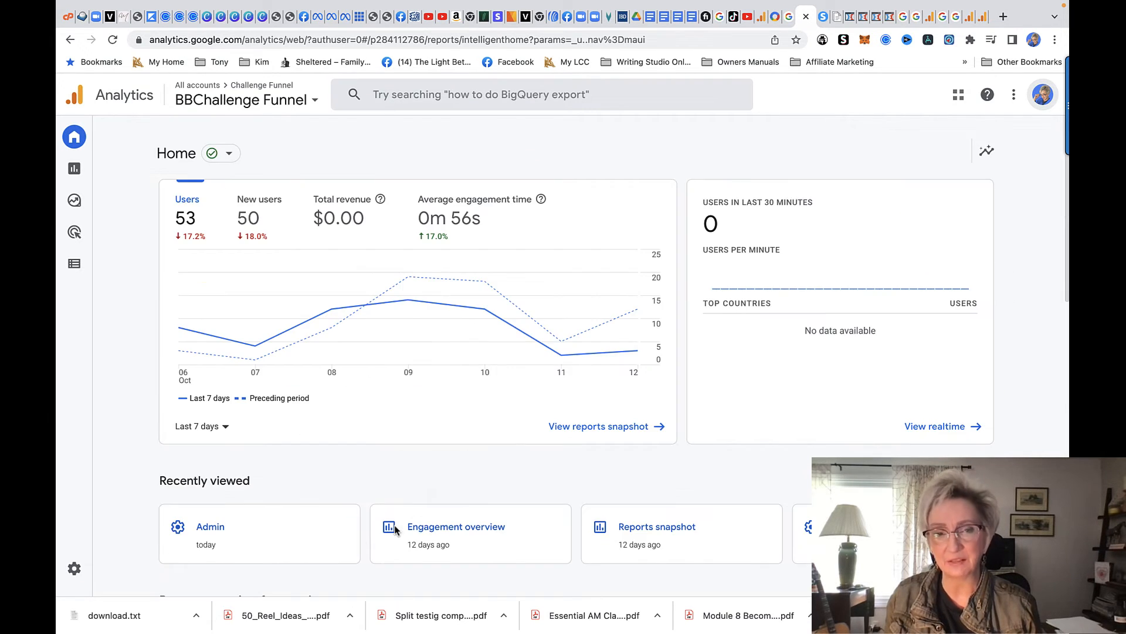
# Open the BBChallenge Funnel's Engagement overview report and examine its engagement metrics, event counts and views by page title
pyautogui.moveTo(73, 170)
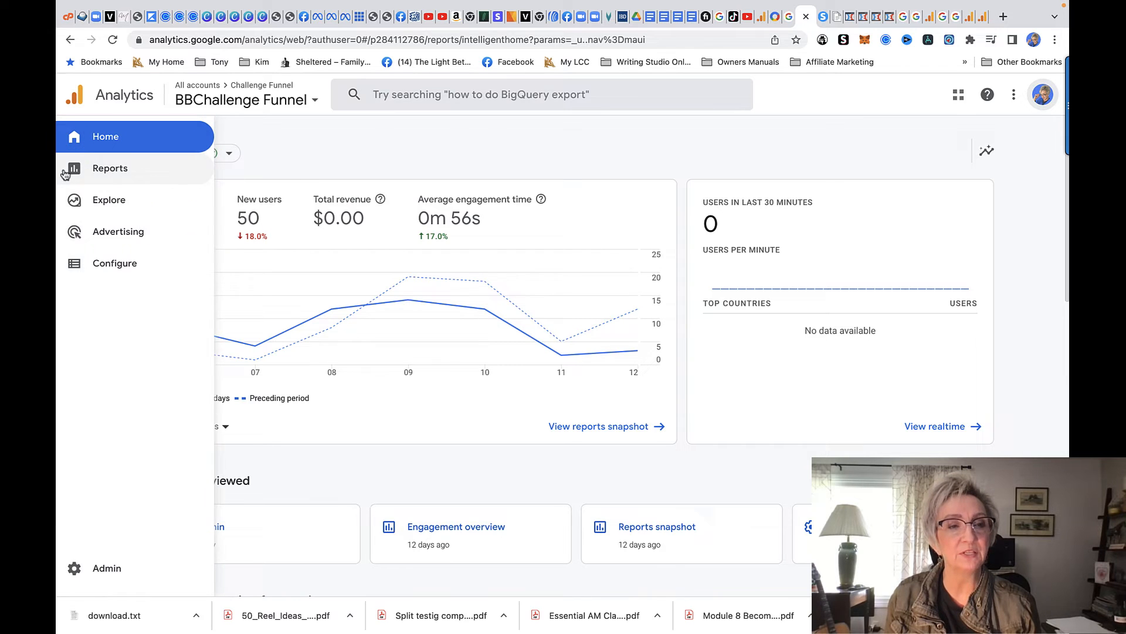
pyautogui.click(111, 170)
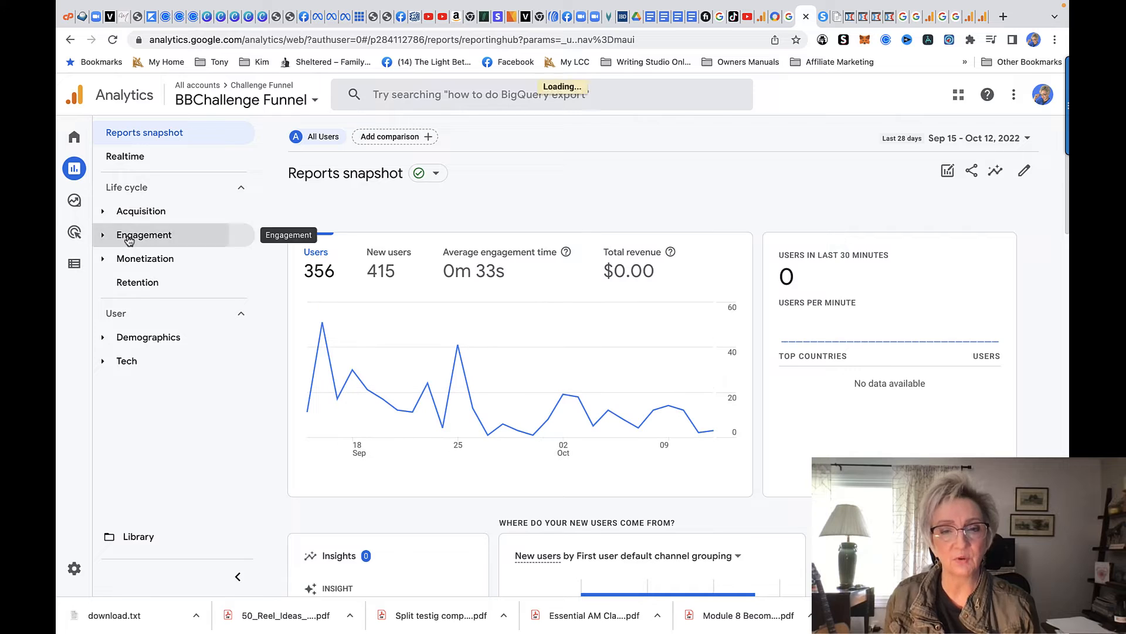
pyautogui.click(129, 237)
pyautogui.click(176, 260)
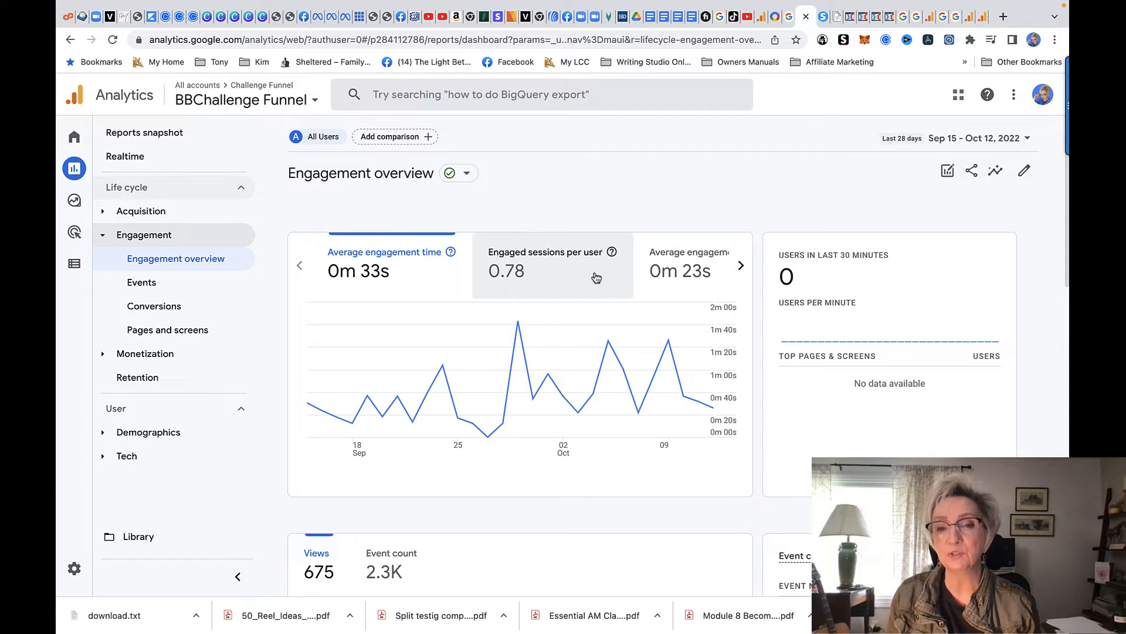
pyautogui.click(740, 267)
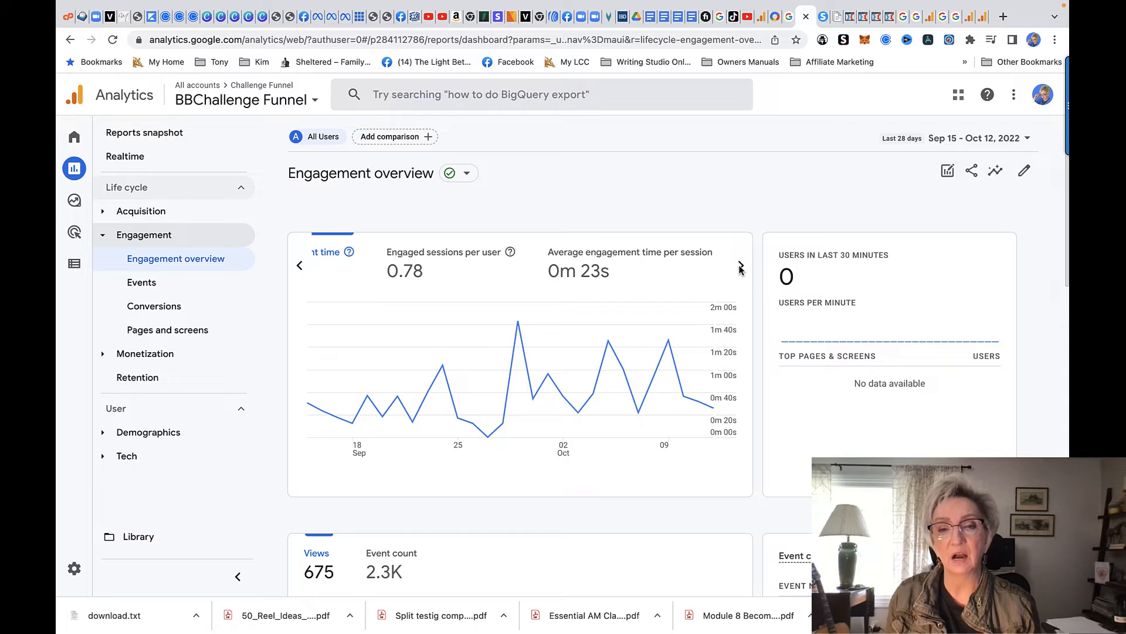
pyautogui.scroll(-5, 534, 492)
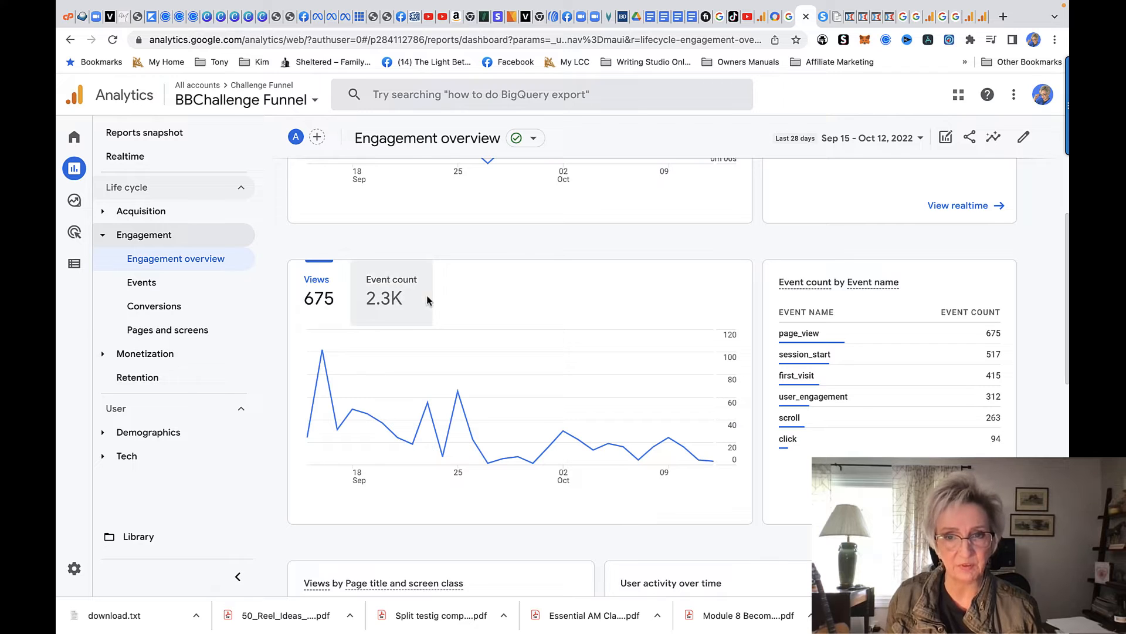
pyautogui.moveTo(819, 389)
pyautogui.scroll(-6, 818, 389)
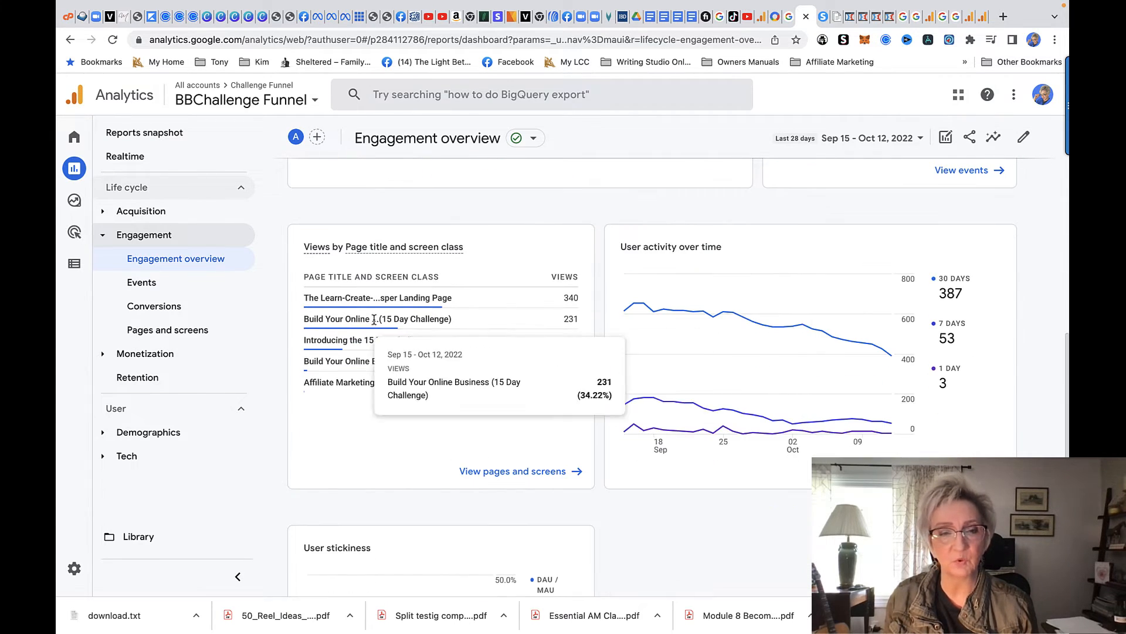
pyautogui.moveTo(431, 346)
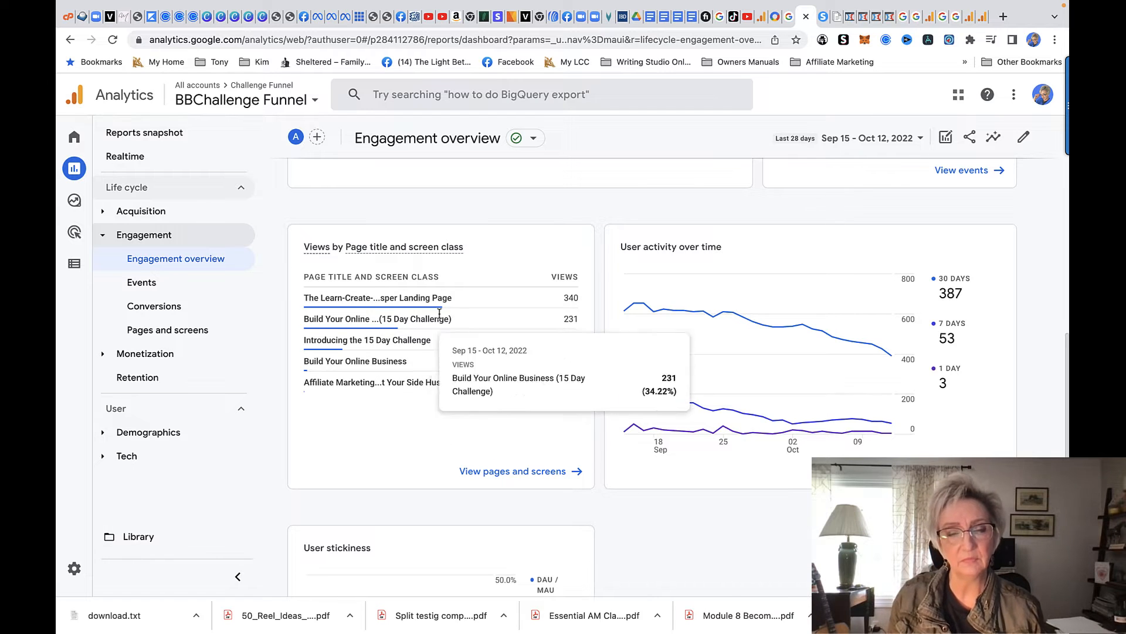
pyautogui.moveTo(403, 327)
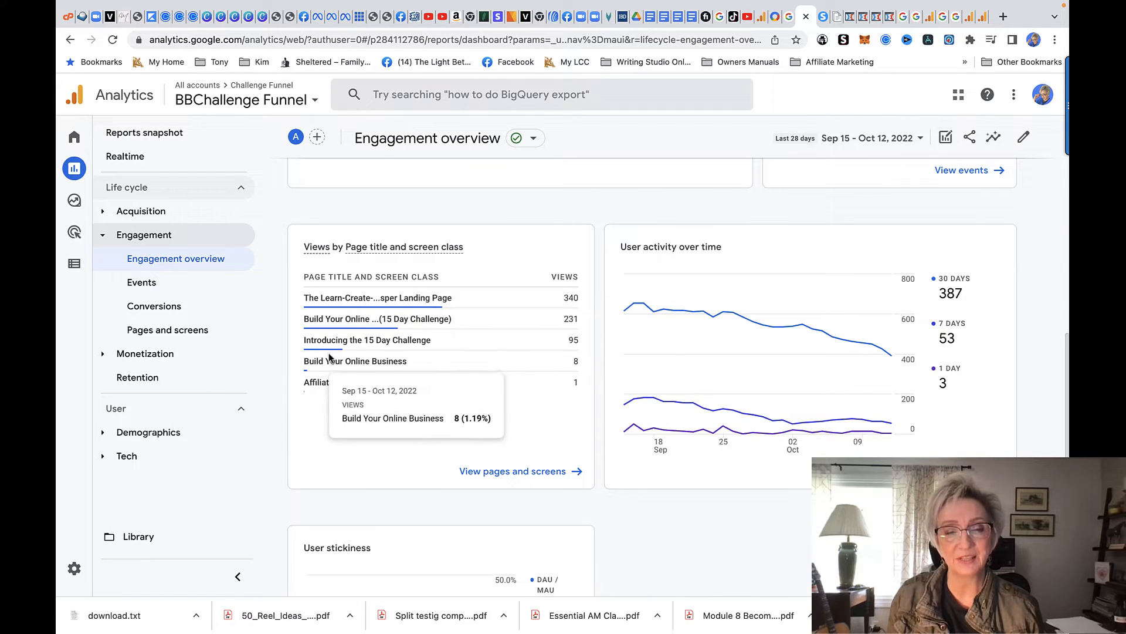
pyautogui.moveTo(377, 339)
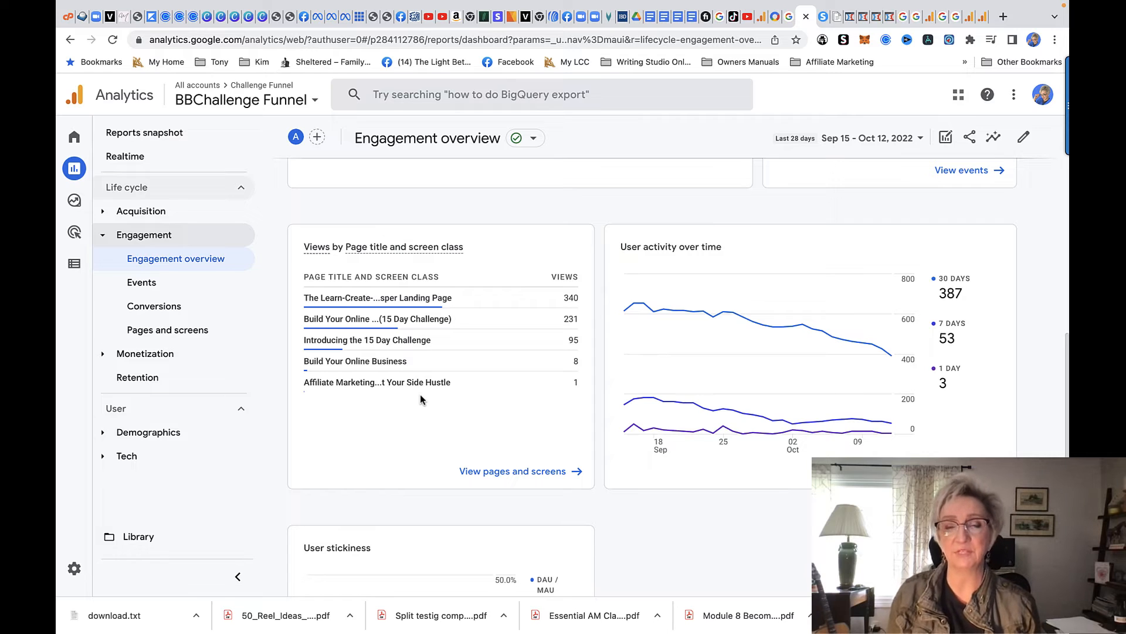
# Switch to Systeme.io and open the tracking code field in the account's sales funnel settings
pyautogui.click(821, 22)
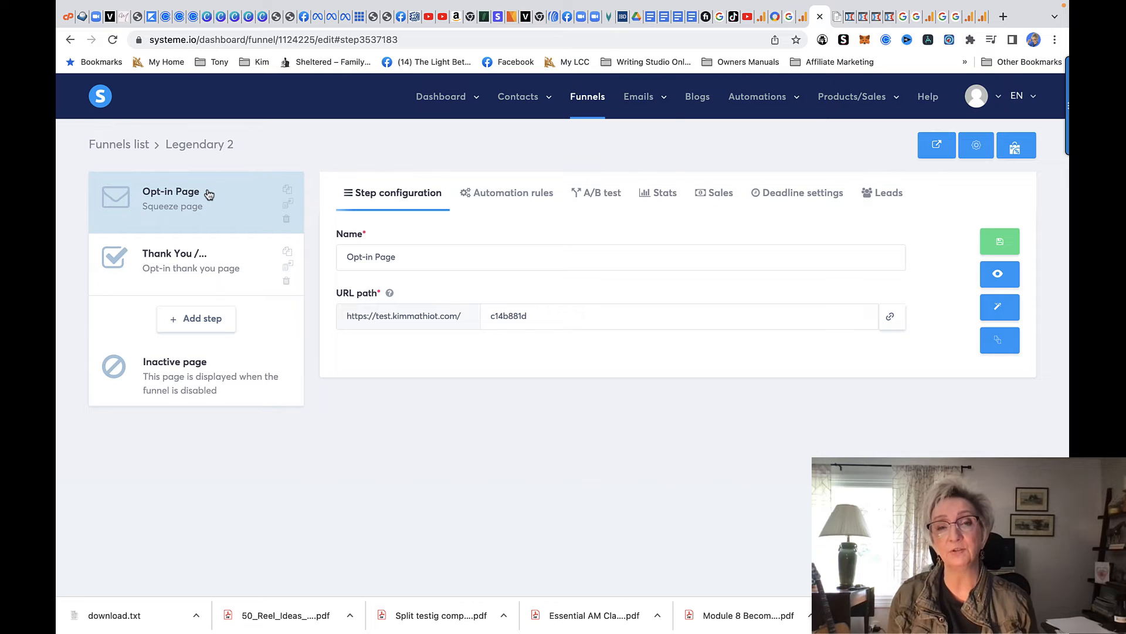
pyautogui.click(978, 100)
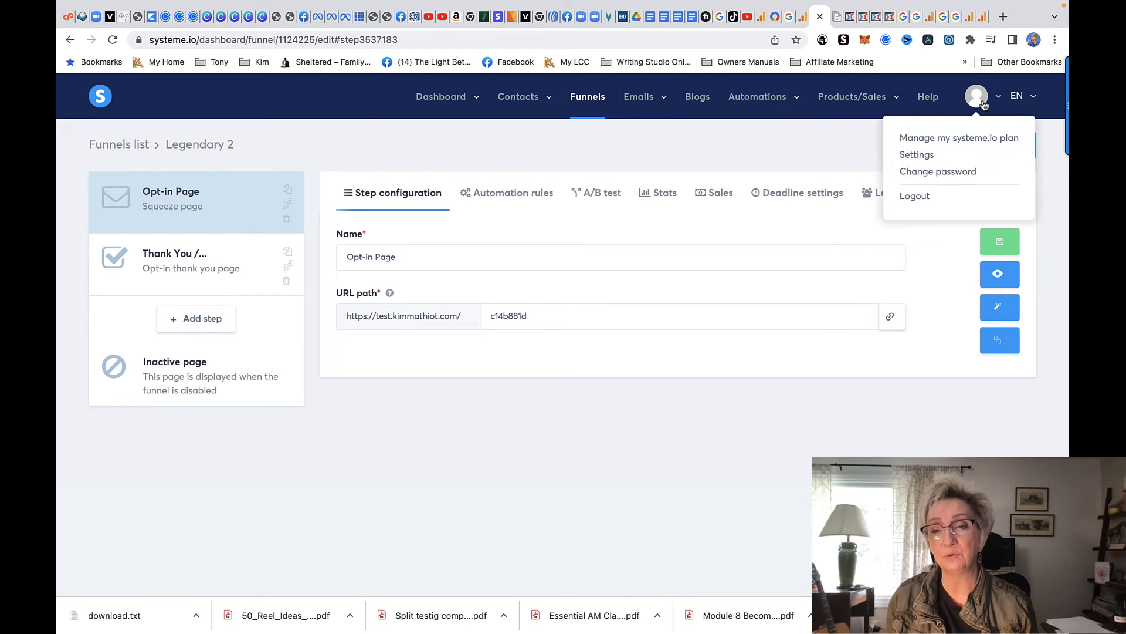
pyautogui.click(919, 155)
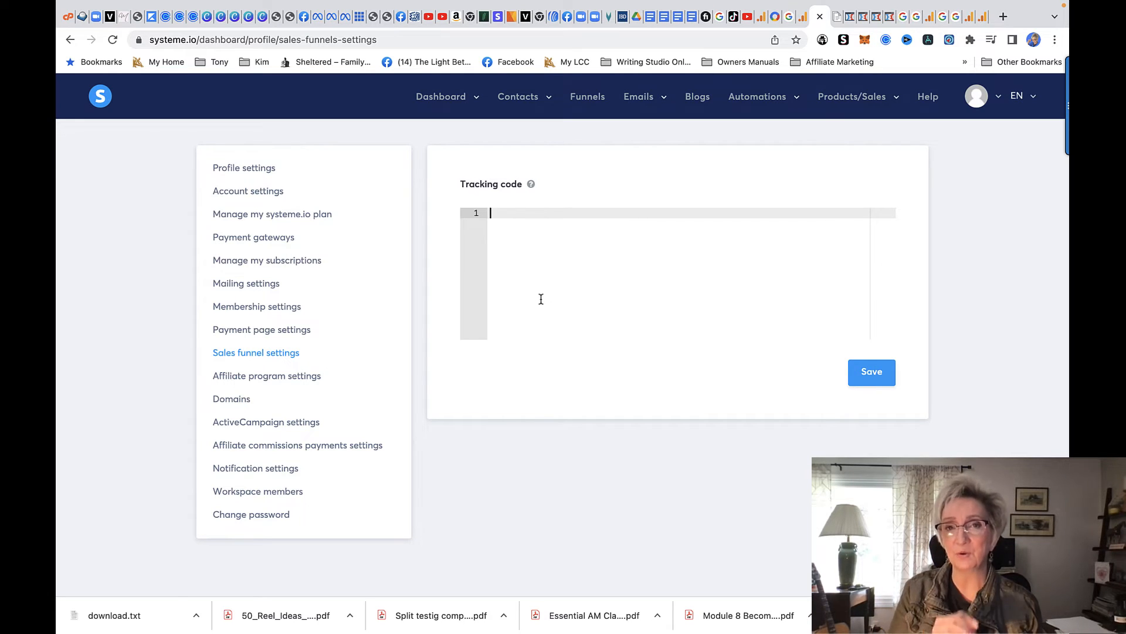
# Open the Legendary 2 funnel, view its Opt-in Page in the page editor, and return to the step configuration
pyautogui.click(600, 104)
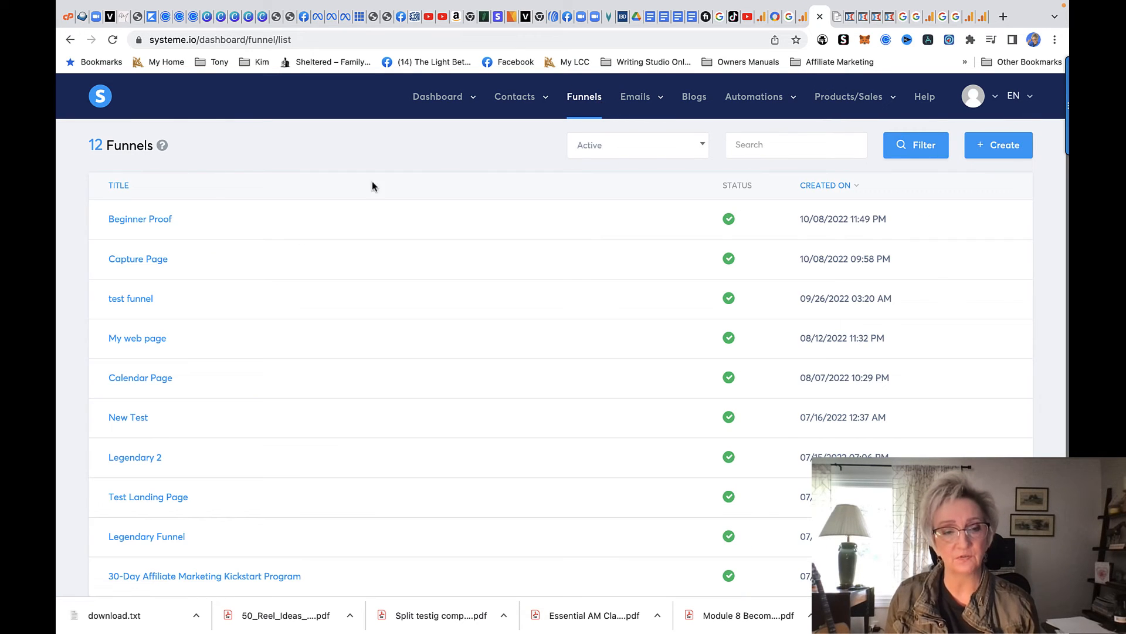
pyautogui.click(148, 461)
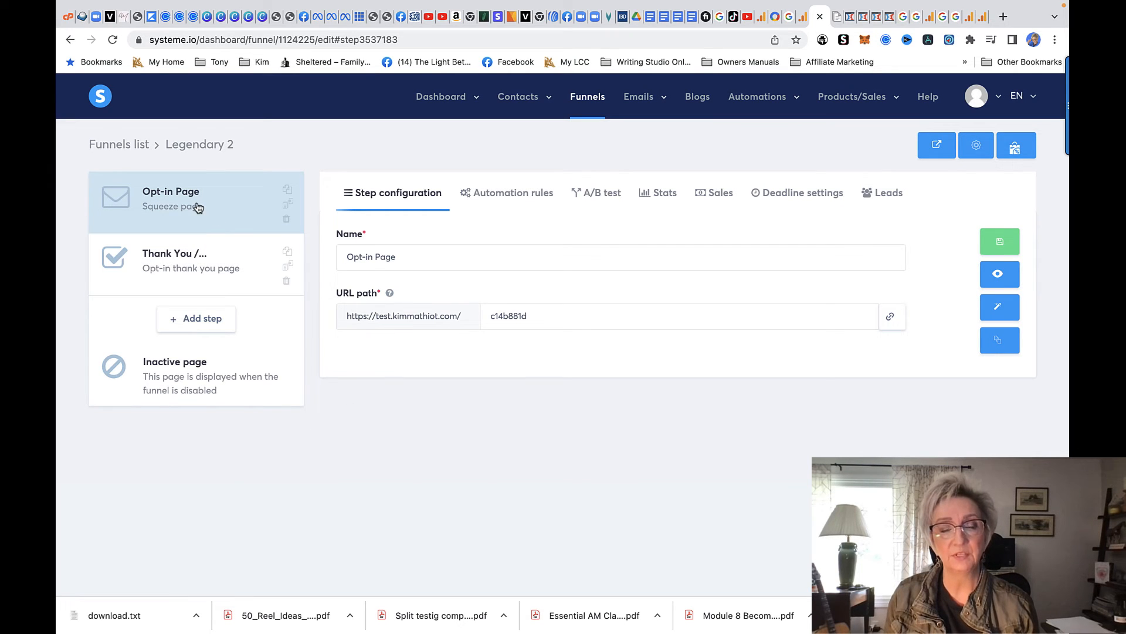
pyautogui.click(999, 308)
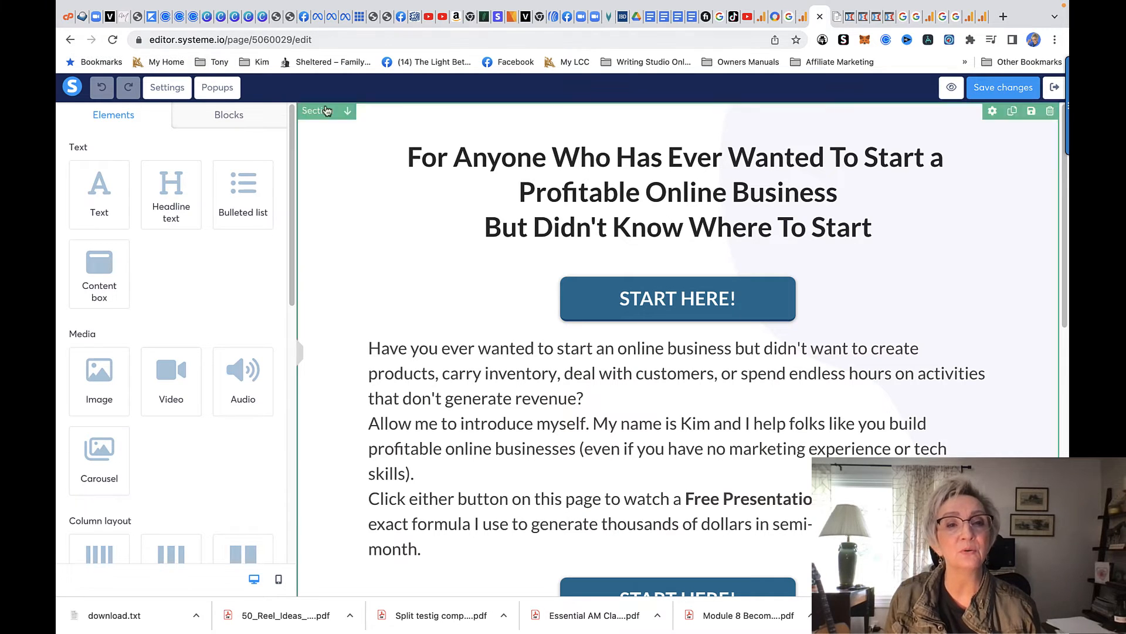
pyautogui.click(372, 207)
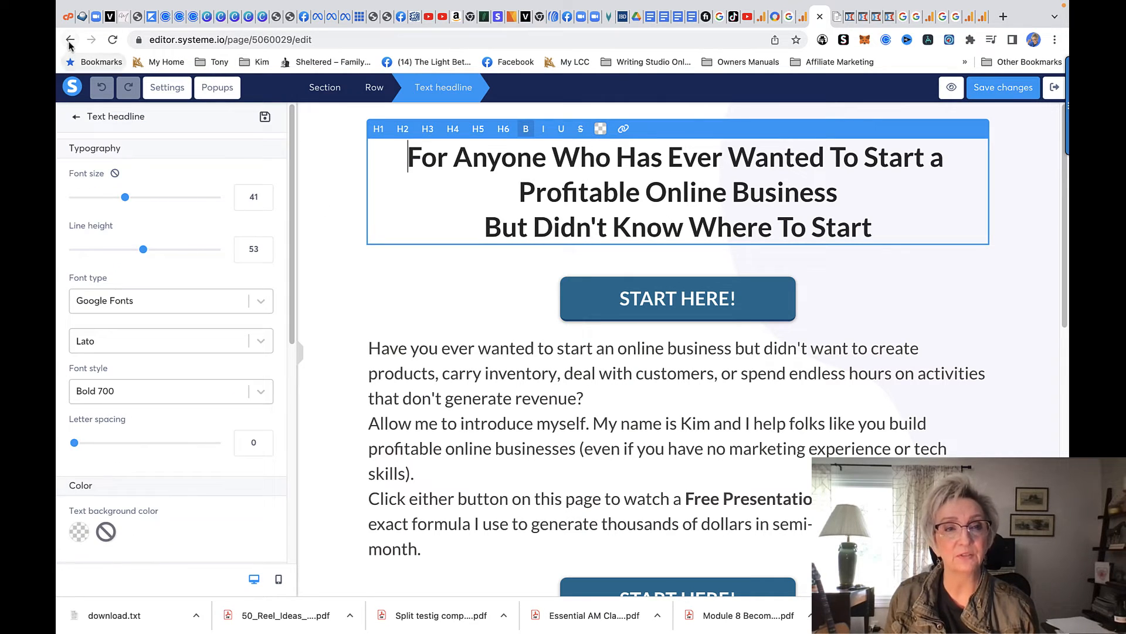
pyautogui.click(477, 317)
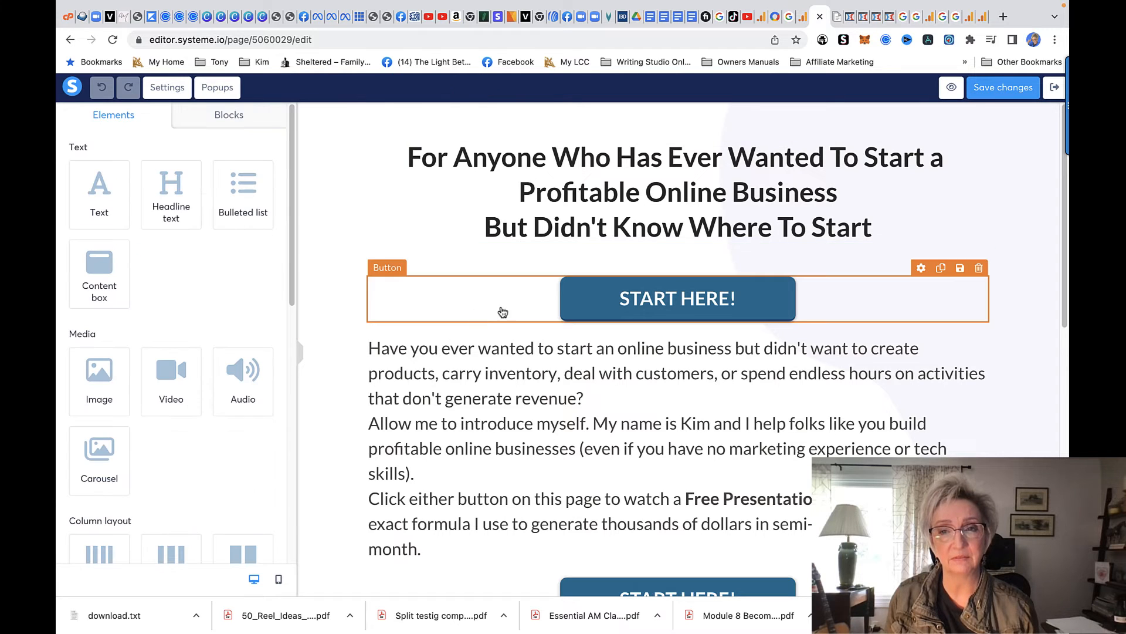
pyautogui.click(70, 40)
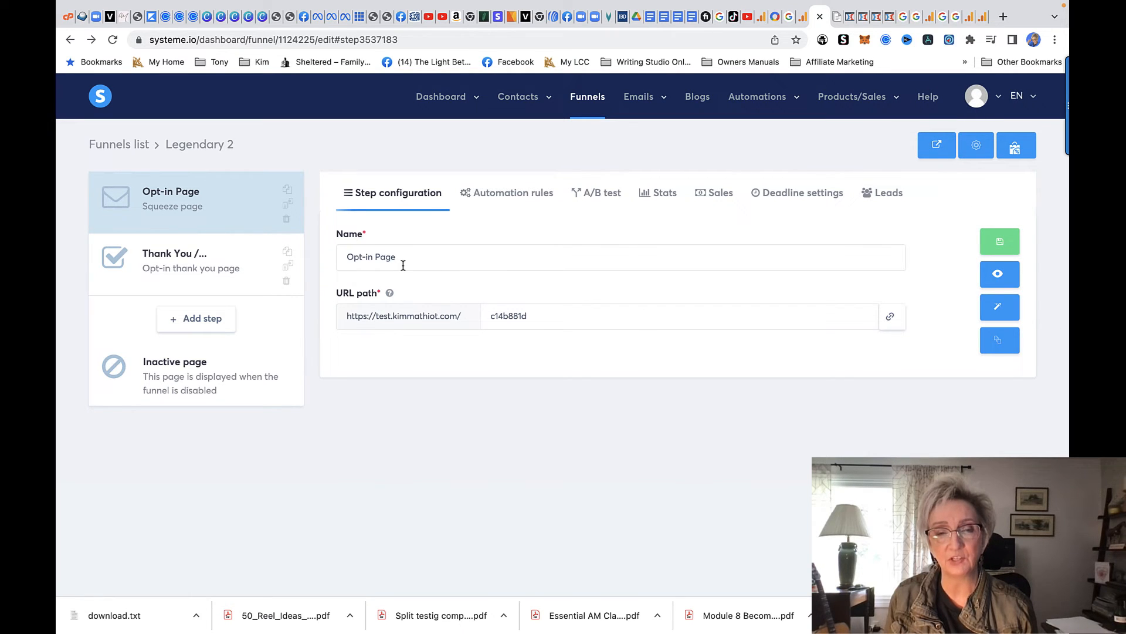
# Preview the Legendary 2 funnel's Opt-in Page and copy its web address
pyautogui.click(1001, 282)
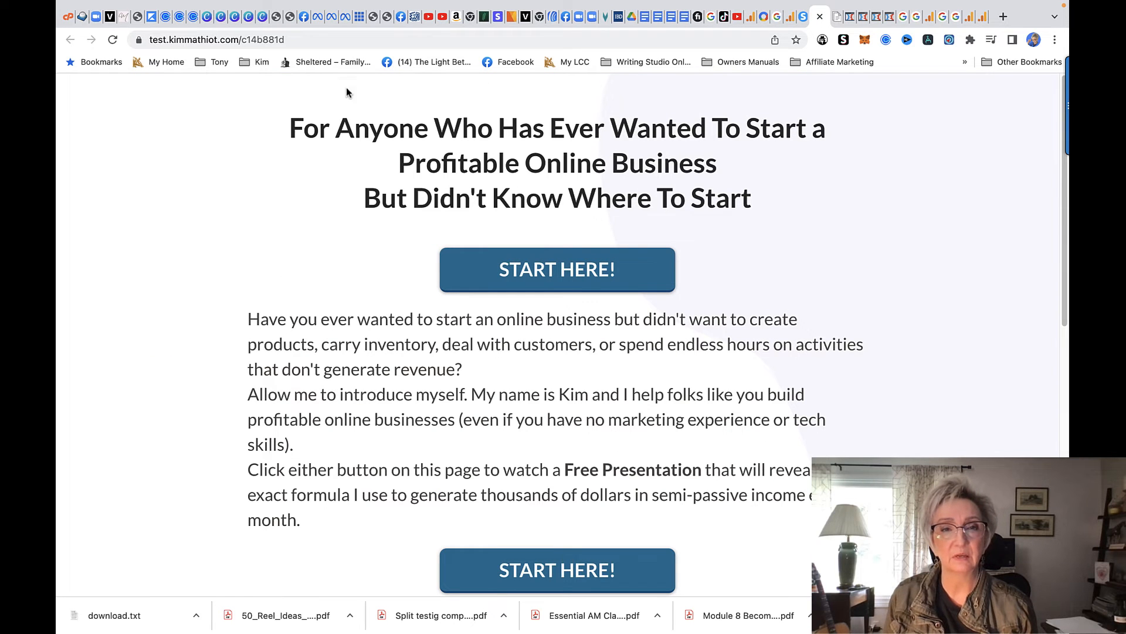
pyautogui.click(315, 43)
pyautogui.press('super+c')
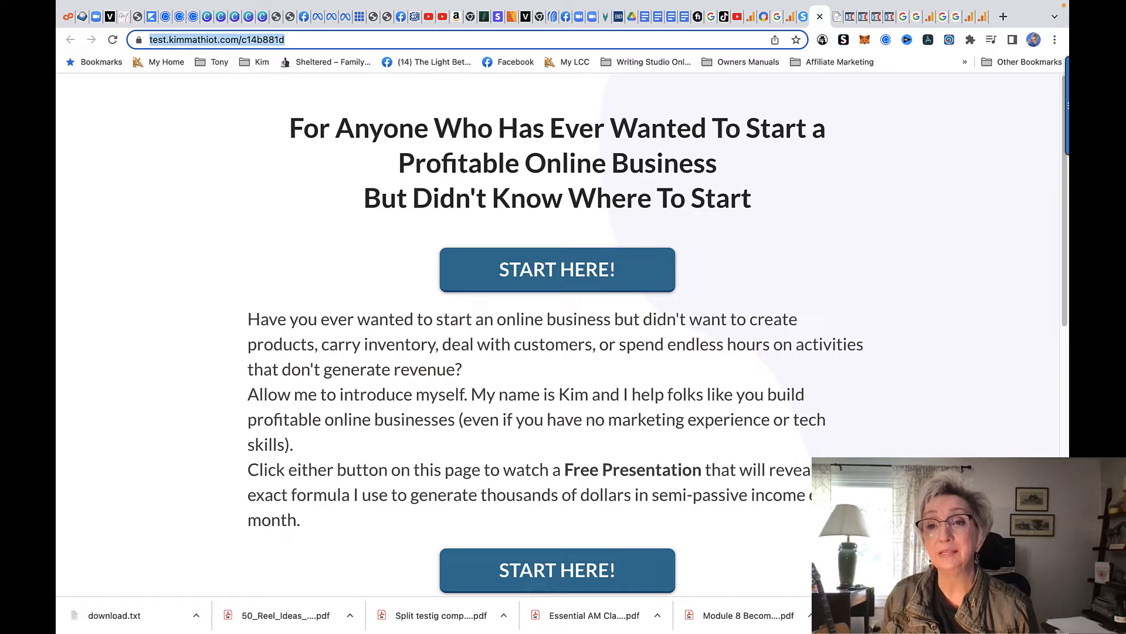
# Switch to Google Analytics, close the Bridge Page 2 installation instructions and stream details, and return to the Admin overview
pyautogui.click(931, 21)
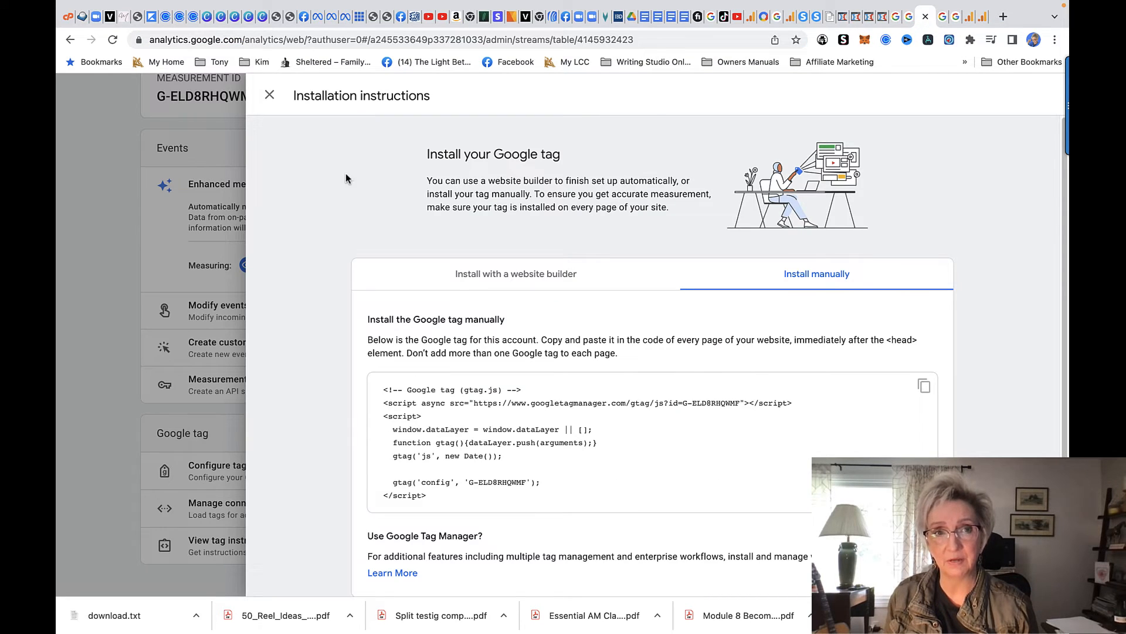
pyautogui.click(270, 95)
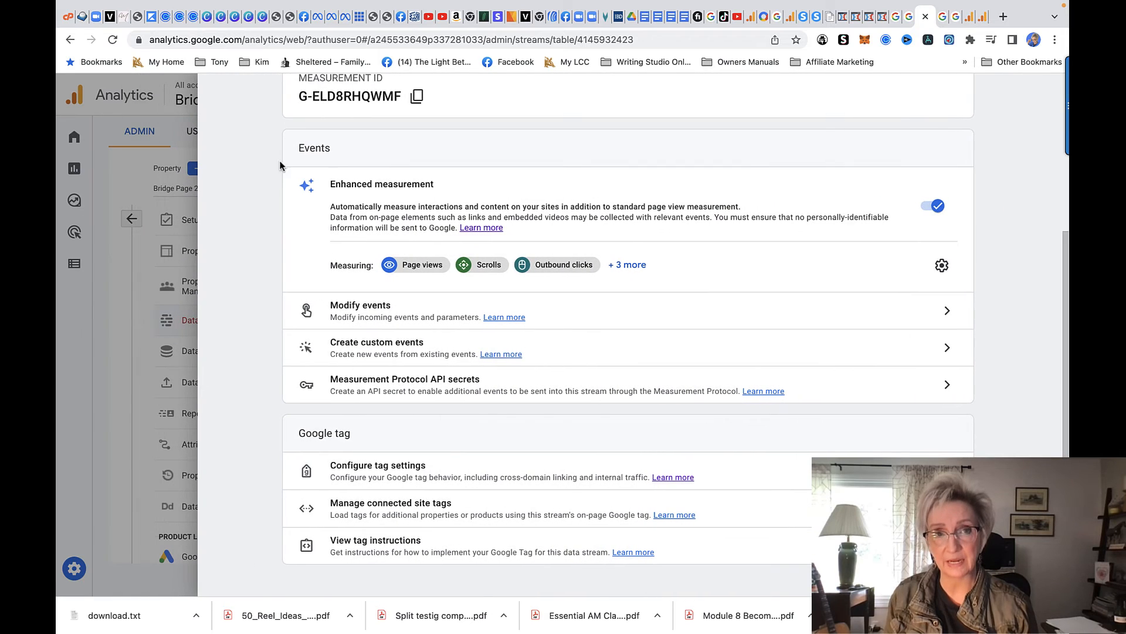
pyautogui.click(118, 425)
pyautogui.click(568, 258)
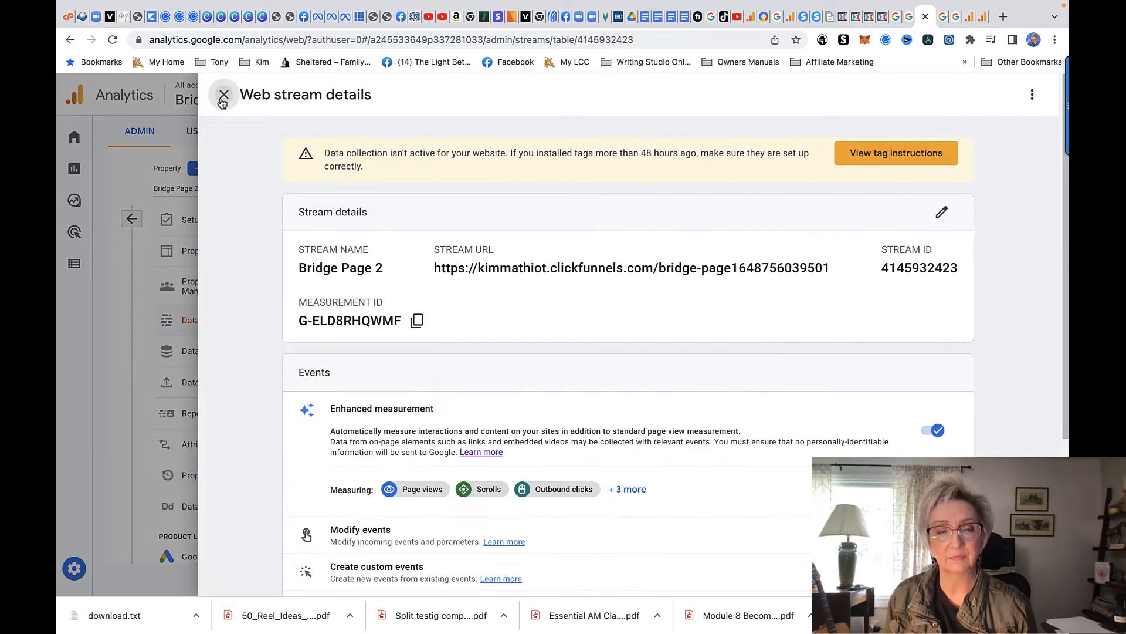
pyautogui.click(223, 95)
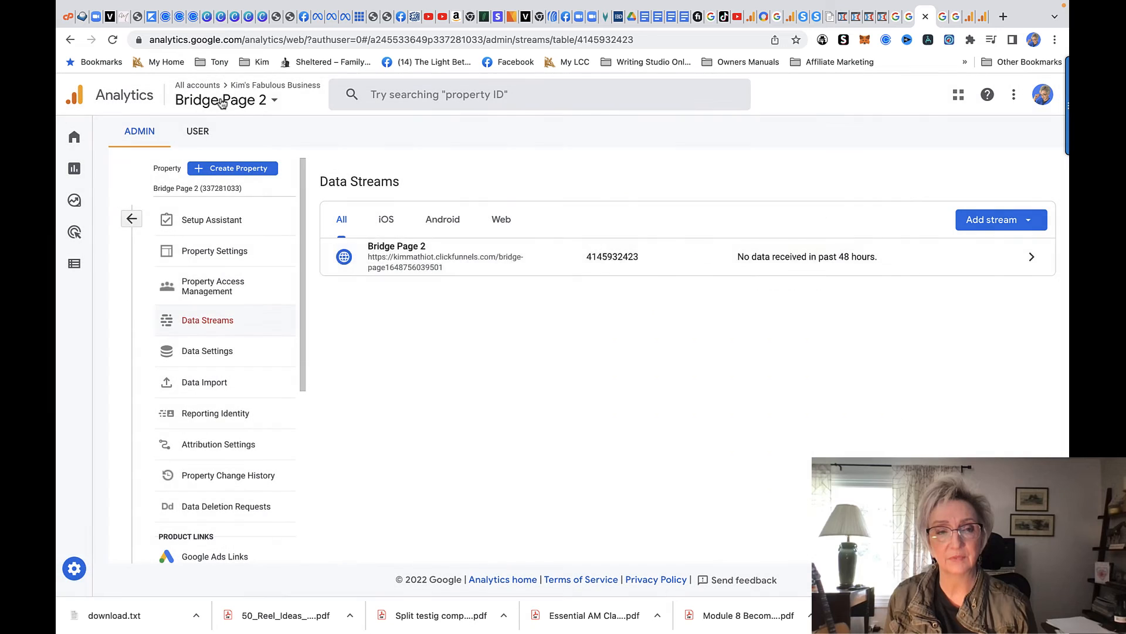
pyautogui.click(73, 578)
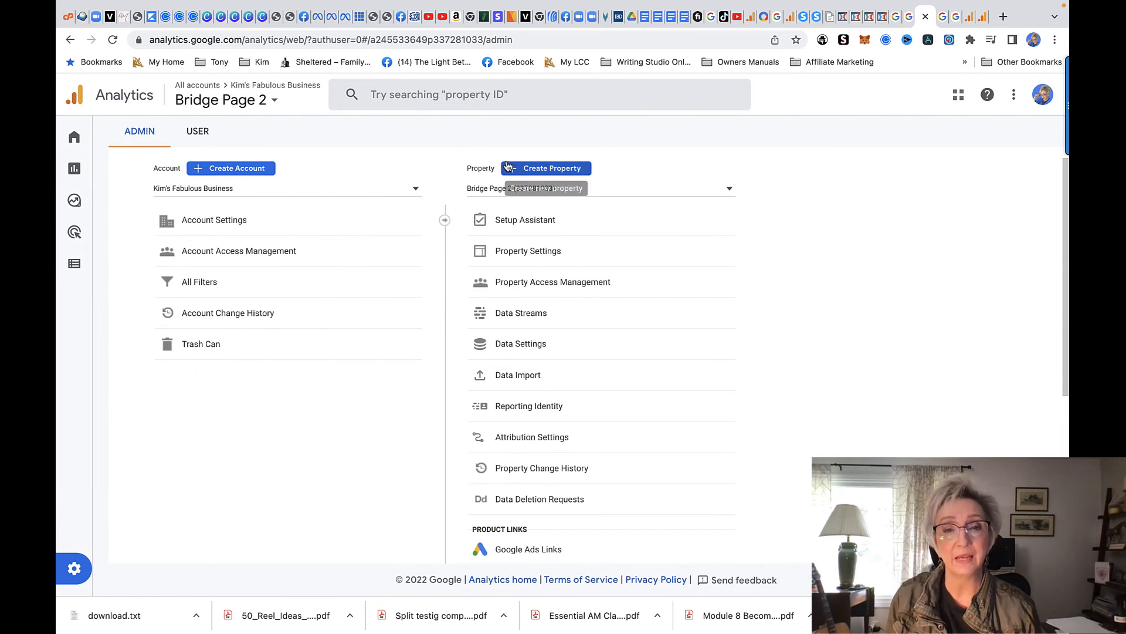
# Start a new Google Analytics property, name it Systeme Optin, and continue to the business information
pyautogui.click(508, 167)
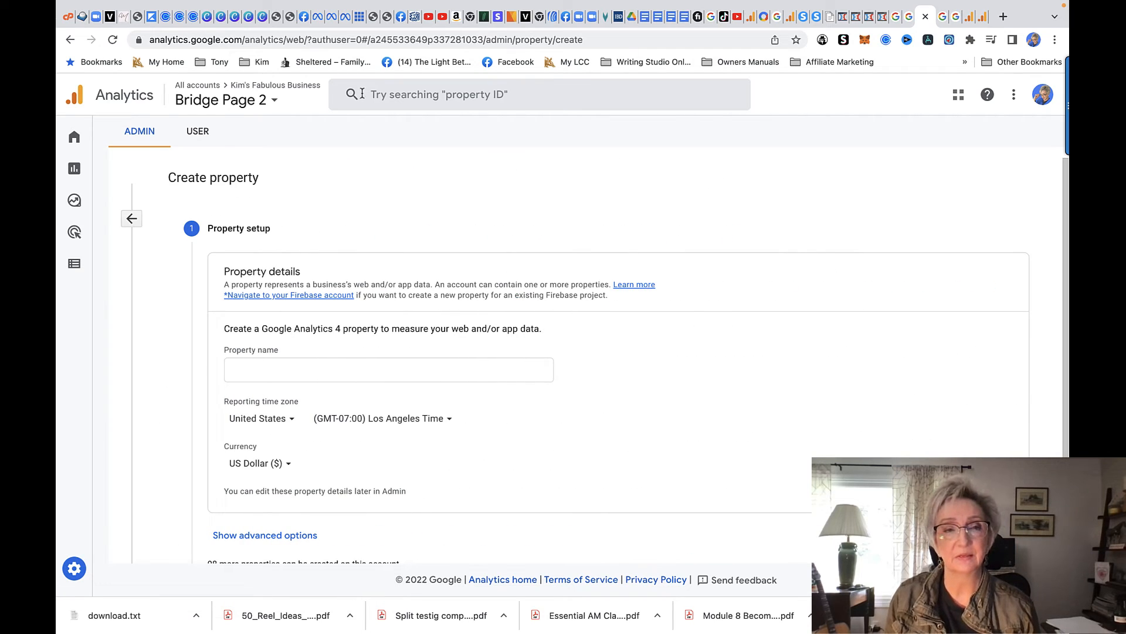
pyautogui.click(267, 86)
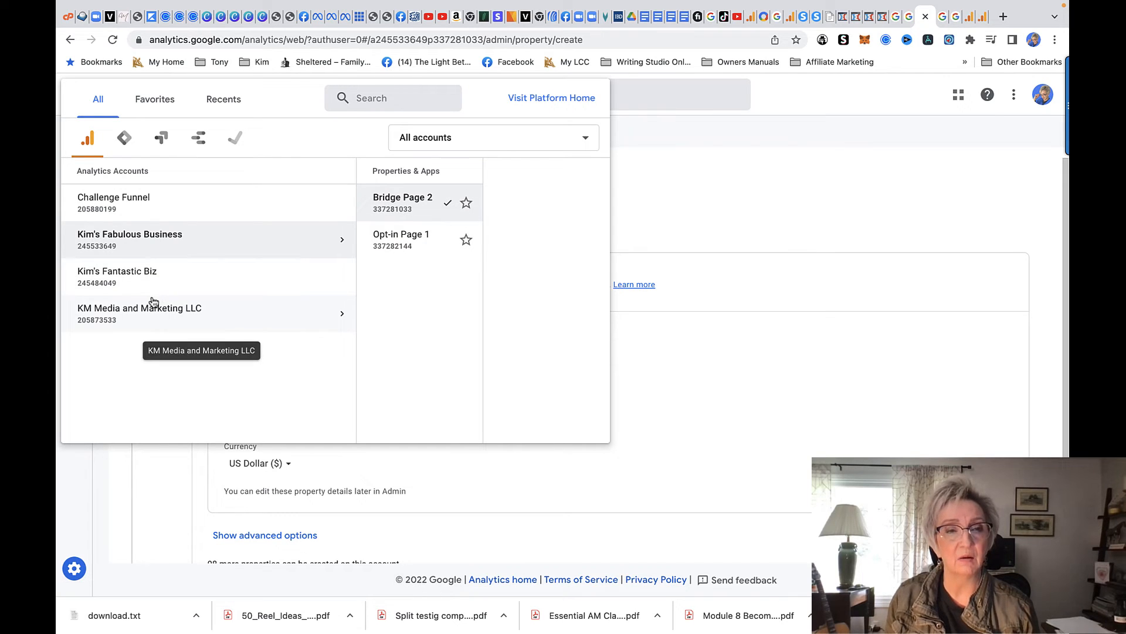
pyautogui.click(693, 208)
pyautogui.click(288, 370)
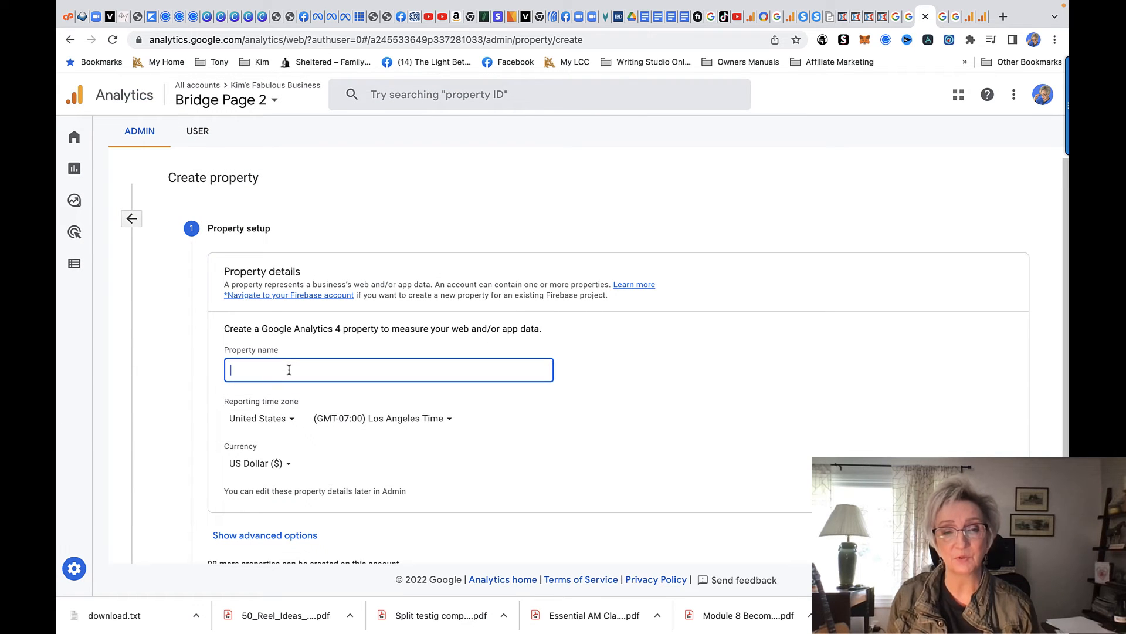
pyautogui.write('Sys')
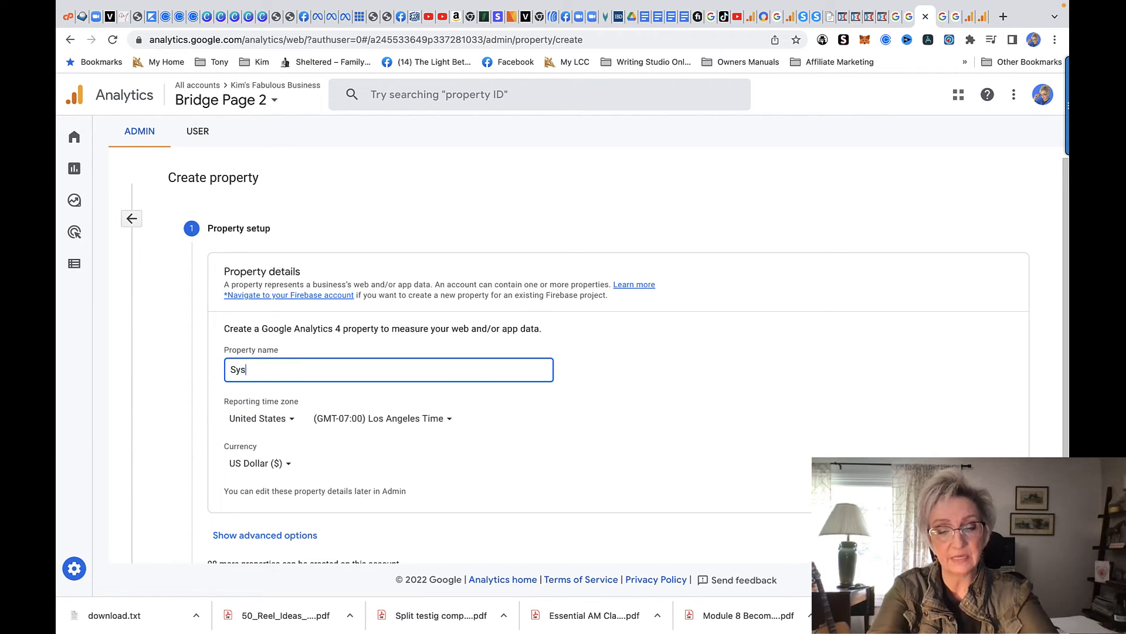
pyautogui.write('teme')
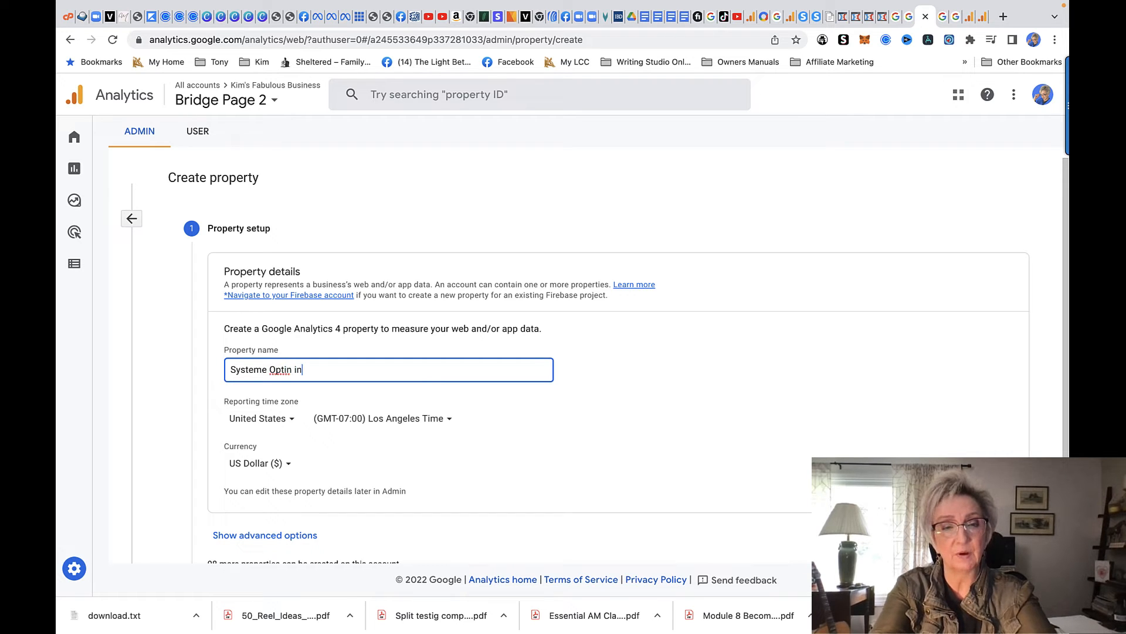
pyautogui.write('n')
pyautogui.press('BackSpace')
pyautogui.press('BackSpace')
pyautogui.press('BackSpace')
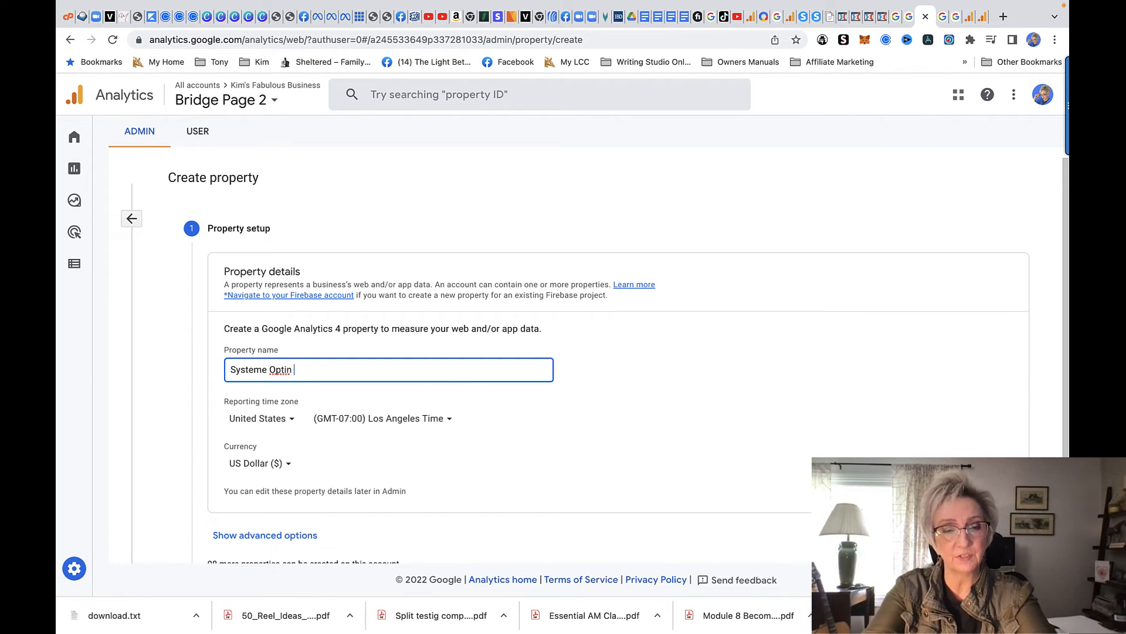
pyautogui.scroll(-1, 331, 467)
pyautogui.scroll(-3, 332, 467)
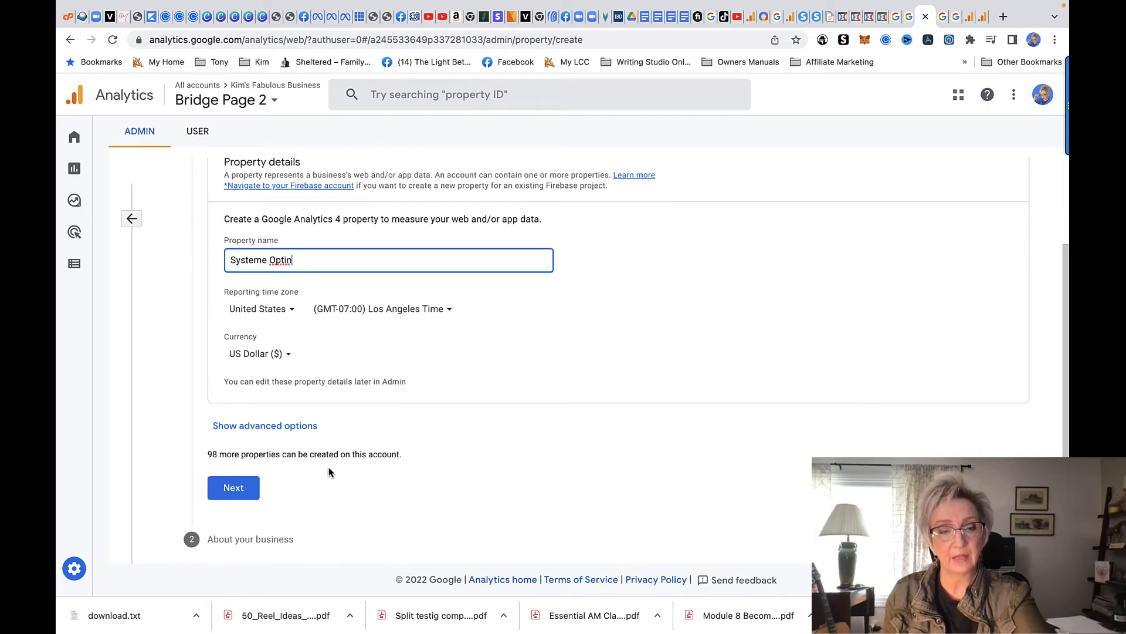
pyautogui.click(231, 485)
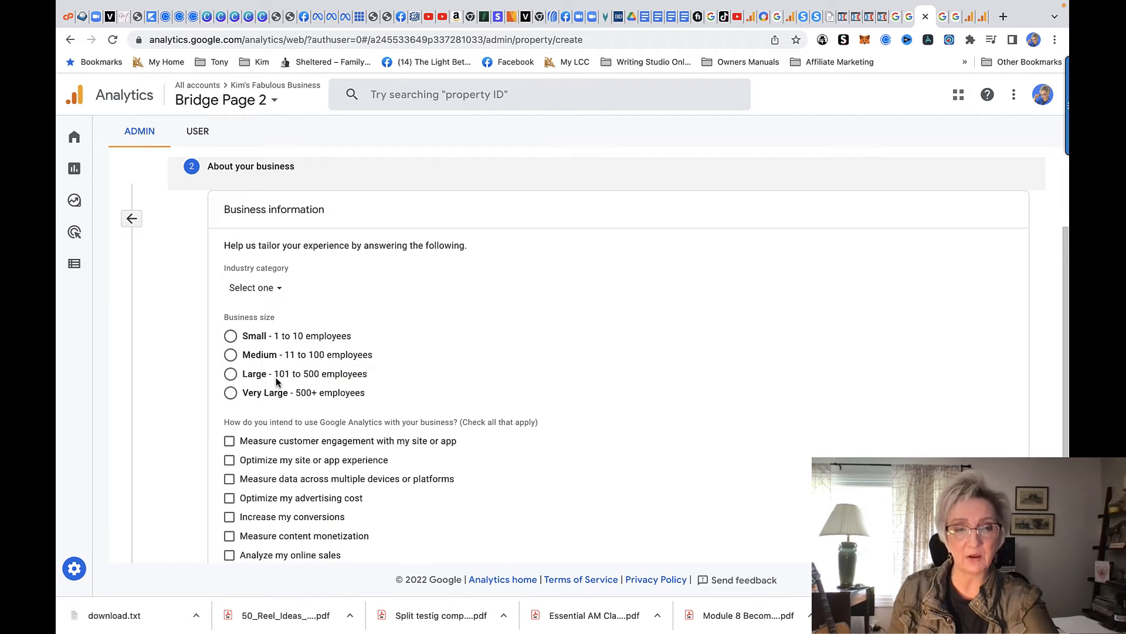
# Set the business size to Small, choose measuring customer engagement with the site or app, and create the property
pyautogui.click(232, 336)
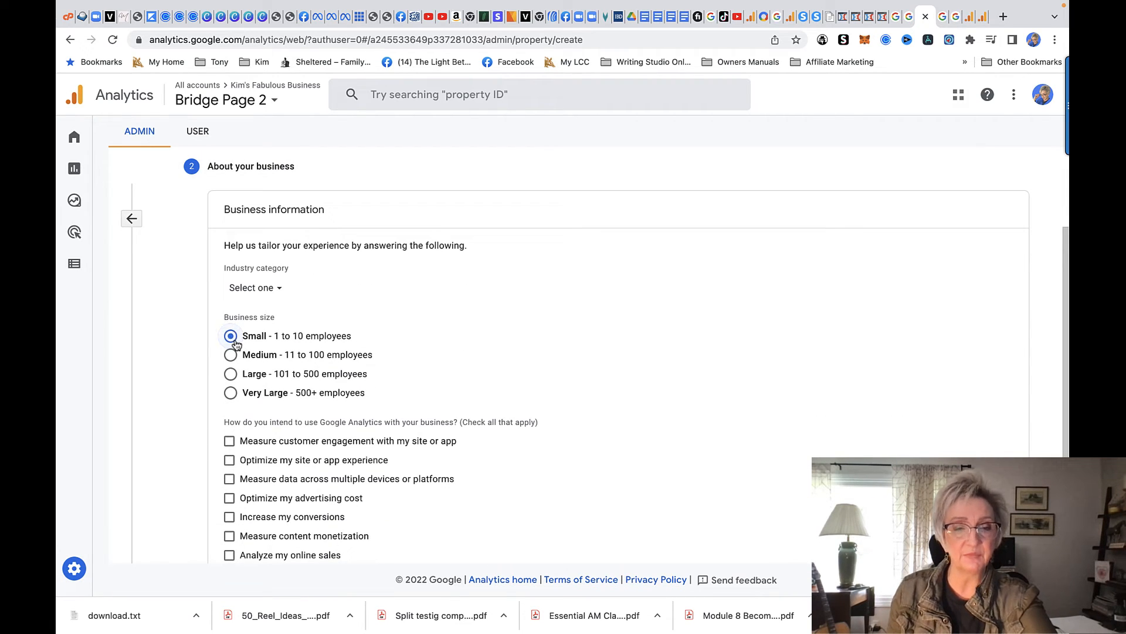
pyautogui.click(229, 444)
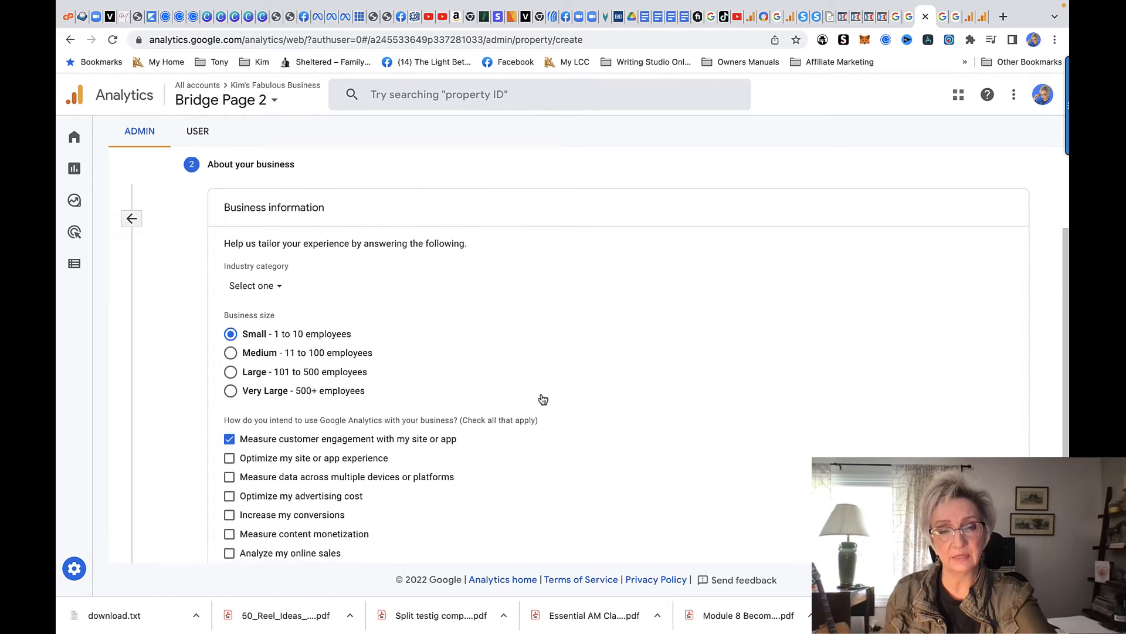
pyautogui.scroll(-3, 541, 397)
pyautogui.click(229, 548)
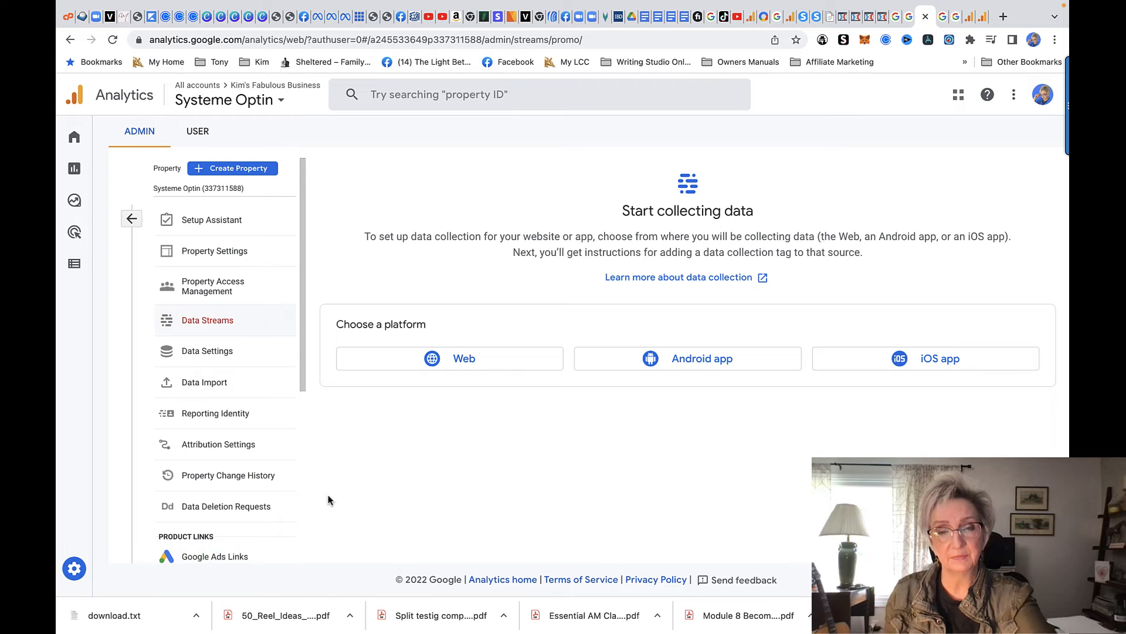
pyautogui.click(458, 358)
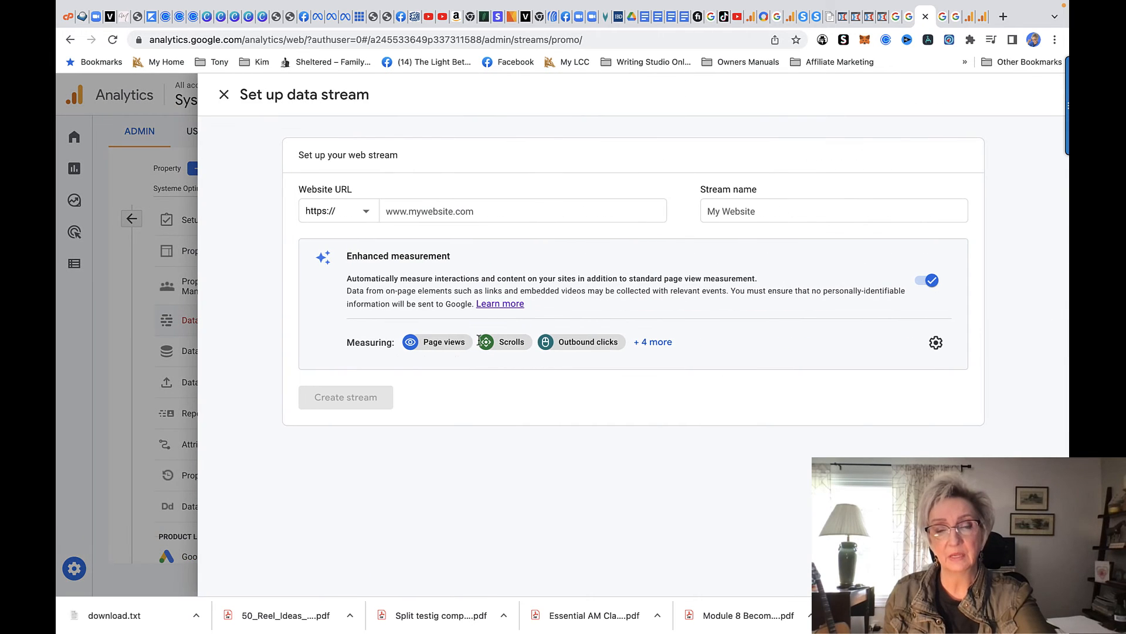
pyautogui.click(492, 209)
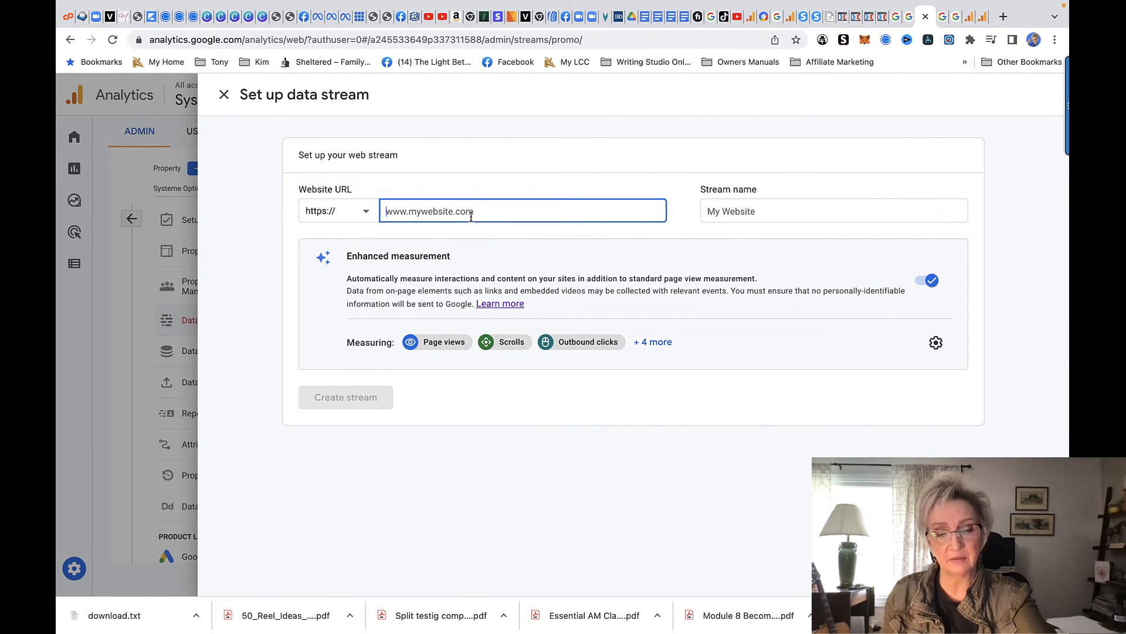
pyautogui.press('super+v')
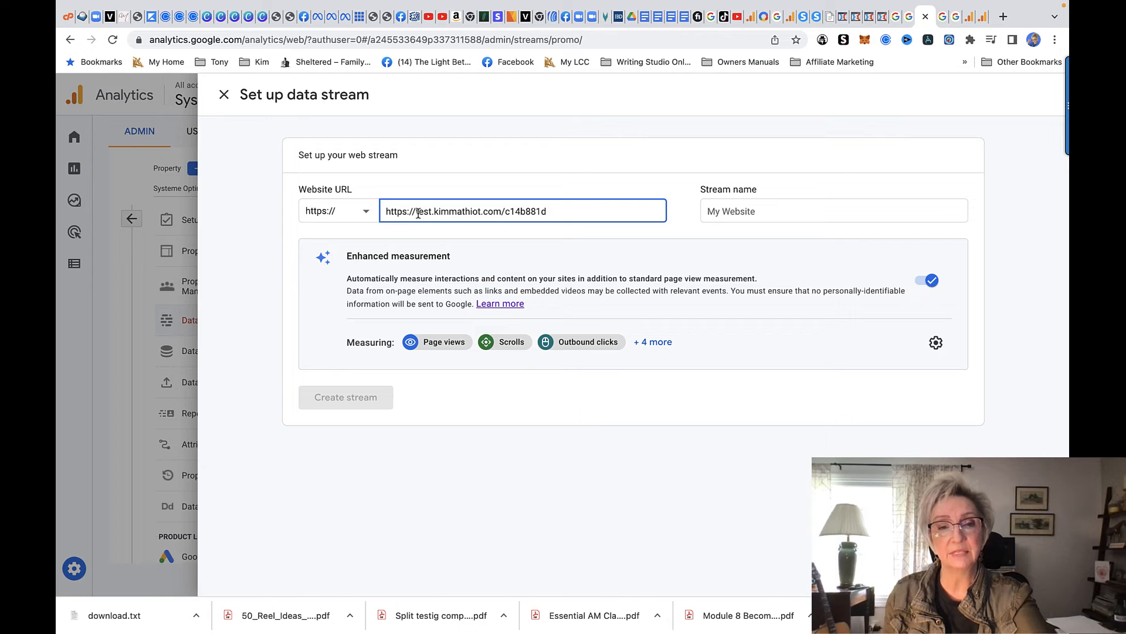
pyautogui.moveTo(415, 212); pyautogui.dragTo(377, 216)
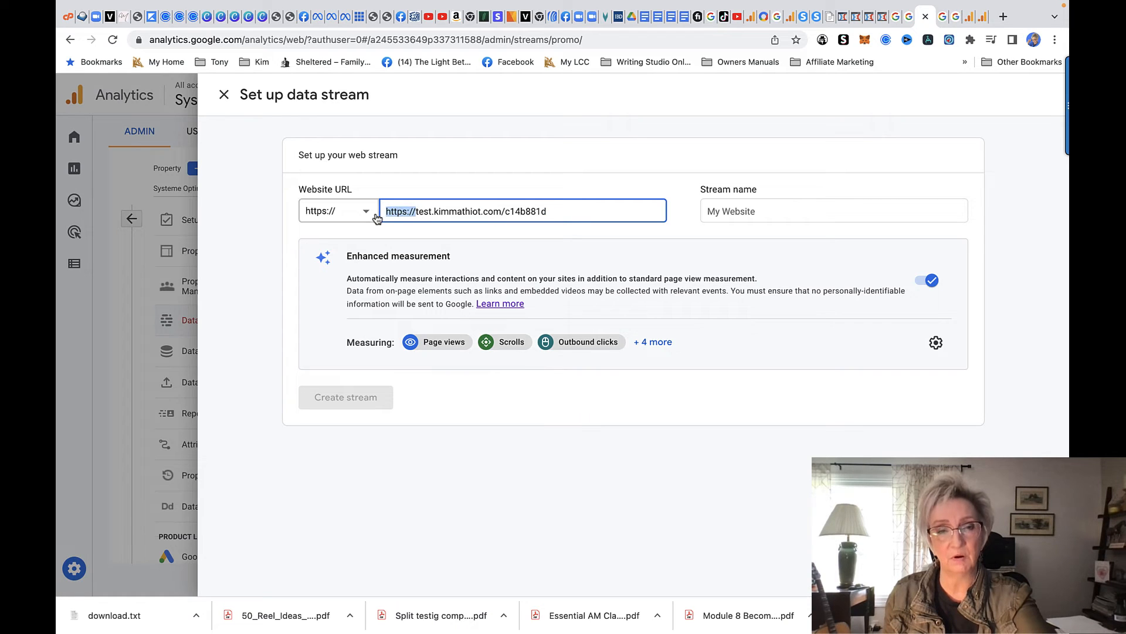
pyautogui.press('BackSpace')
# Name the web stream Systeme Optin and create it
pyautogui.click(770, 211)
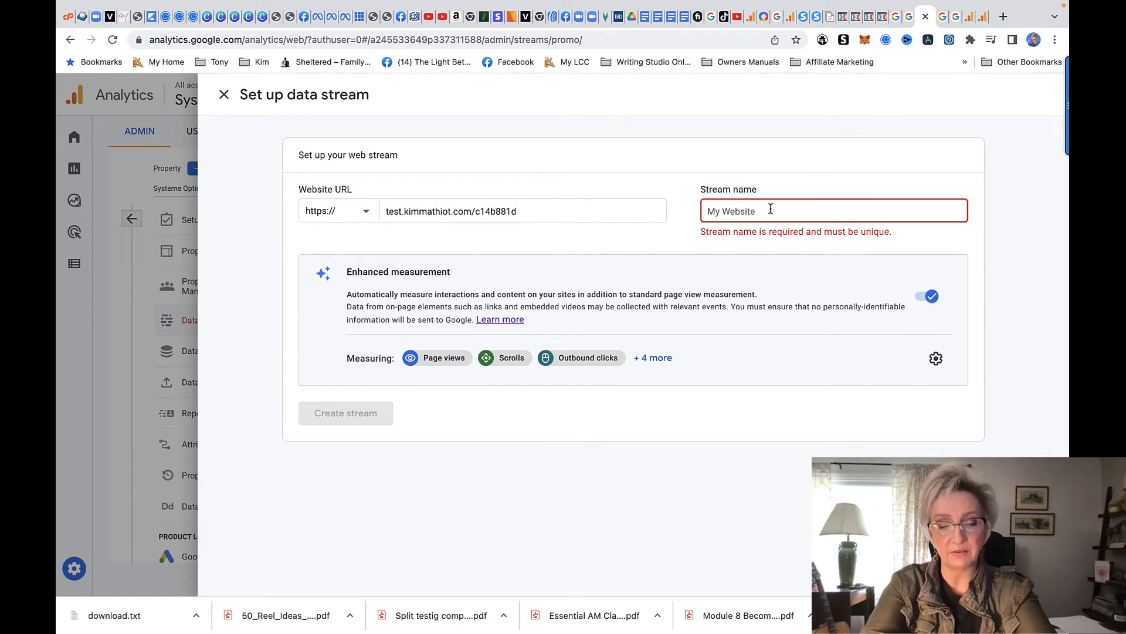
pyautogui.write('Syst')
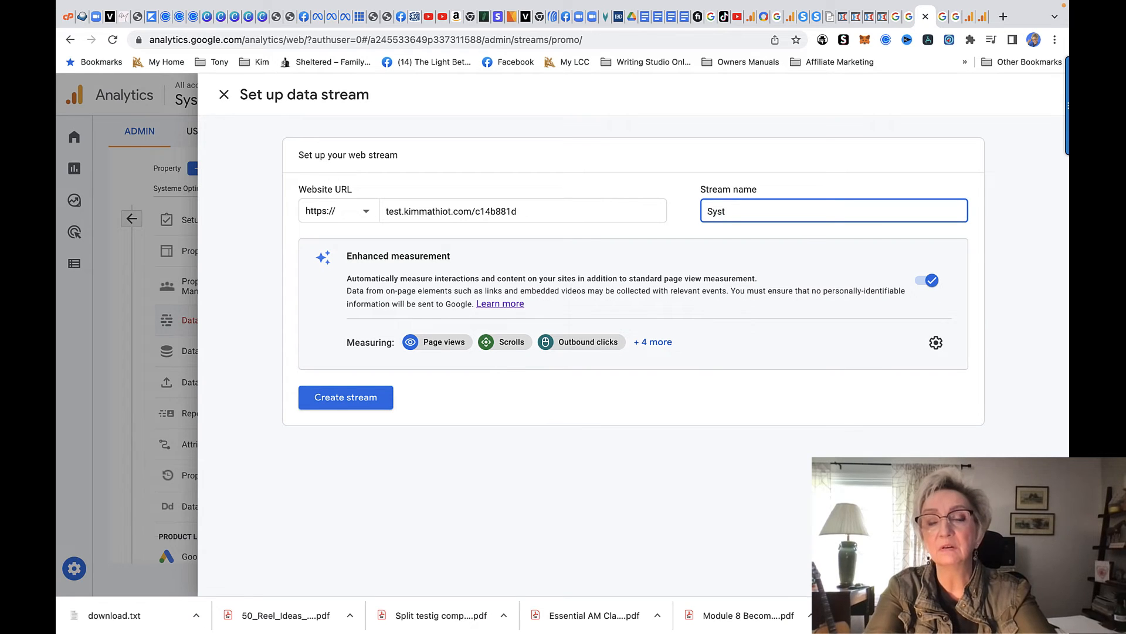
pyautogui.write('eme')
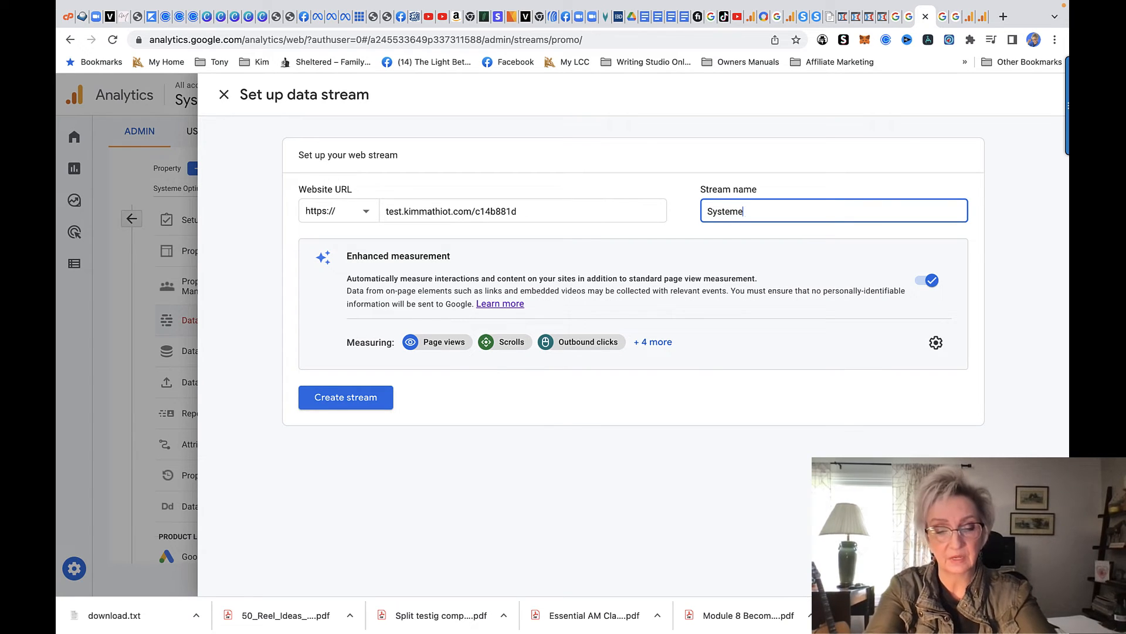
pyautogui.write(' Optin')
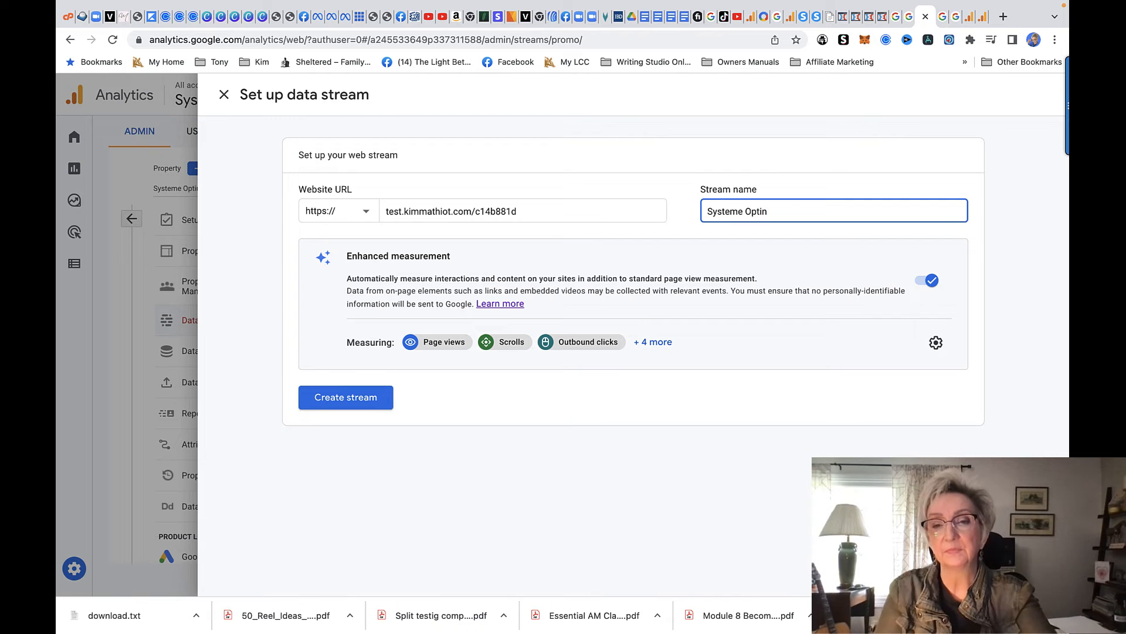
pyautogui.click(358, 401)
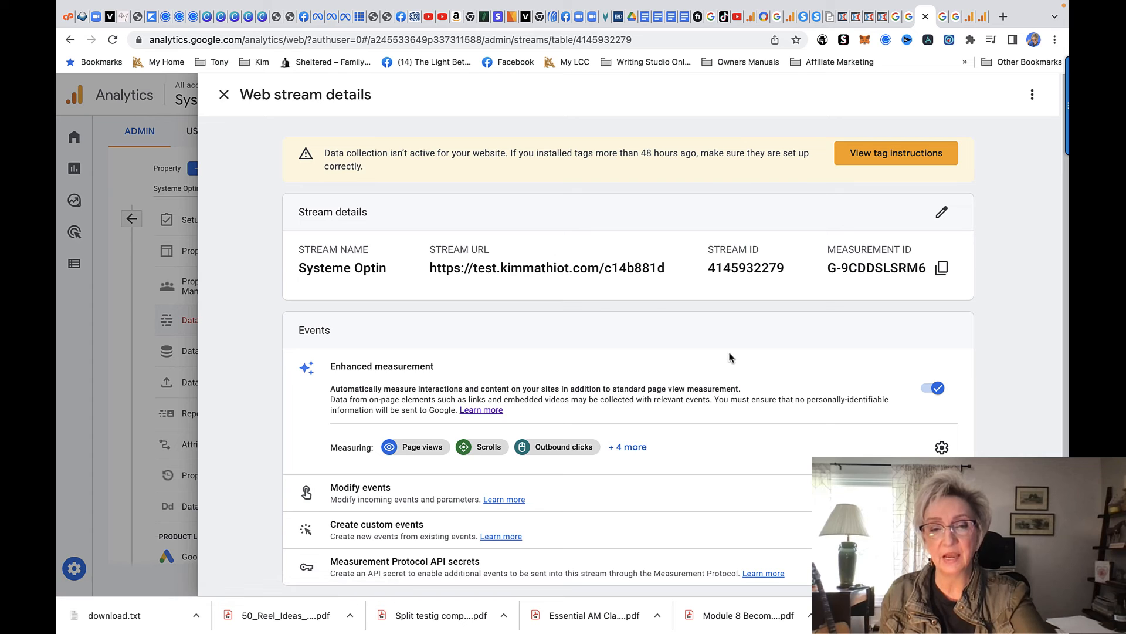
# Open the Systeme Optin stream's tag instructions for manual installation and copy the Google tag code
pyautogui.scroll(-3, 551, 272)
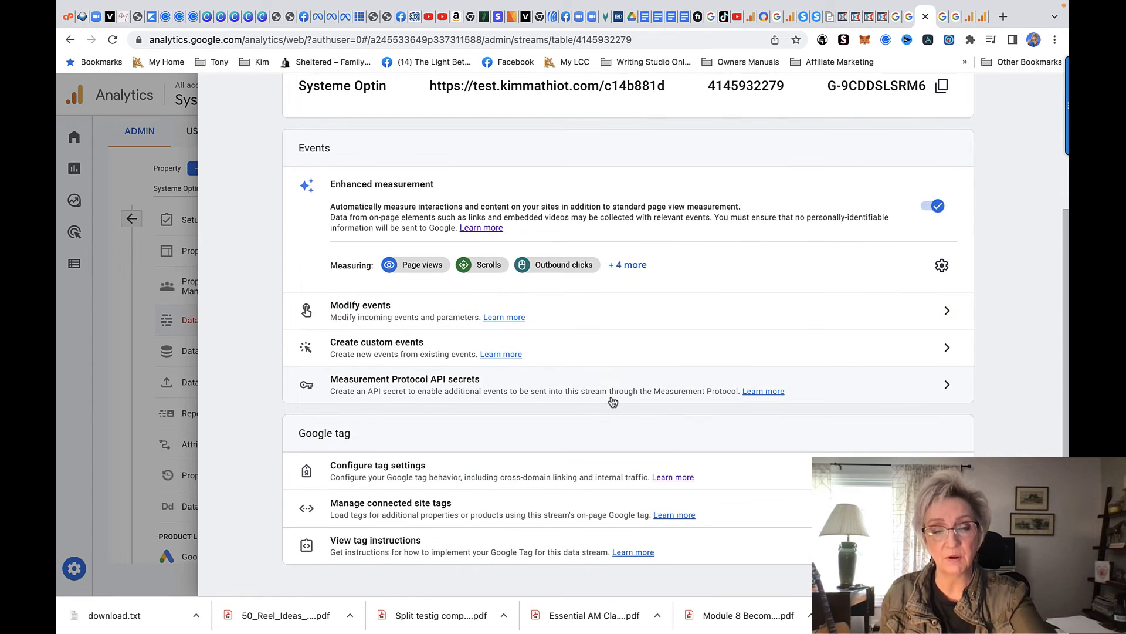
pyautogui.click(410, 546)
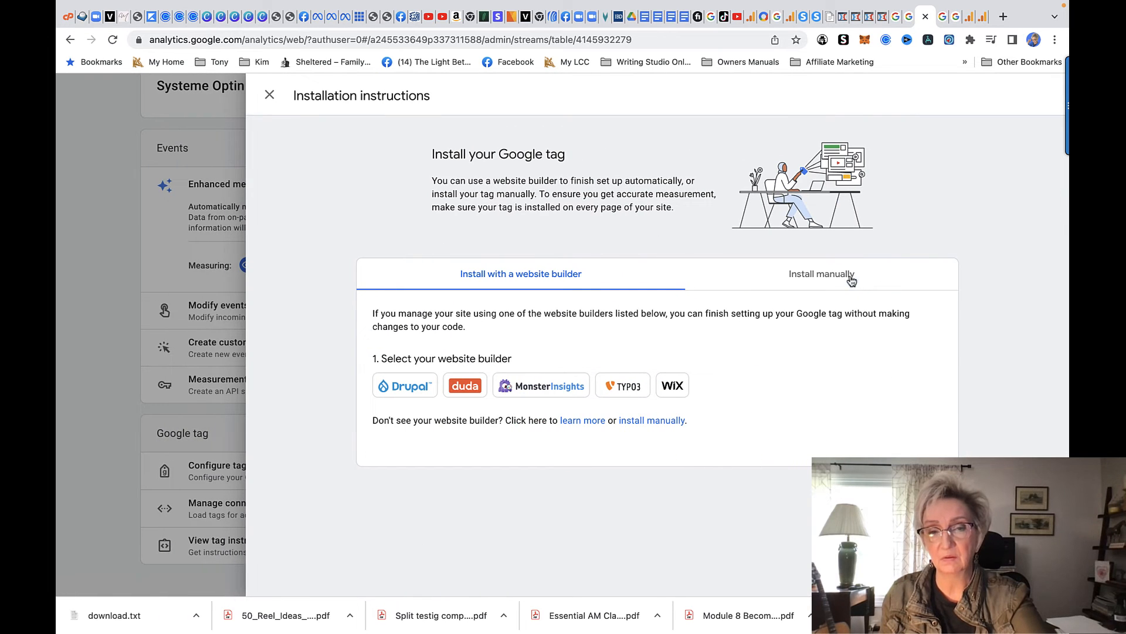
pyautogui.click(850, 276)
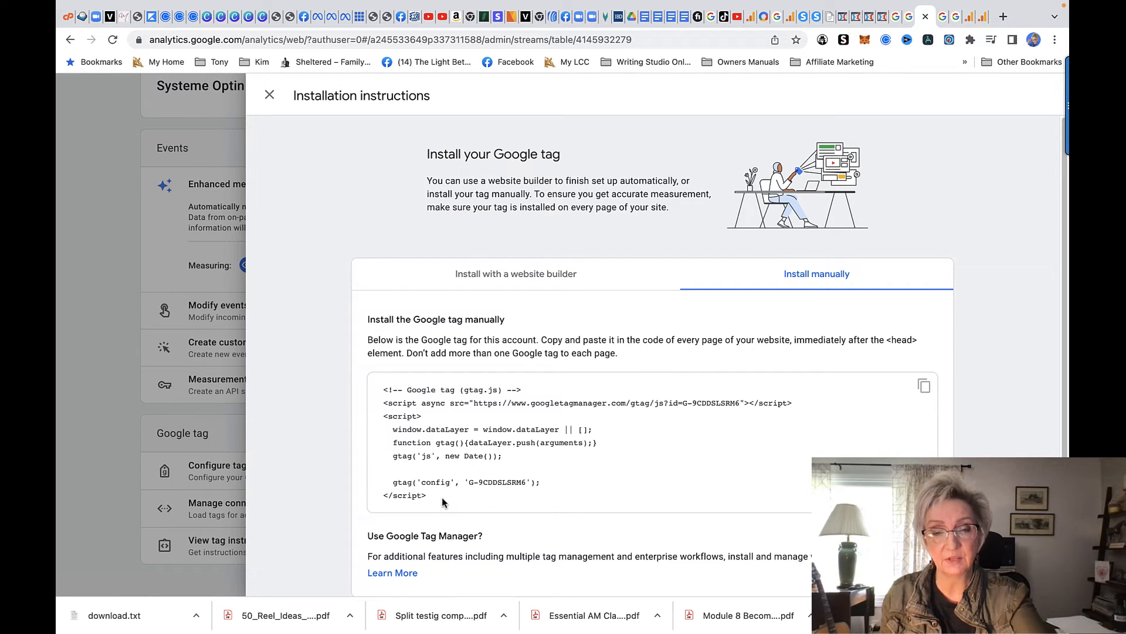
pyautogui.click(925, 386)
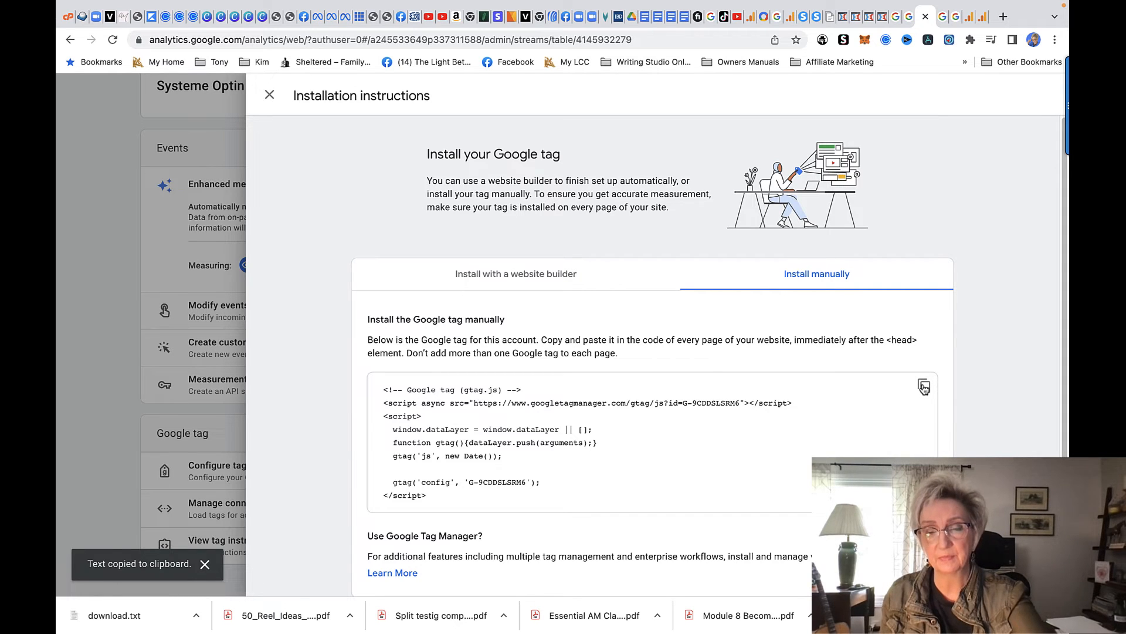
# Switch to Systeme.io, edit the Legendary 2 funnel's Opt-in Page, and open the header code editor in its page settings
pyautogui.click(802, 21)
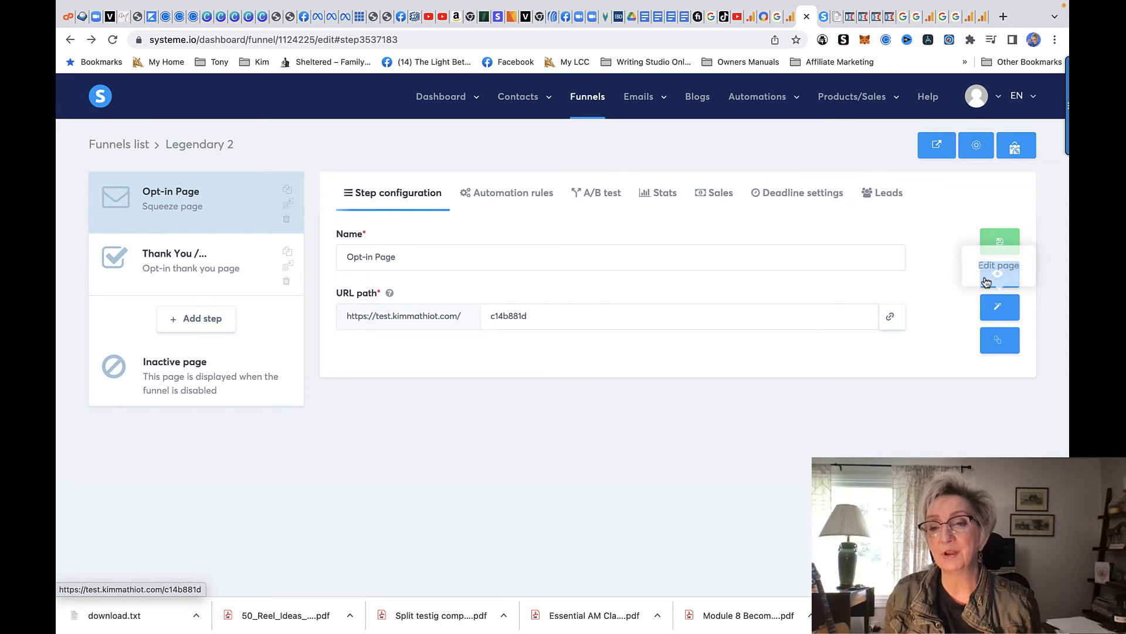
pyautogui.click(998, 312)
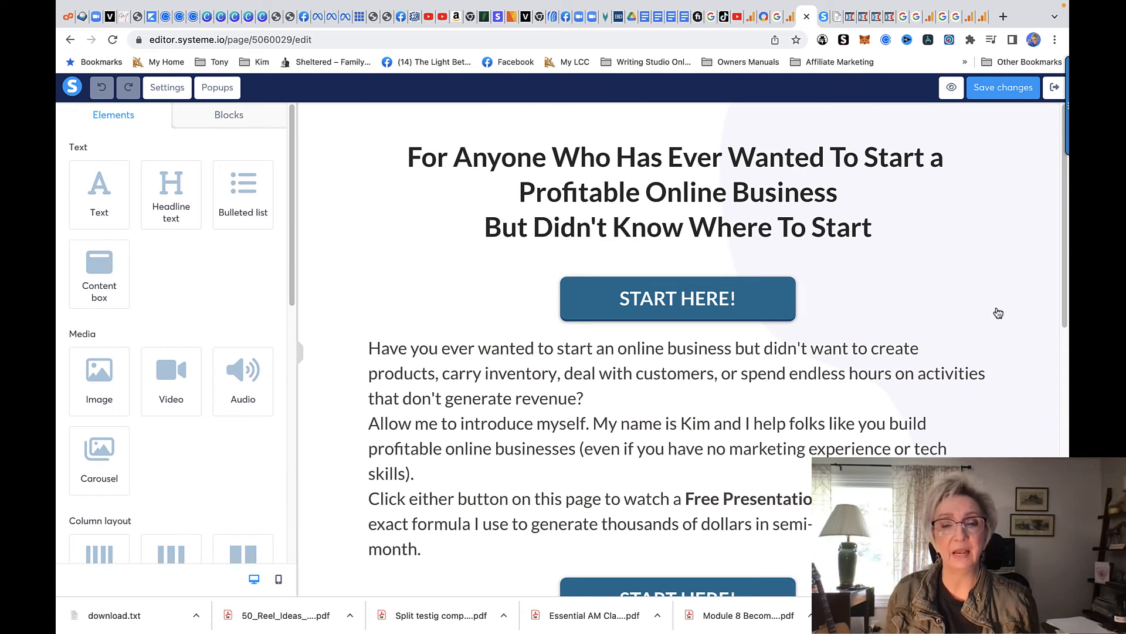
pyautogui.click(170, 87)
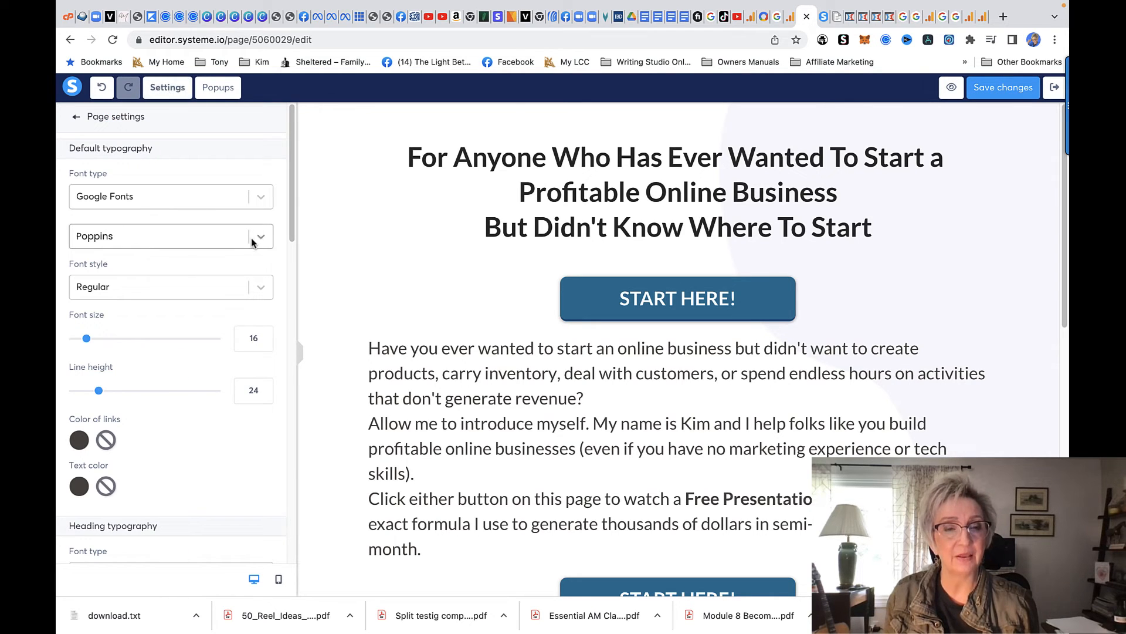
pyautogui.scroll(-8, 284, 235)
pyautogui.scroll(-10, 284, 358)
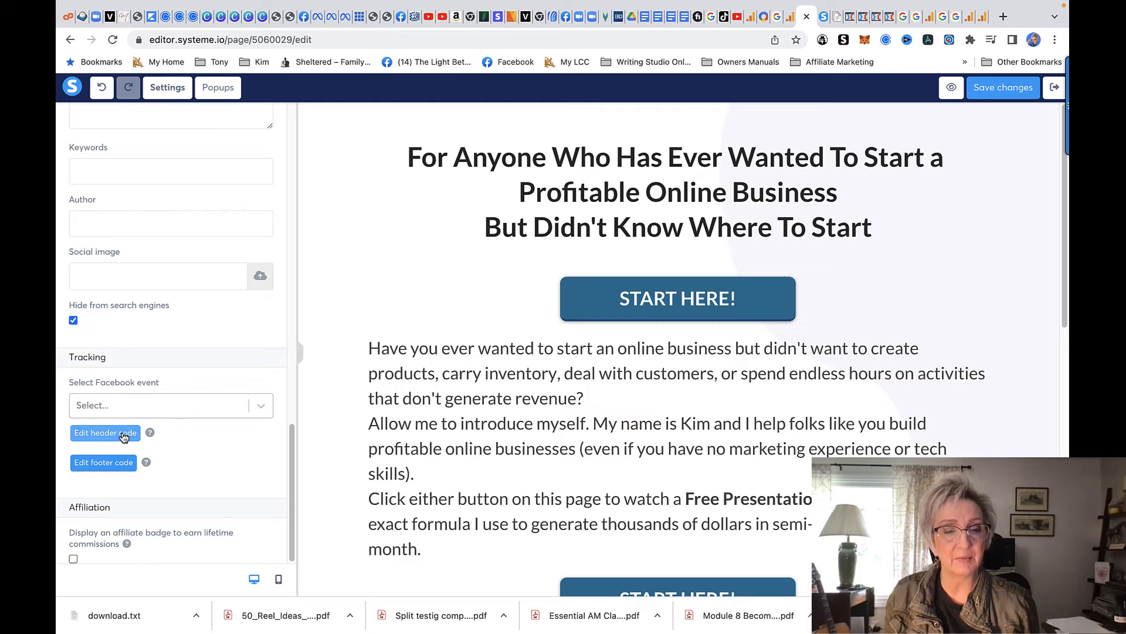
pyautogui.click(112, 437)
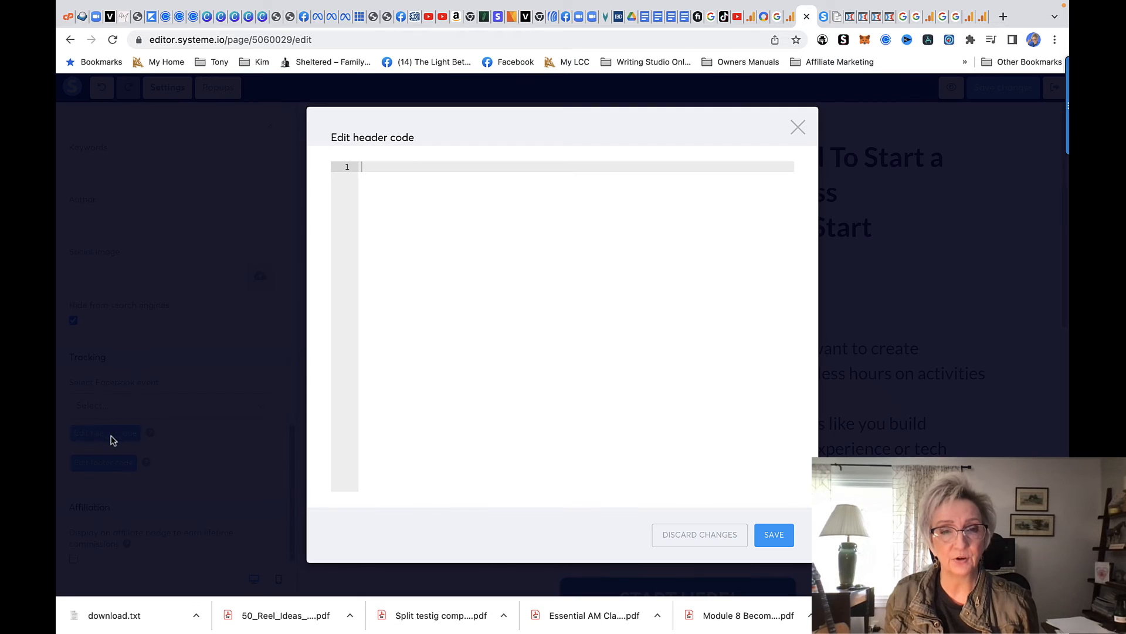
# Paste the Google tag into the Opt-in Page's header code, save the code and the page, and exit the editor
pyautogui.click(376, 169)
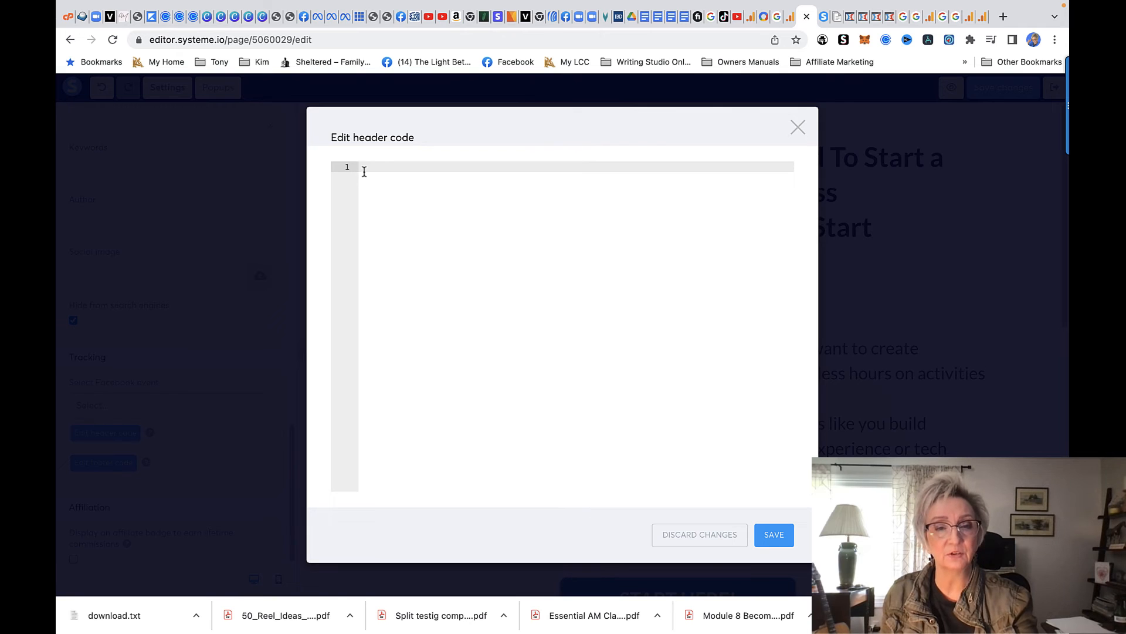
pyautogui.press('super+v')
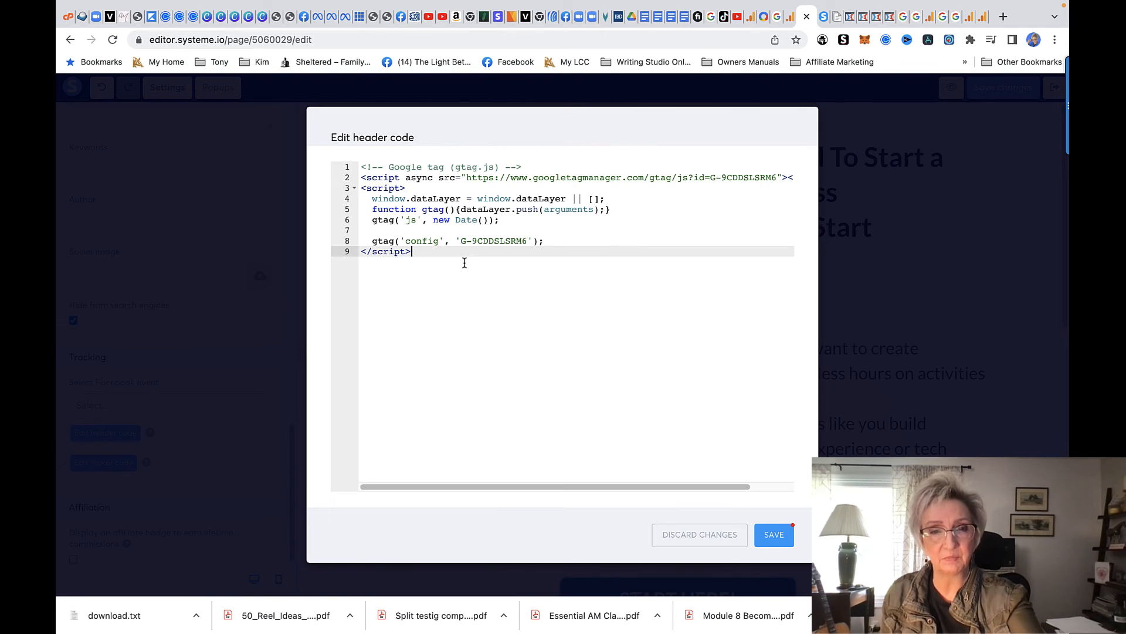
pyautogui.click(761, 541)
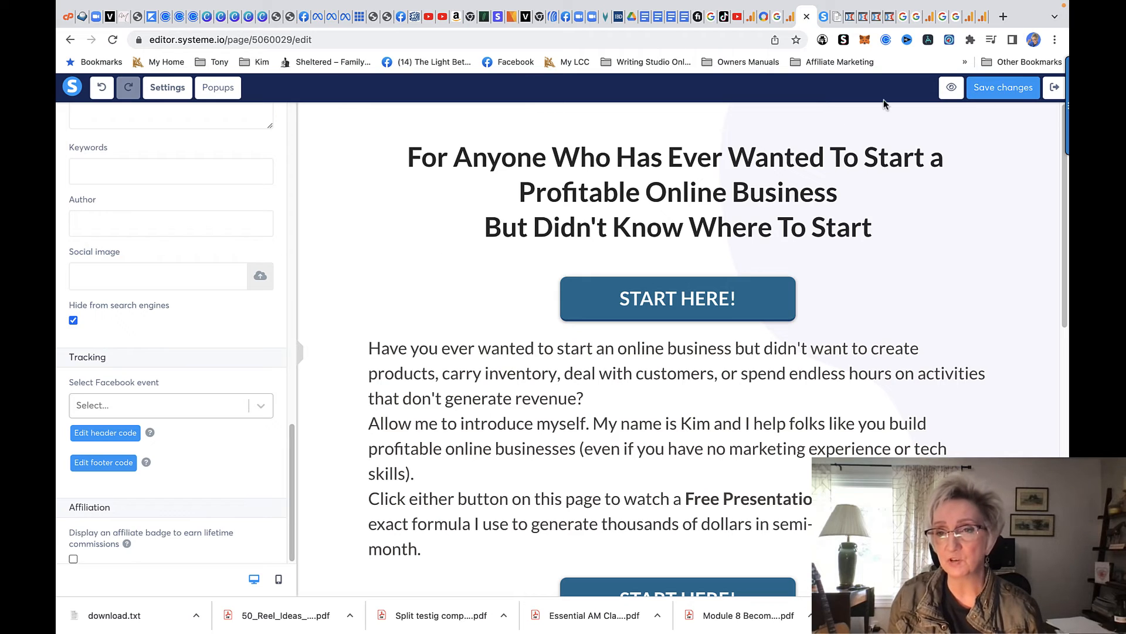
pyautogui.click(1015, 92)
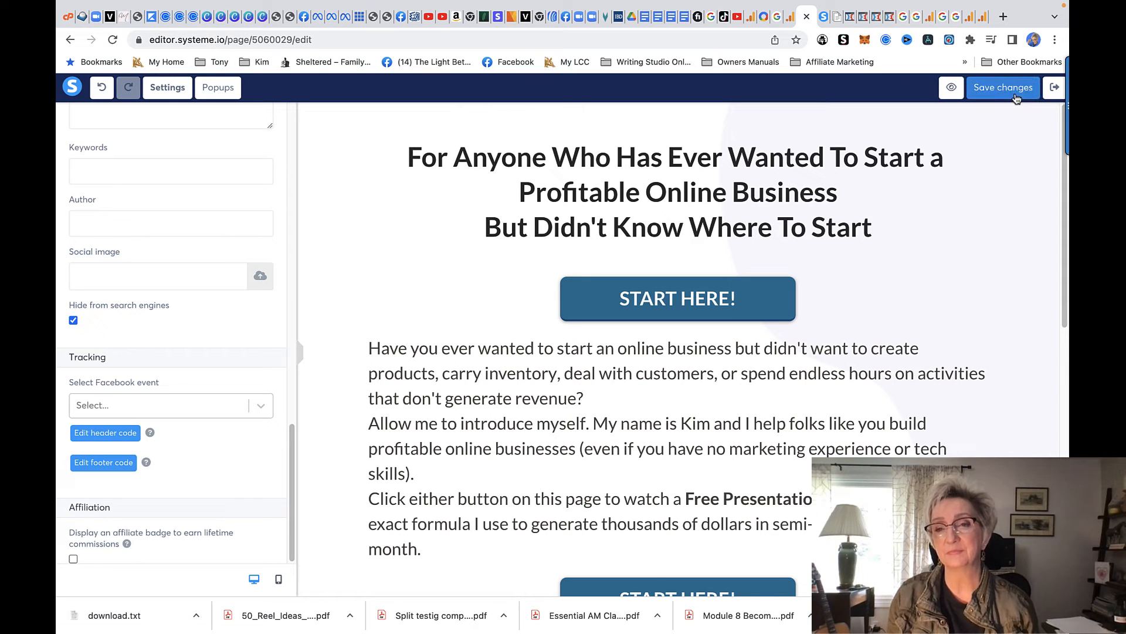
pyautogui.click(1058, 87)
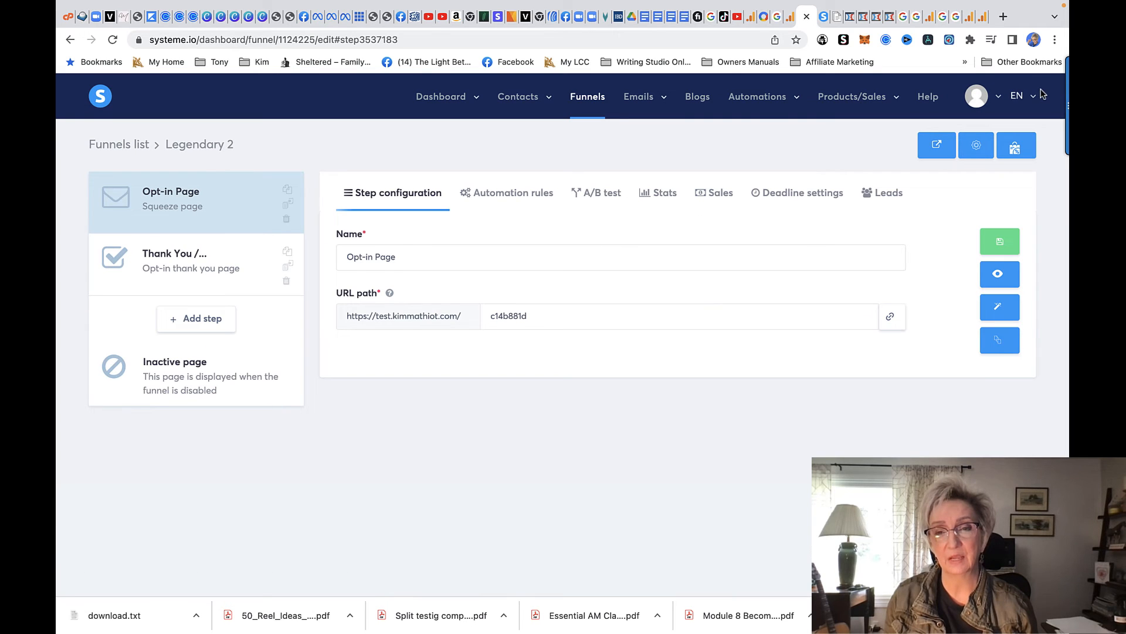
# Preview the Legendary 2 funnel's Thank You / Download Page and copy its web address
pyautogui.click(203, 261)
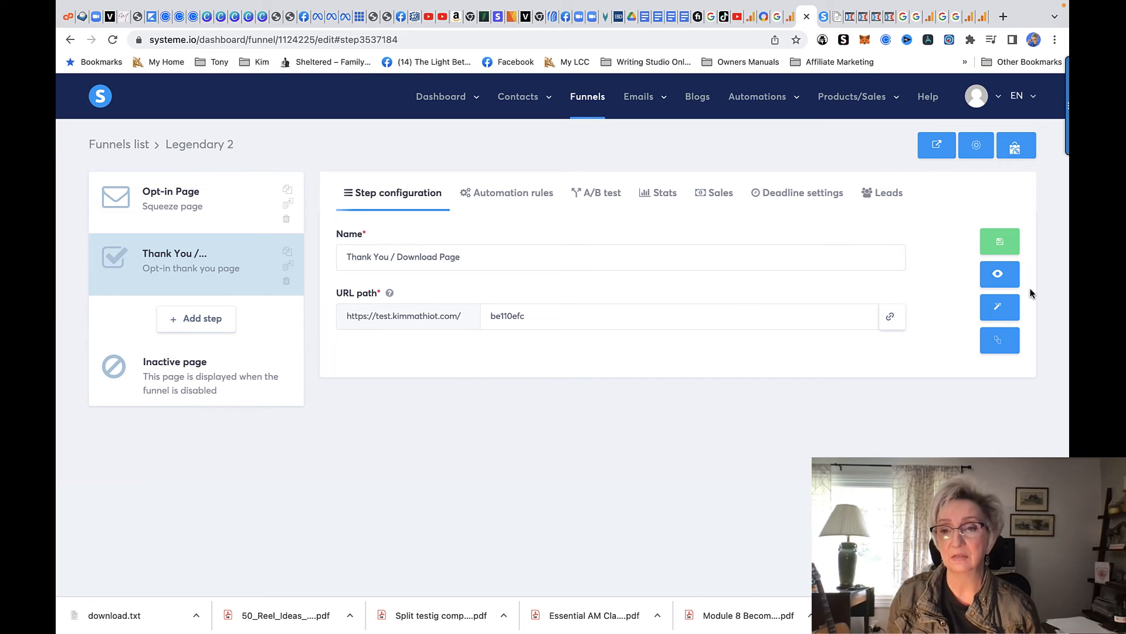
pyautogui.click(994, 275)
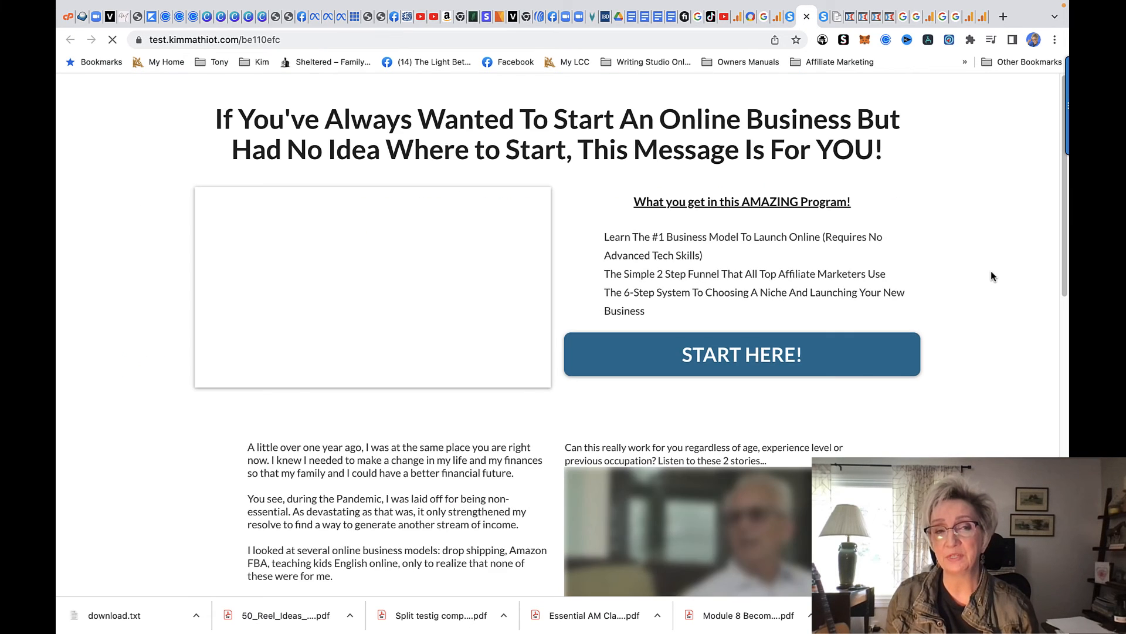
pyautogui.click(311, 41)
pyautogui.press('super+c')
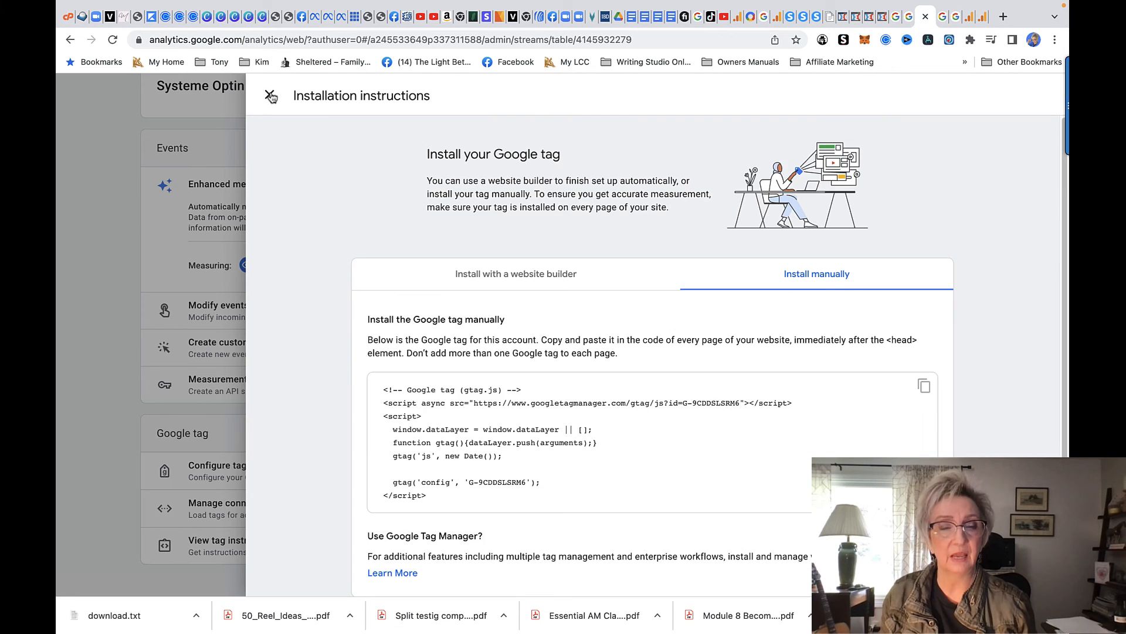
# Switch to Google Analytics, leave the Systeme Optin stream details, and start a new property named Systeme Bridge with the default time zone and currency
pyautogui.click(246, 194)
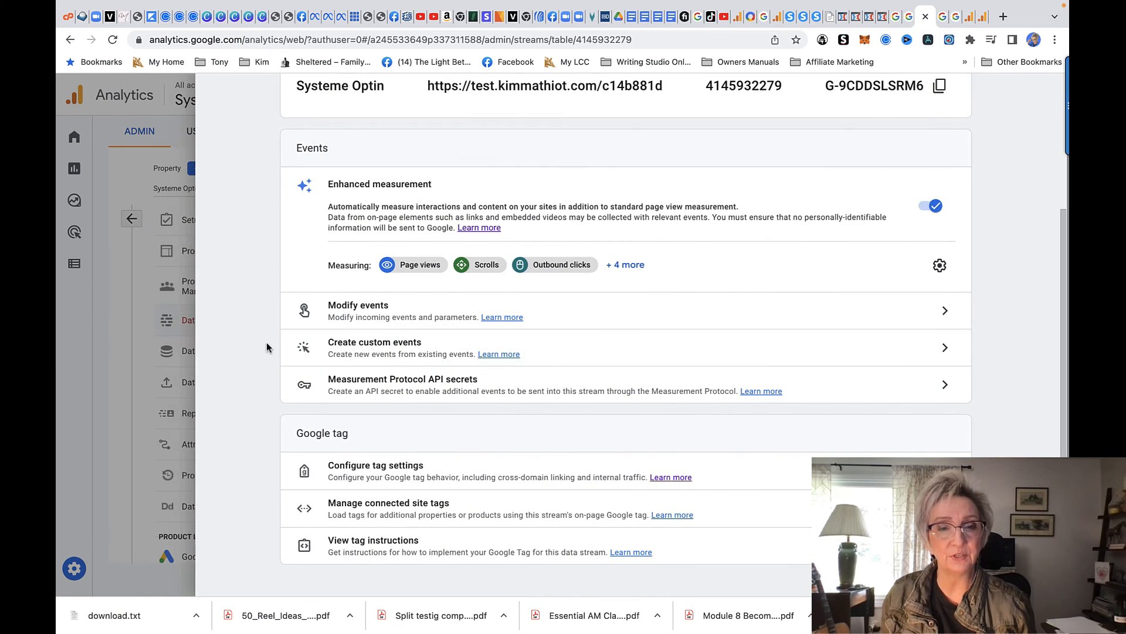
pyautogui.click(113, 370)
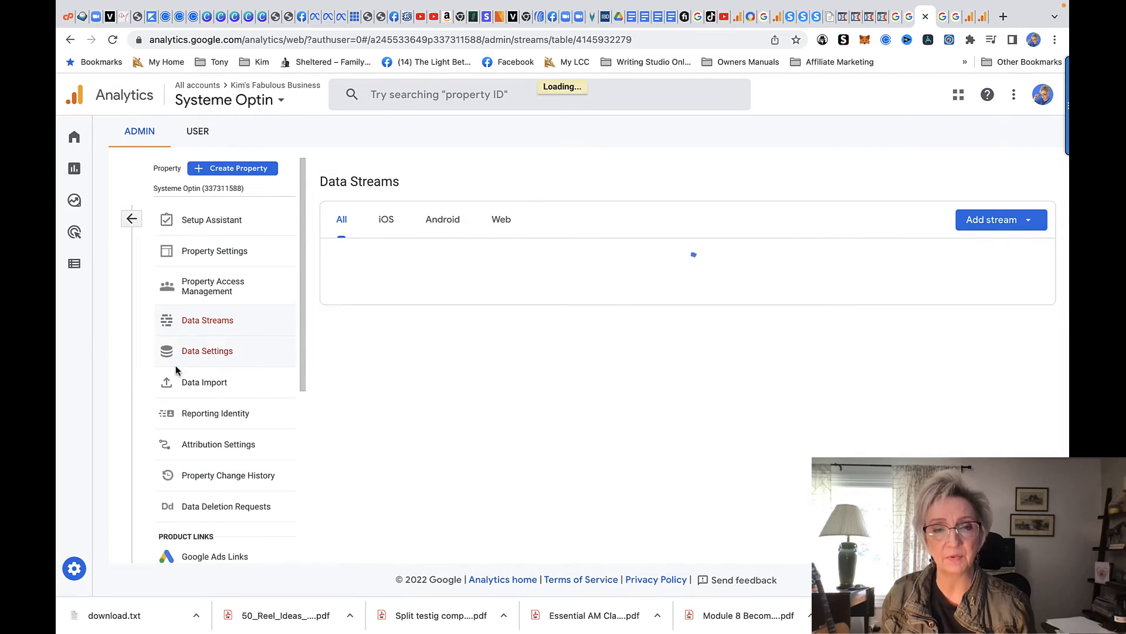
pyautogui.click(236, 171)
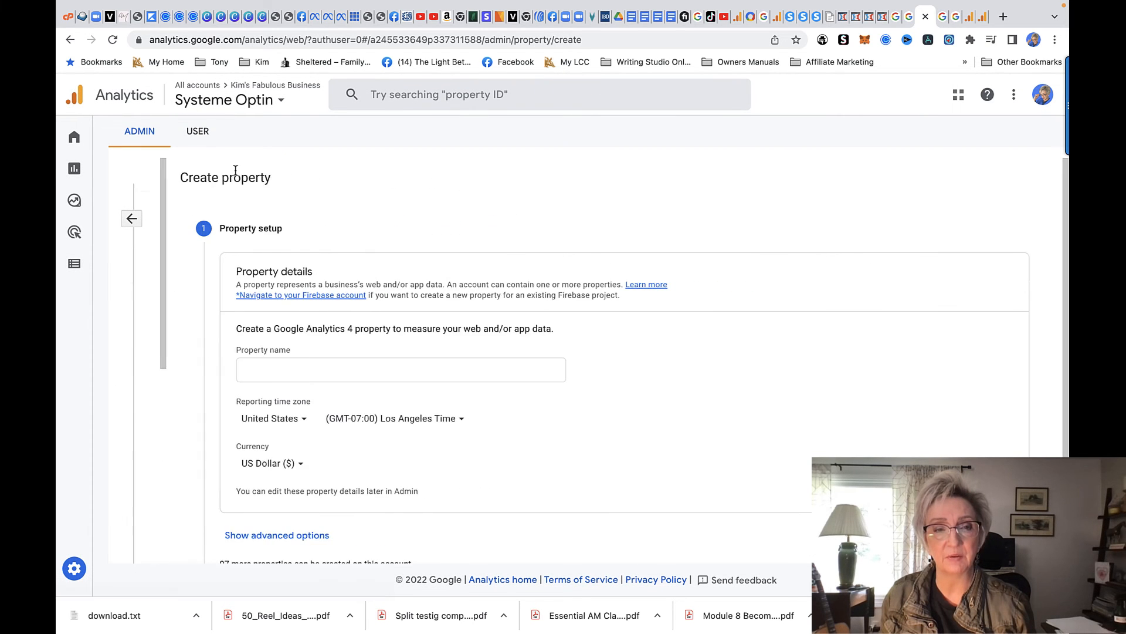
pyautogui.click(350, 365)
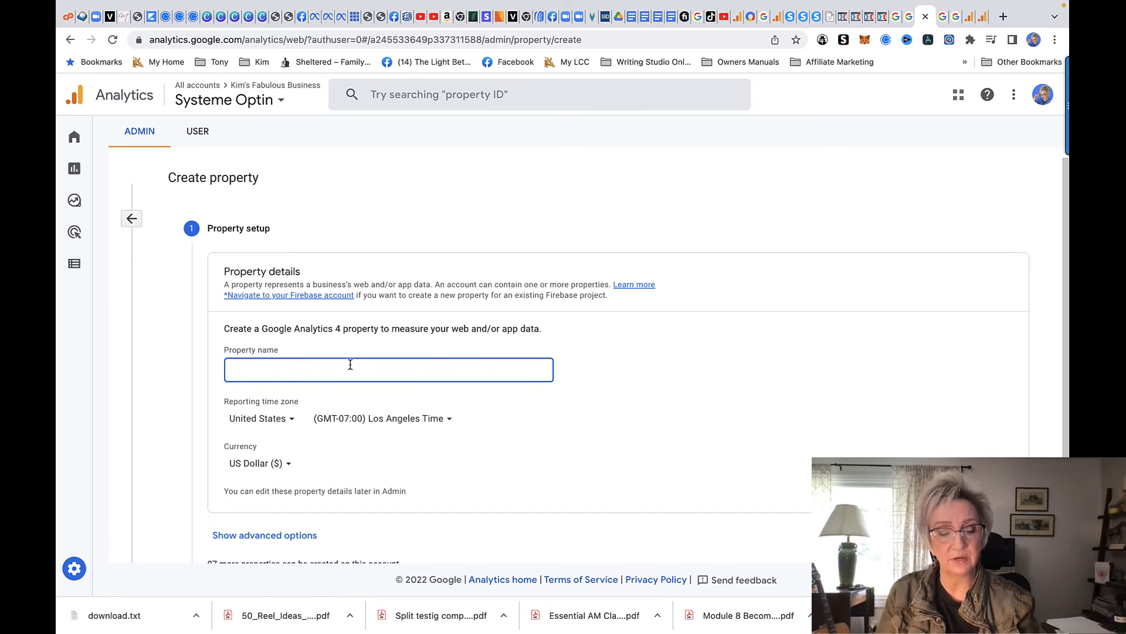
pyautogui.write('Systeme')
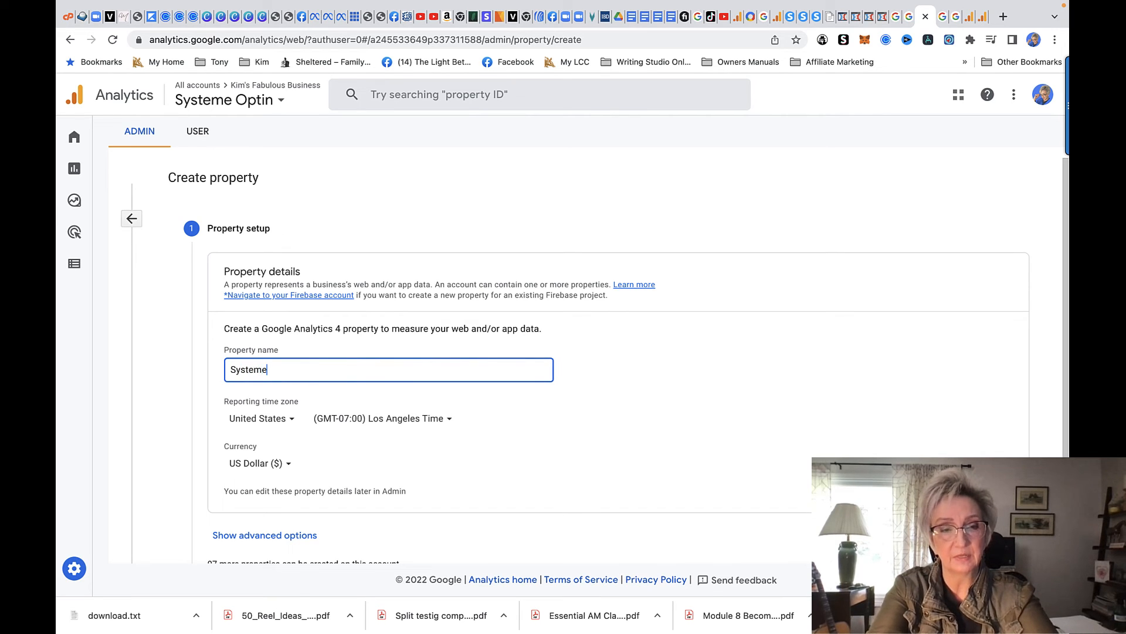
pyautogui.write(' Bri')
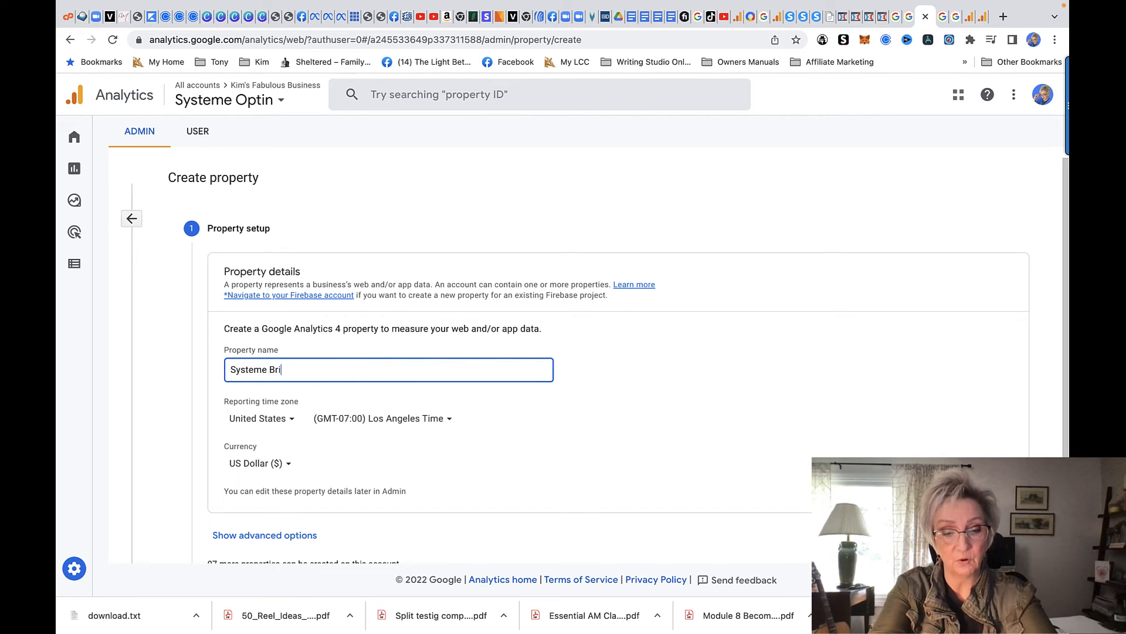
pyautogui.write('dge')
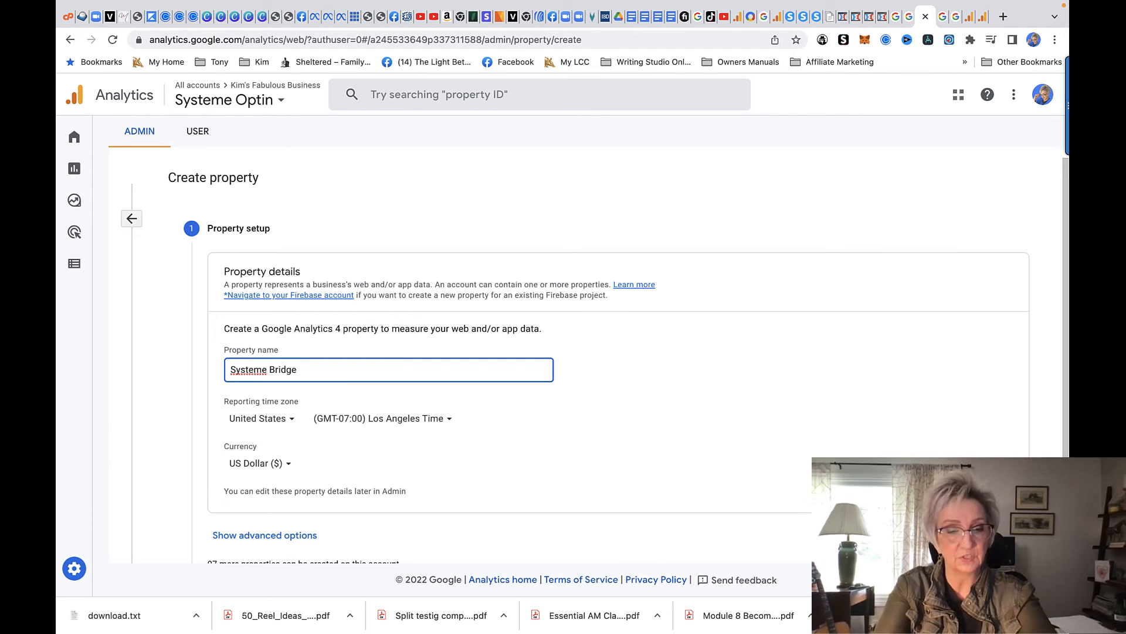
pyautogui.scroll(-3, 345, 440)
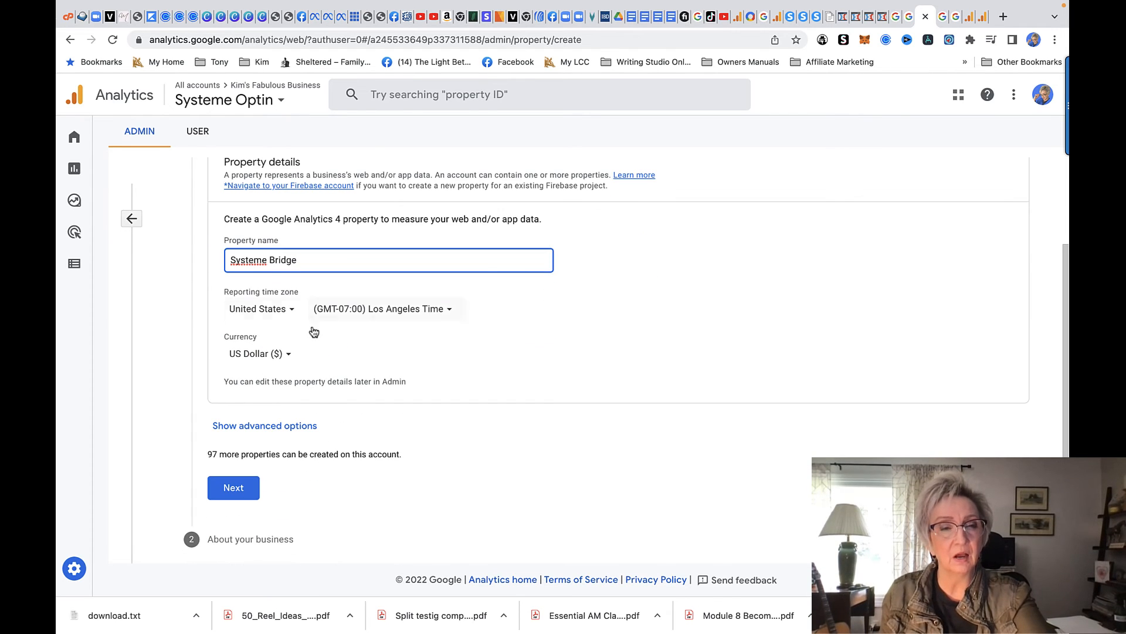
pyautogui.click(238, 494)
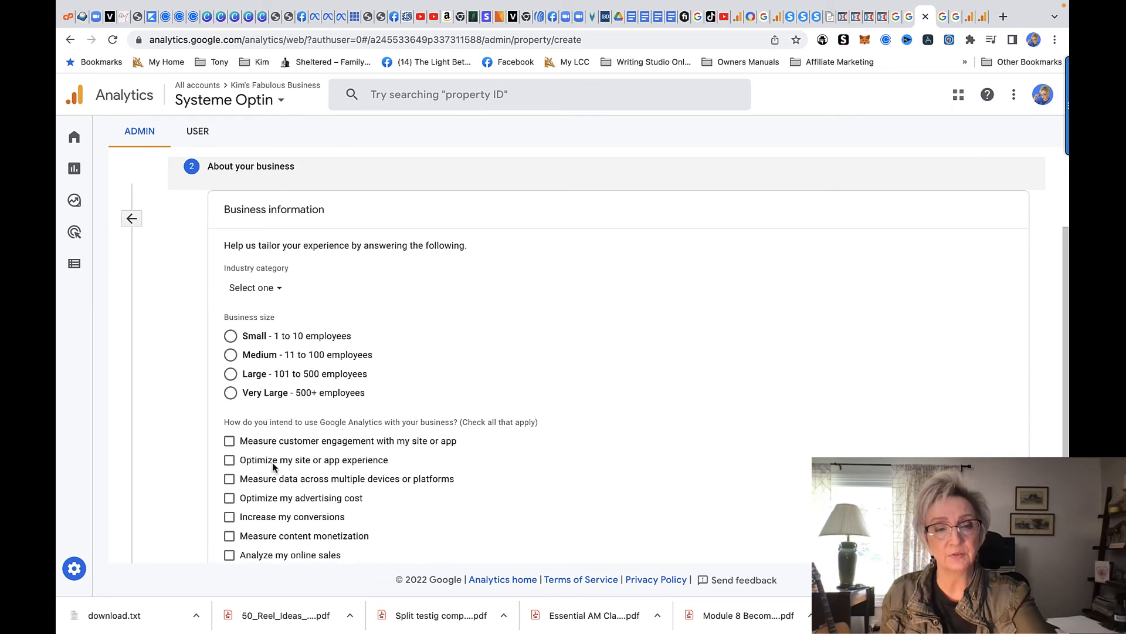
# Set the business size to Small, choose measuring customer engagement as the intended use, and create the property
pyautogui.click(230, 336)
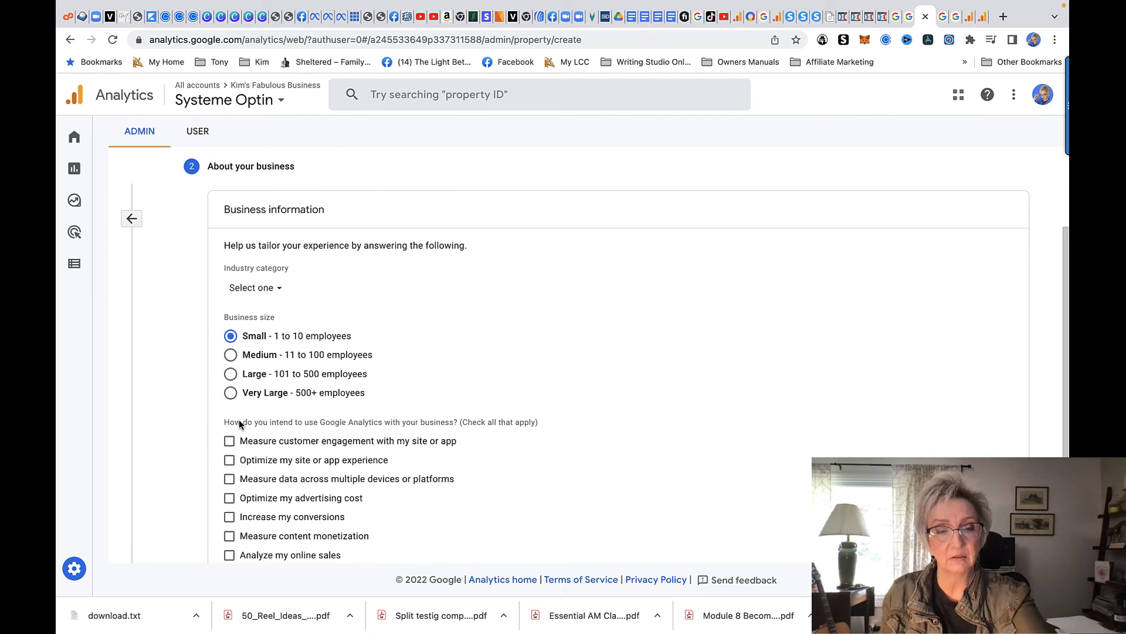
pyautogui.click(229, 441)
pyautogui.scroll(-3, 405, 446)
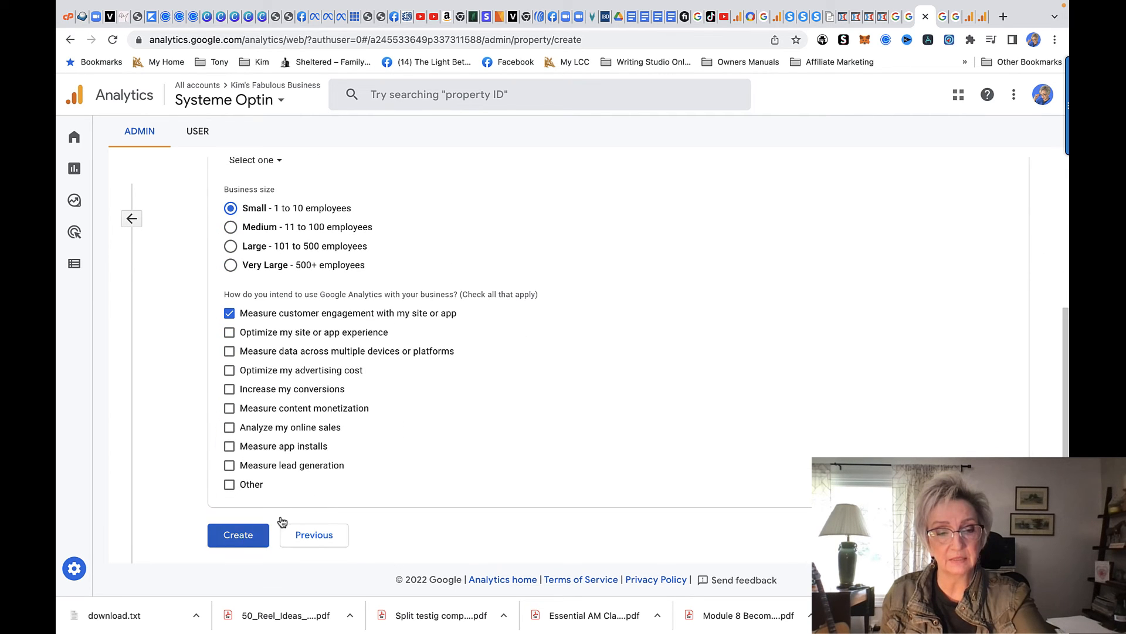
pyautogui.click(238, 535)
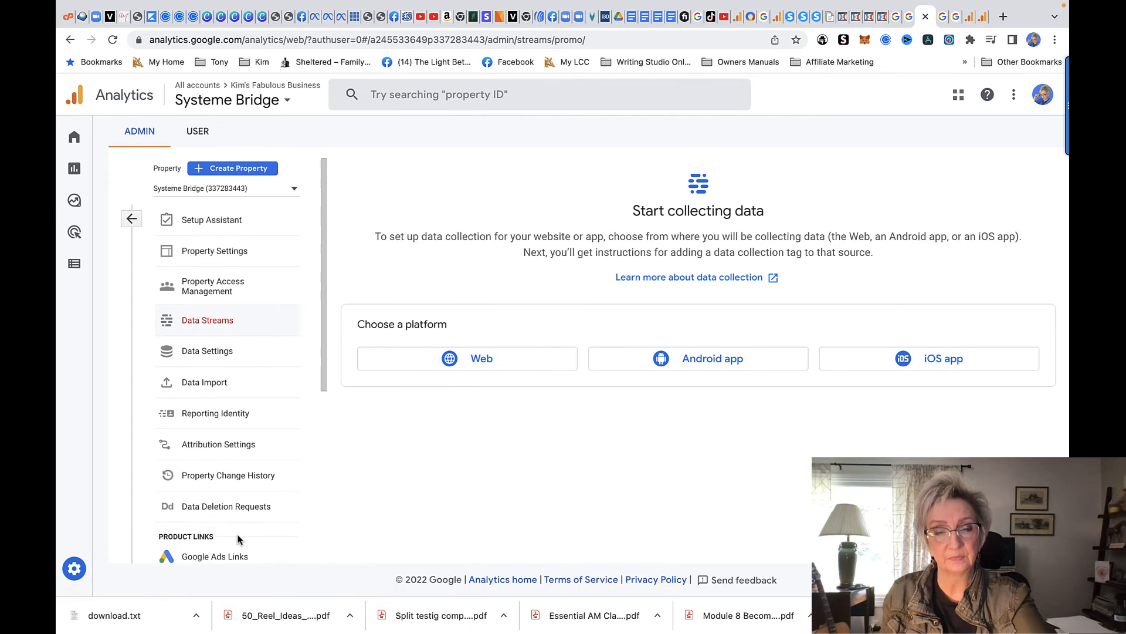
pyautogui.click(442, 362)
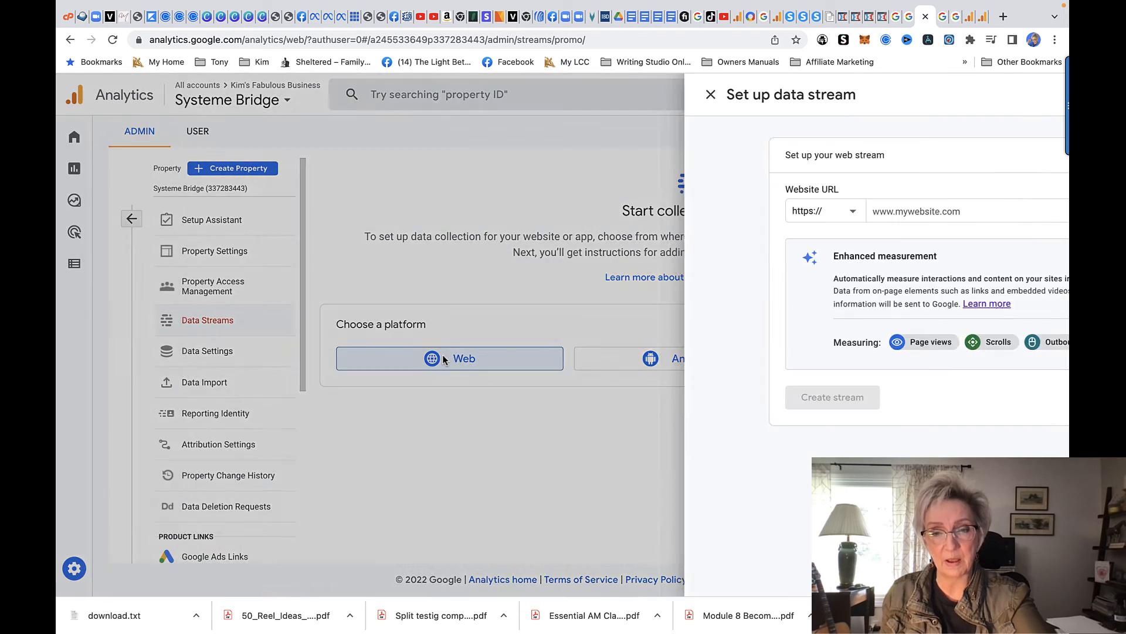
pyautogui.click(440, 207)
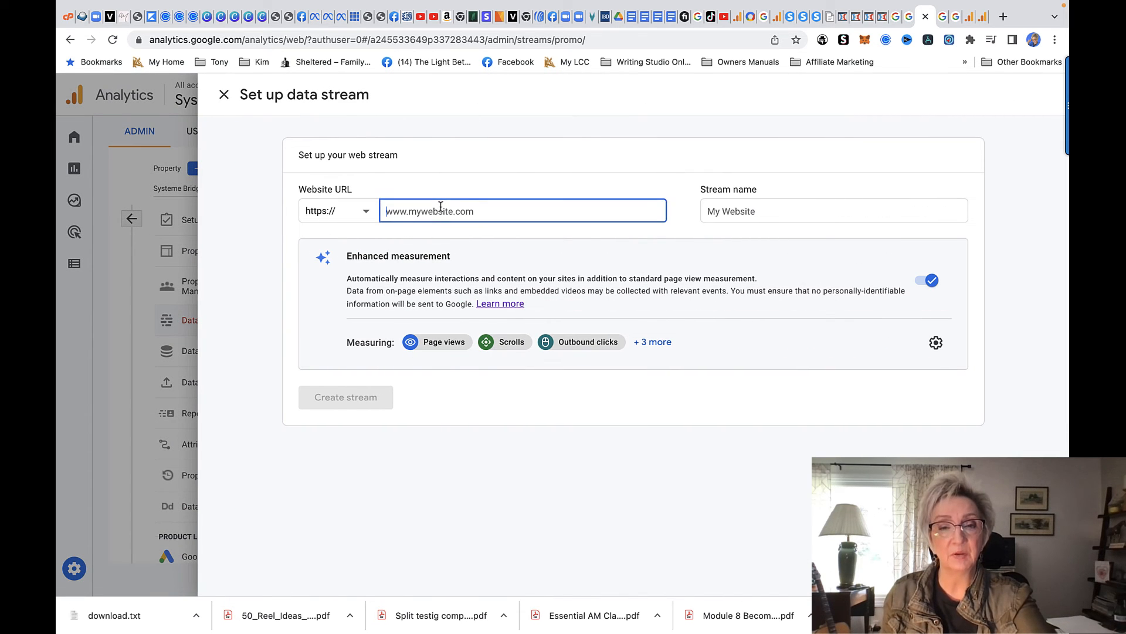
pyautogui.press('super+v')
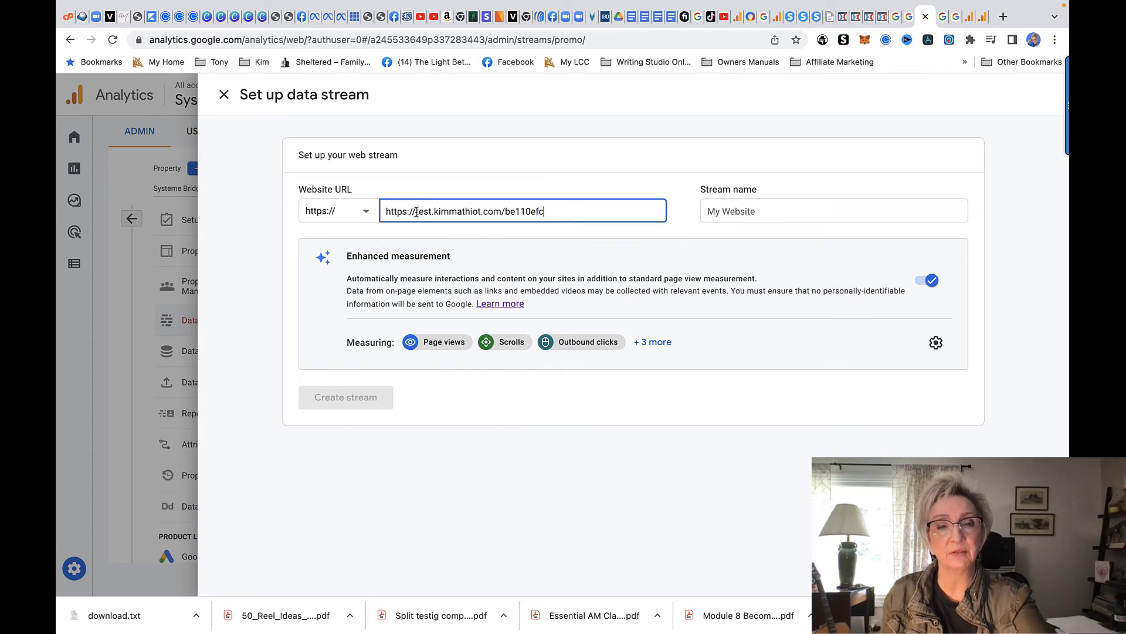
pyautogui.click(416, 213)
pyautogui.press('BackSpace')
pyautogui.press('BackSpace')
pyautogui.press('BackSpace')
pyautogui.press('BackSpace')
pyautogui.press('BackSpace')
pyautogui.press('BackSpace')
pyautogui.press('BackSpace')
pyautogui.press('BackSpace')
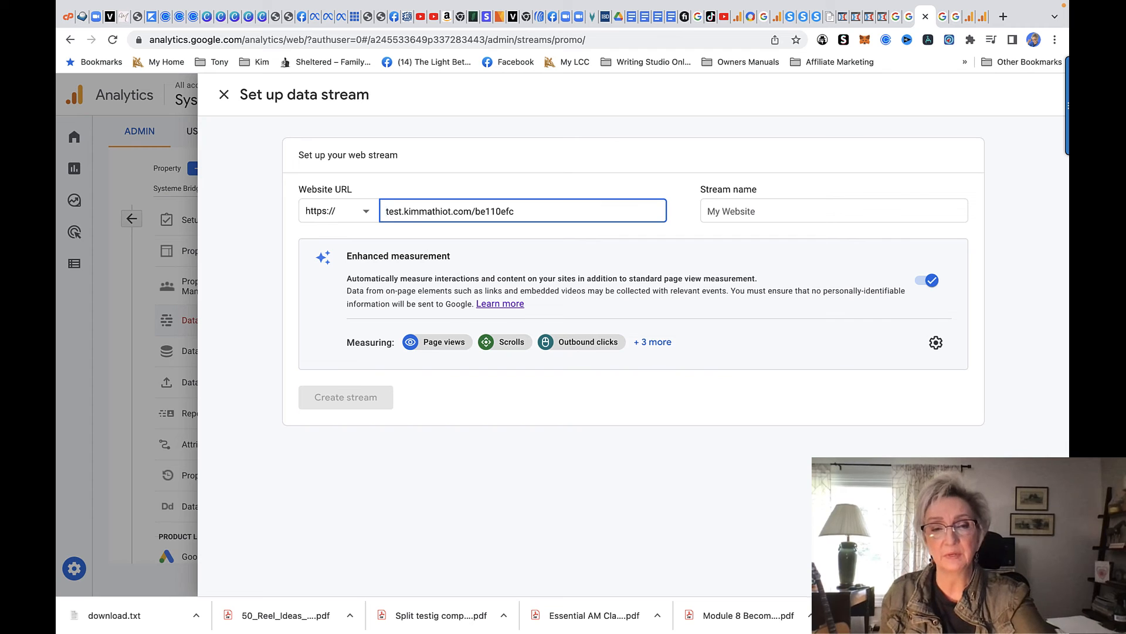
# Name the web stream Systeme Bridge and create it
pyautogui.click(734, 212)
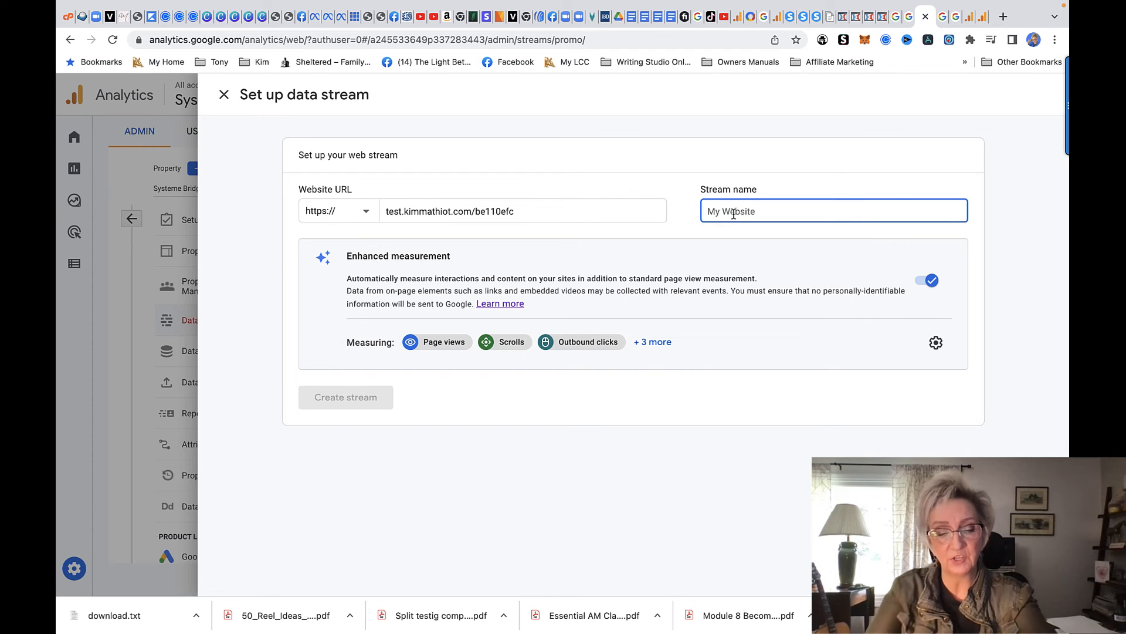
pyautogui.write('S')
pyautogui.press('BackSpace')
pyautogui.write('Sys')
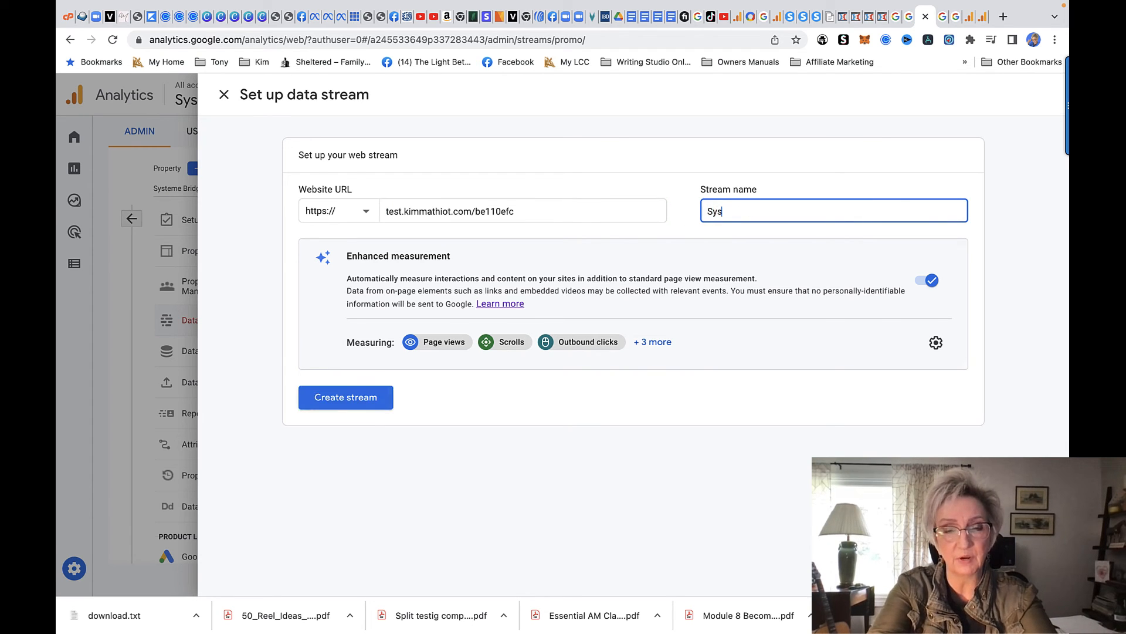
pyautogui.write('teme')
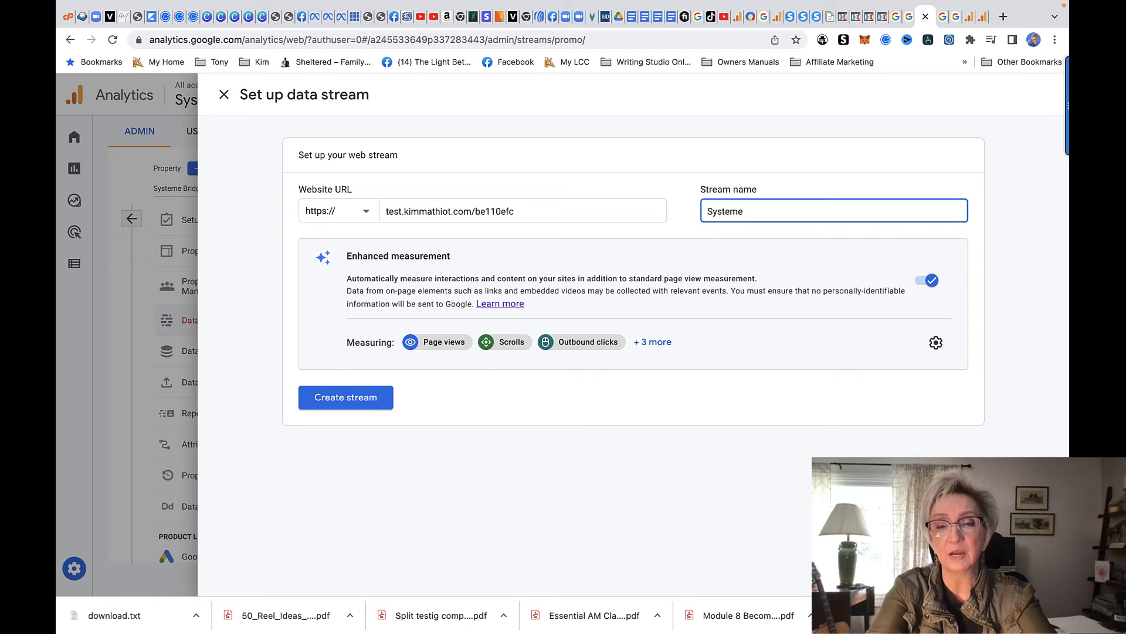
pyautogui.write(' Bridge')
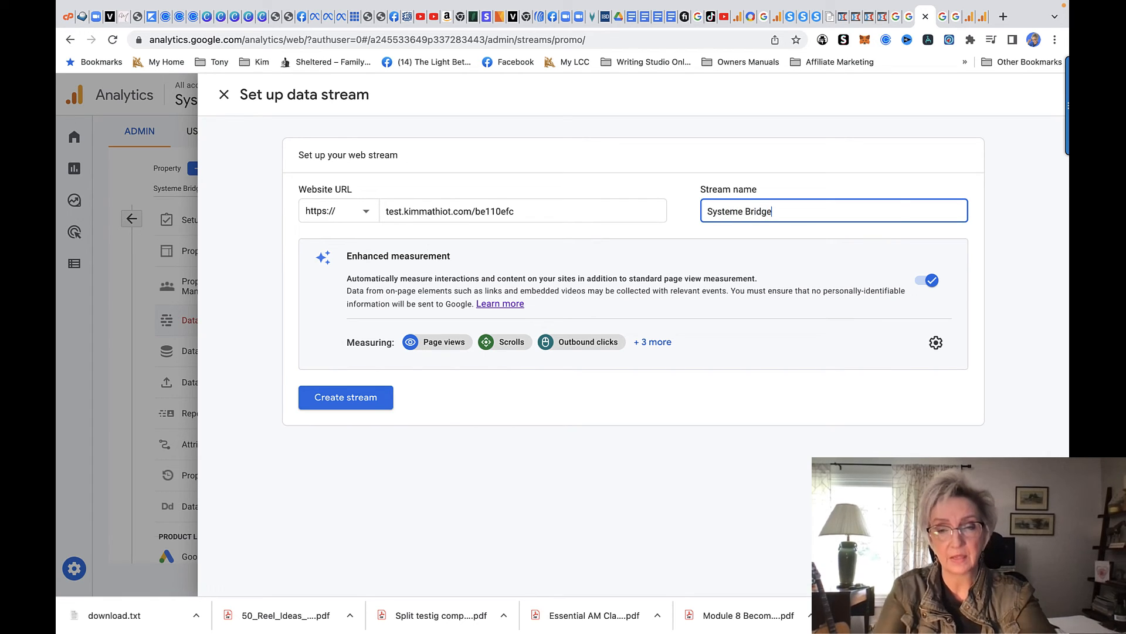
pyautogui.click(375, 395)
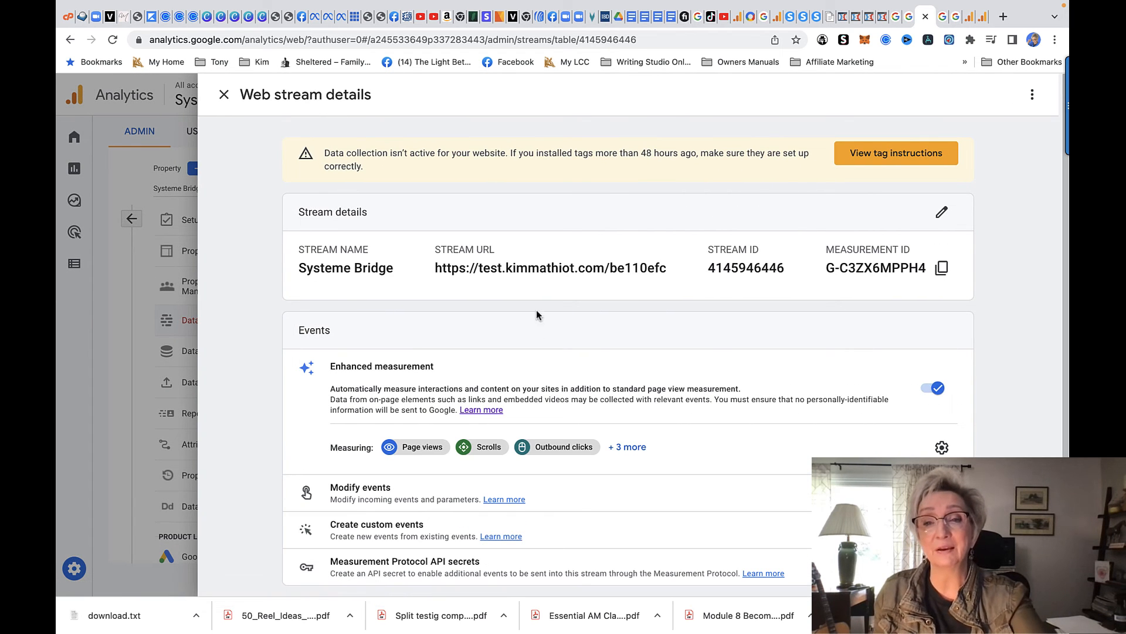
# Open the Systeme Bridge stream's tag instructions for manual installation and copy the Google tag code
pyautogui.scroll(-3, 595, 414)
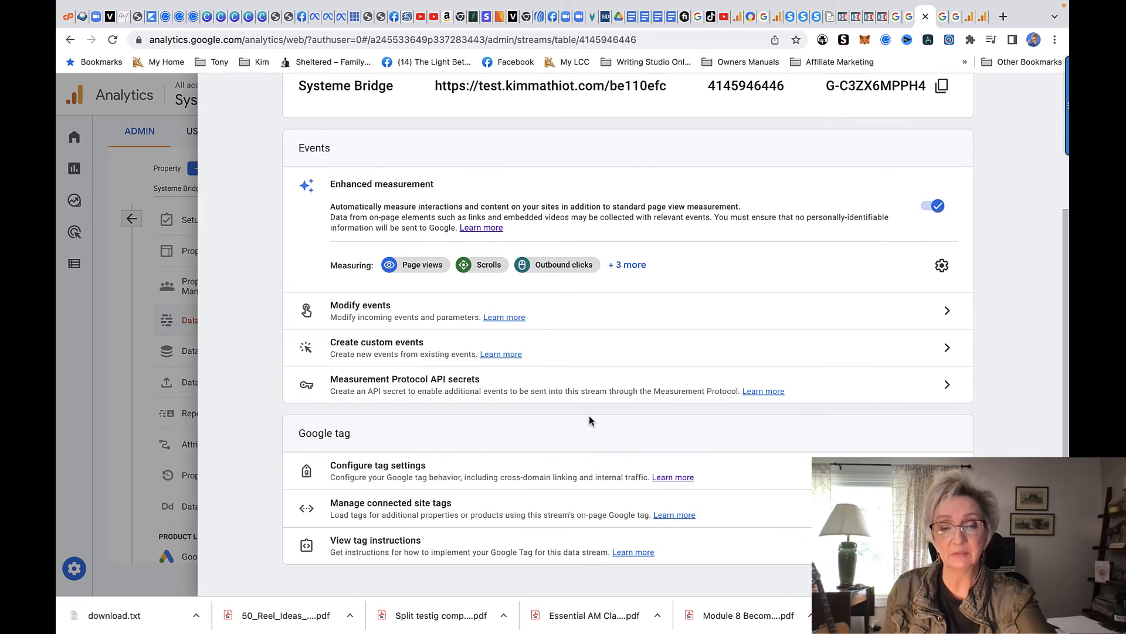
pyautogui.click(378, 547)
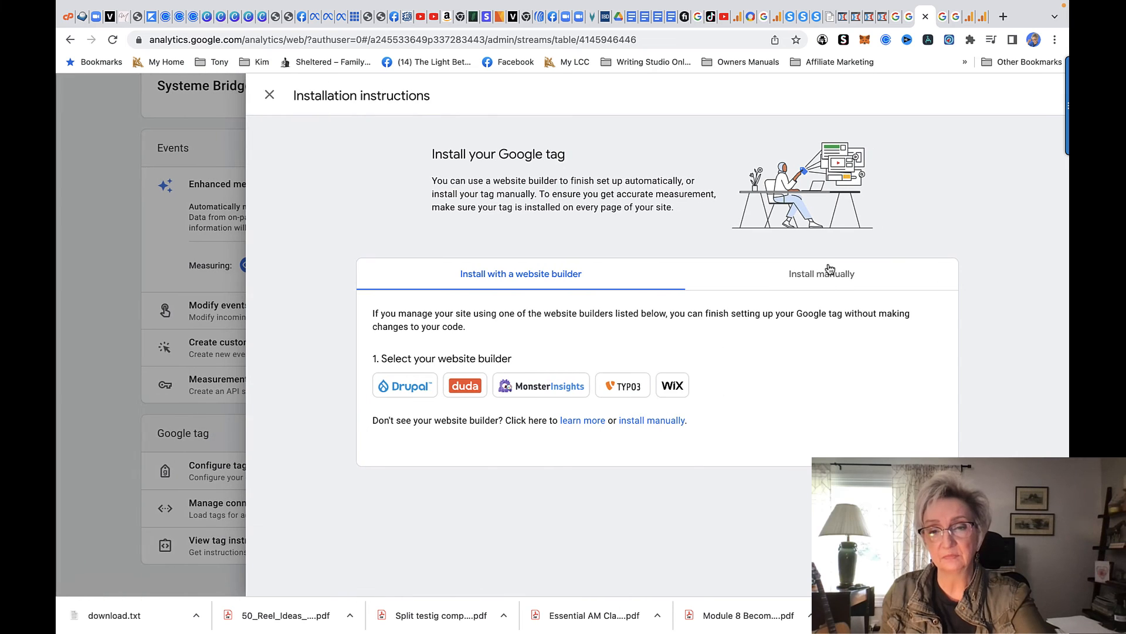
pyautogui.click(826, 275)
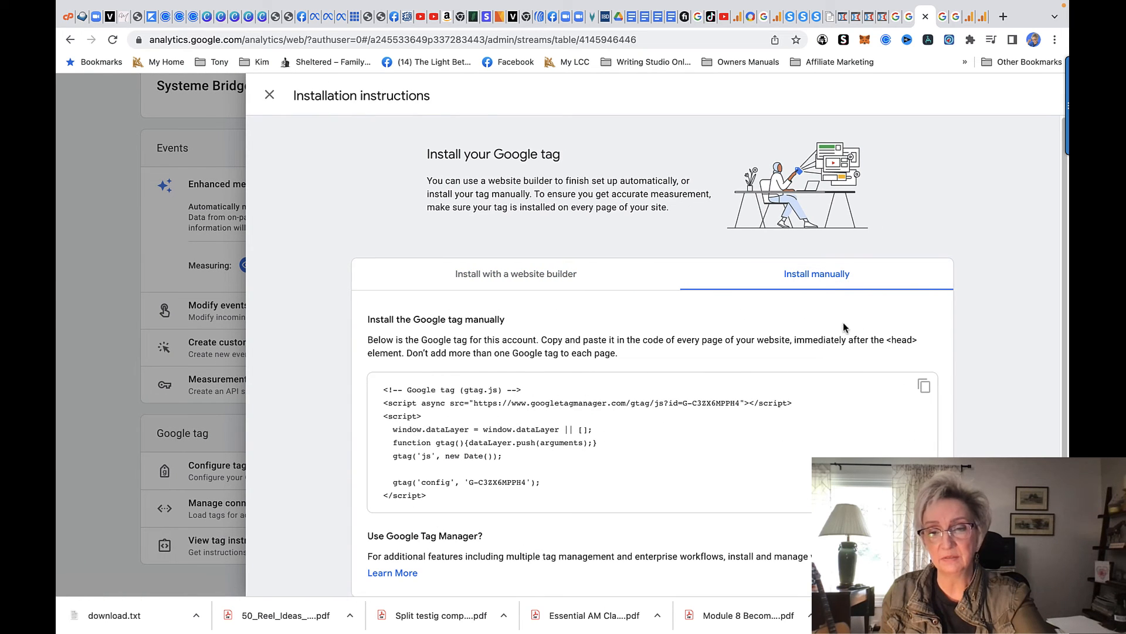
pyautogui.click(924, 389)
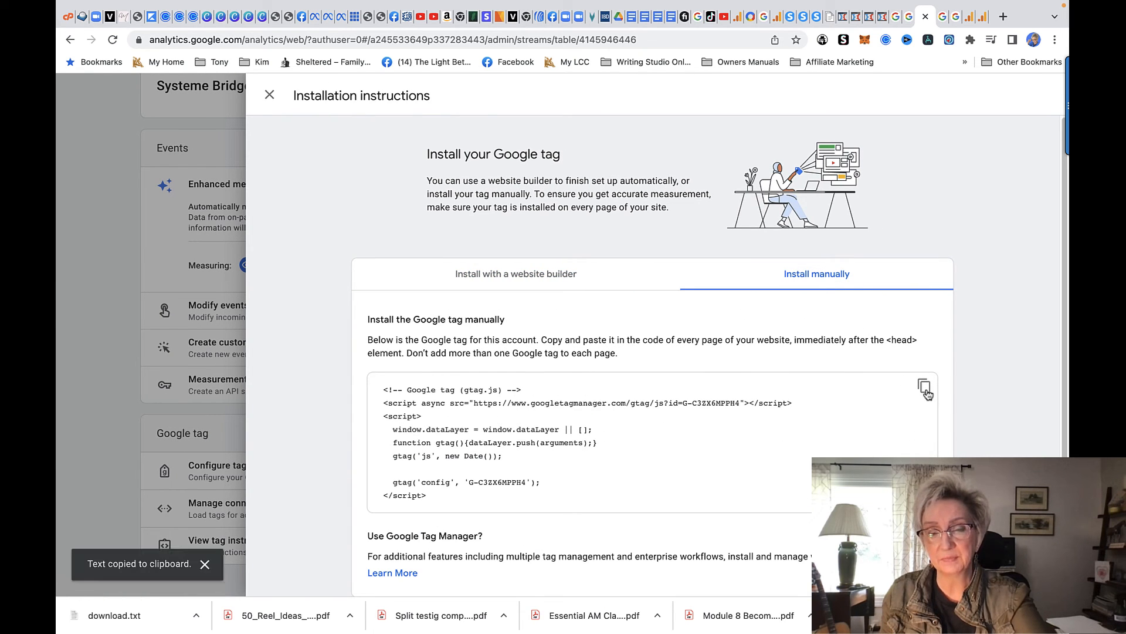
pyautogui.click(925, 389)
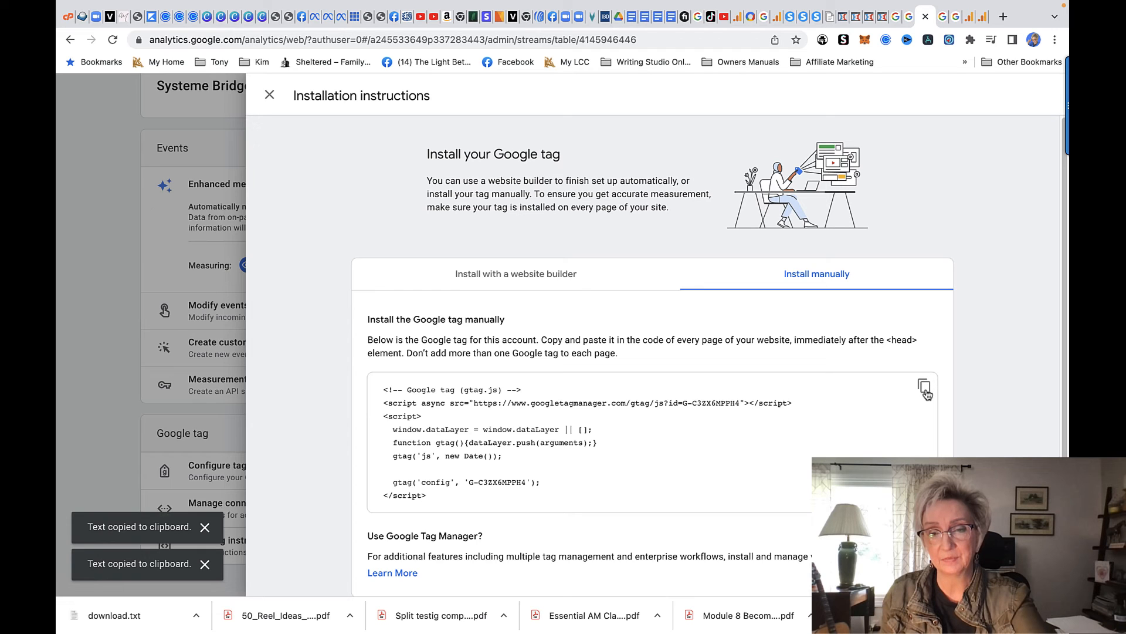
# Switch to Systeme.io, open the Thank You page in the page editor and show its page settings
pyautogui.click(793, 17)
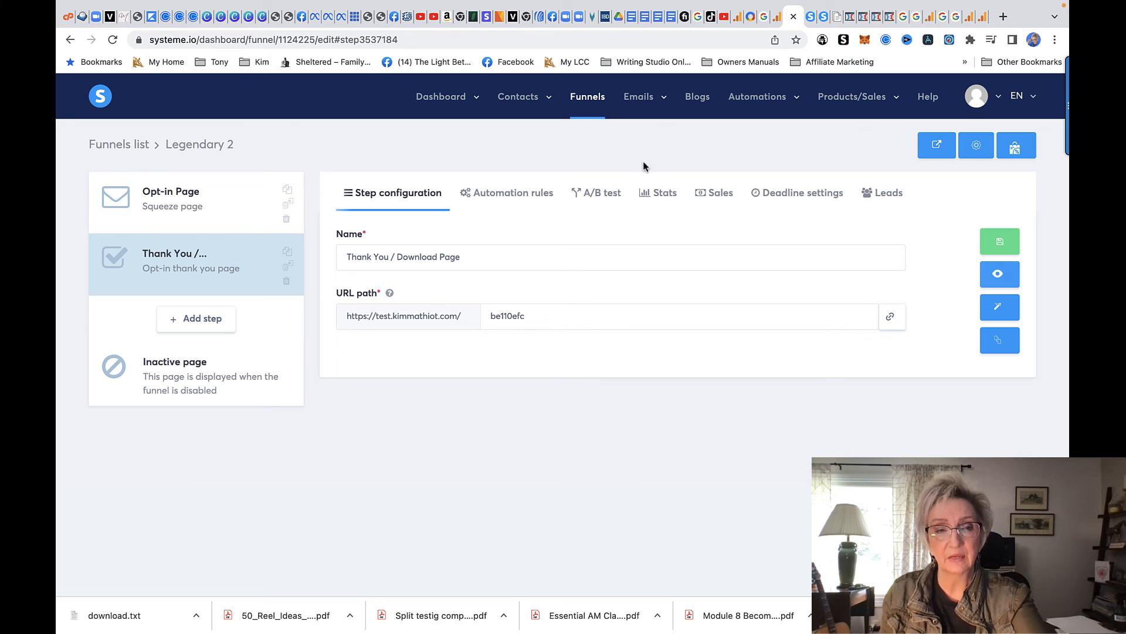
pyautogui.click(1008, 312)
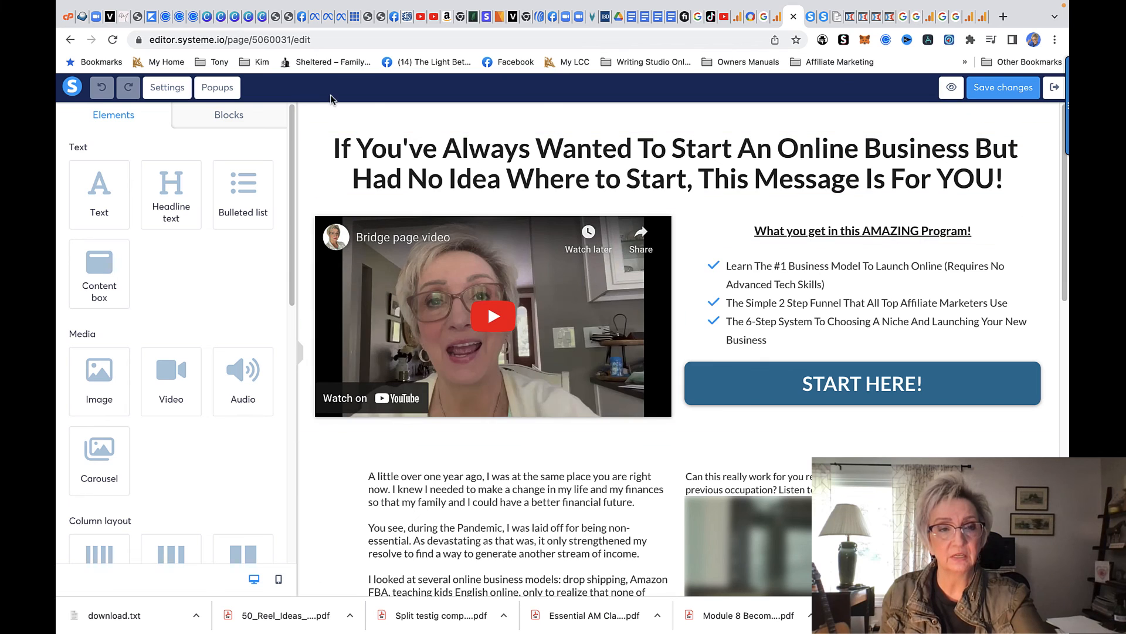
pyautogui.click(168, 89)
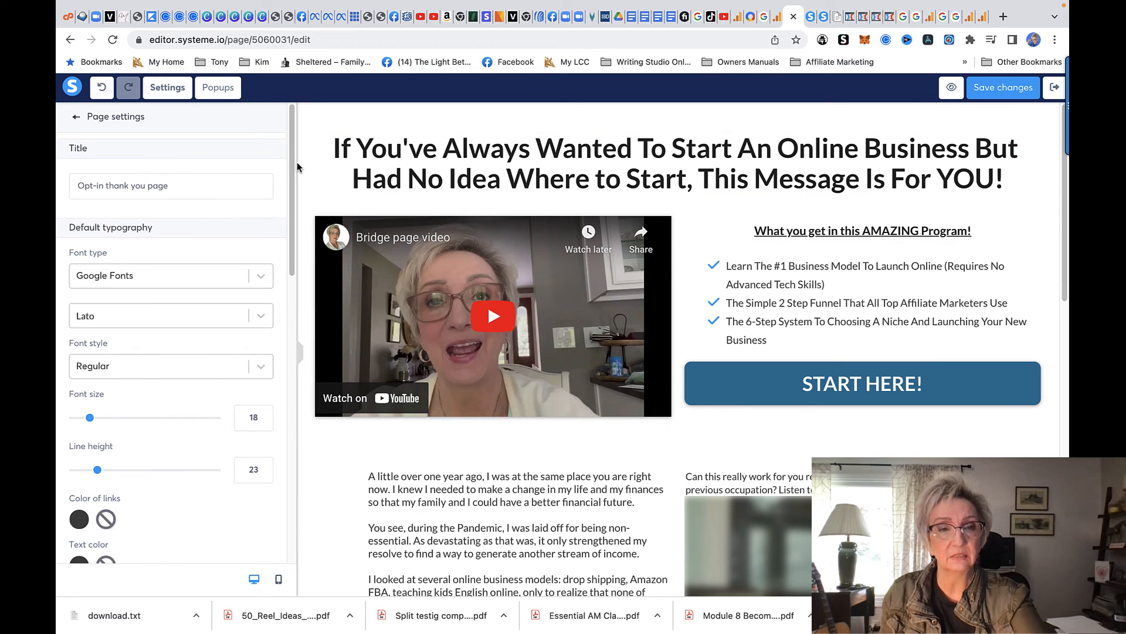
# Paste the copied Google tag into the Thank You page's header code, save the code and save the page changes
pyautogui.moveTo(287, 161); pyautogui.dragTo(301, 486)
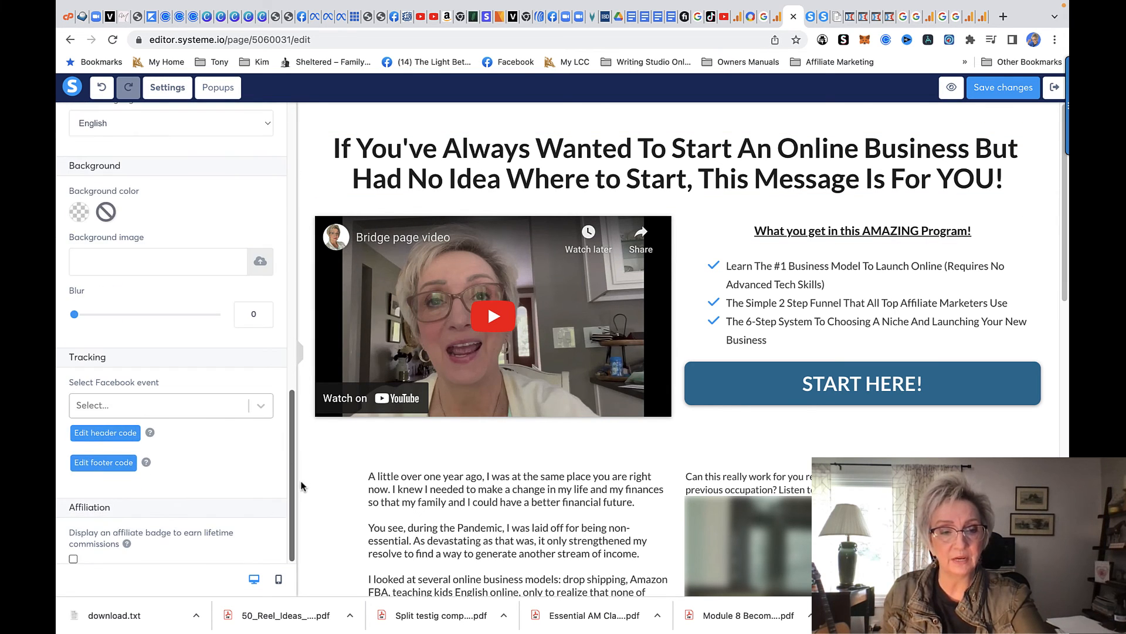
pyautogui.click(107, 434)
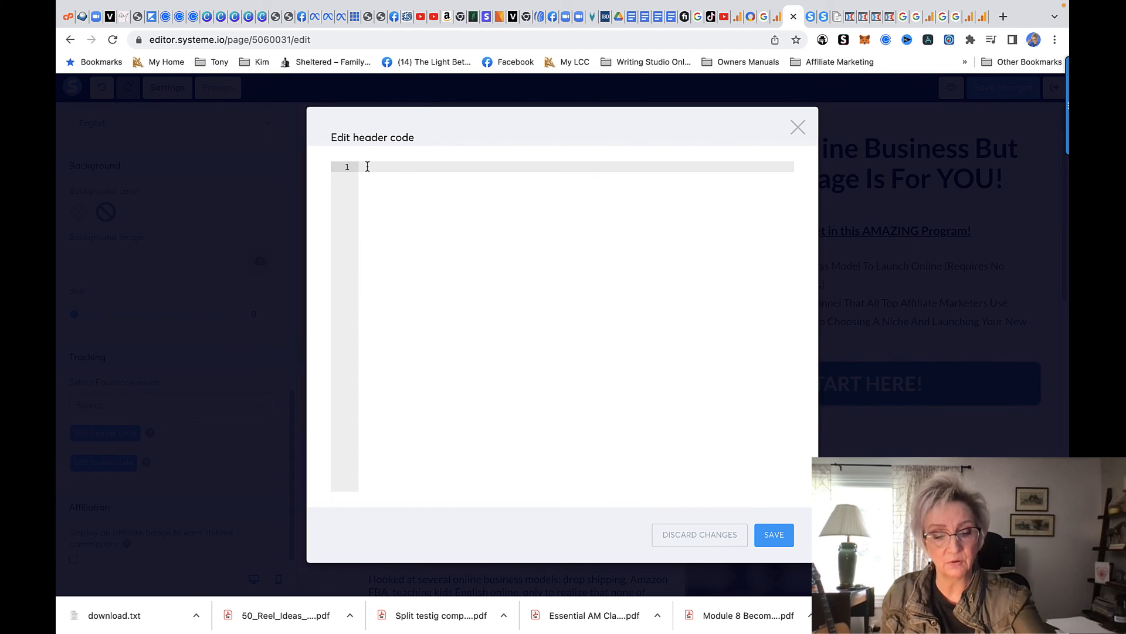
pyautogui.press('super+v')
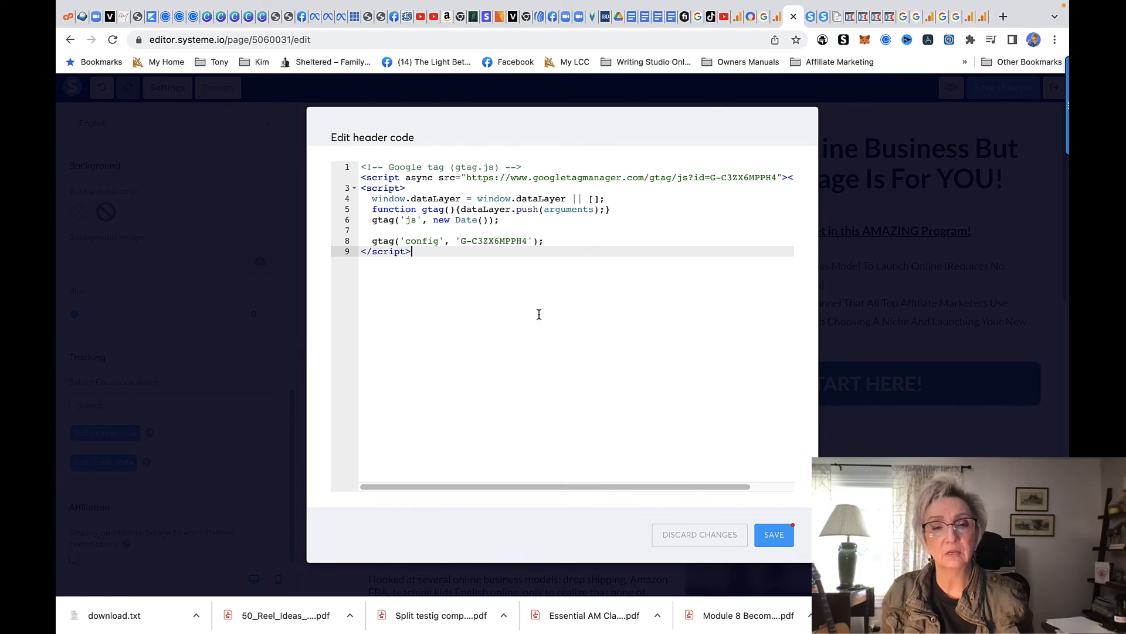
pyautogui.click(768, 535)
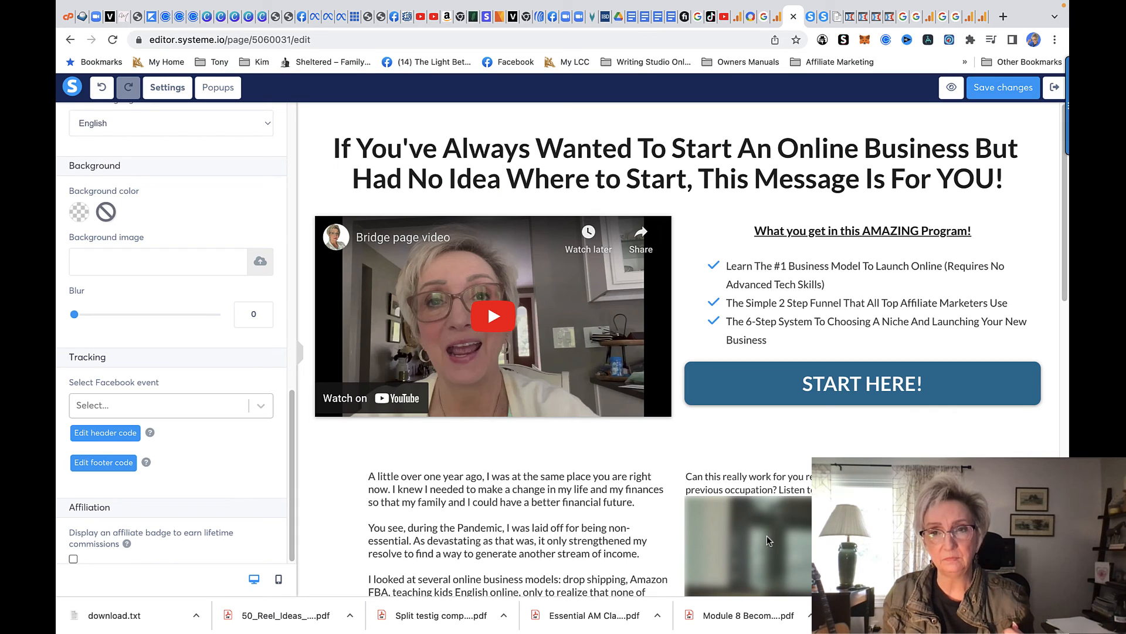
pyautogui.click(991, 88)
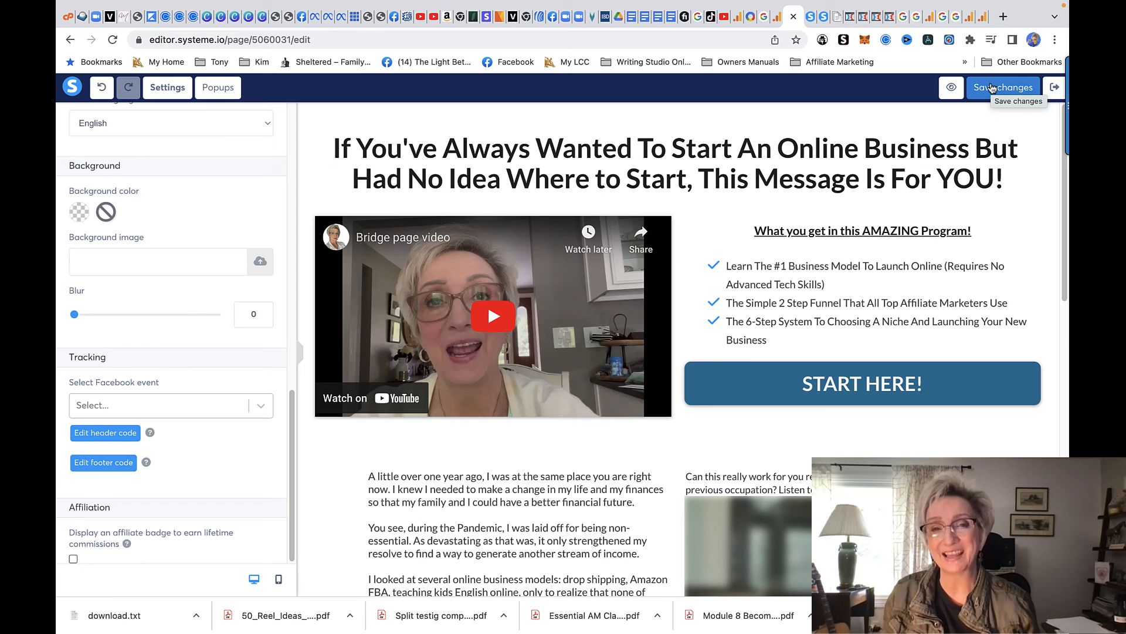
# Return to Google Analytics, close the installation instructions and reselect the Systeme Bridge property from the property list
pyautogui.click(928, 21)
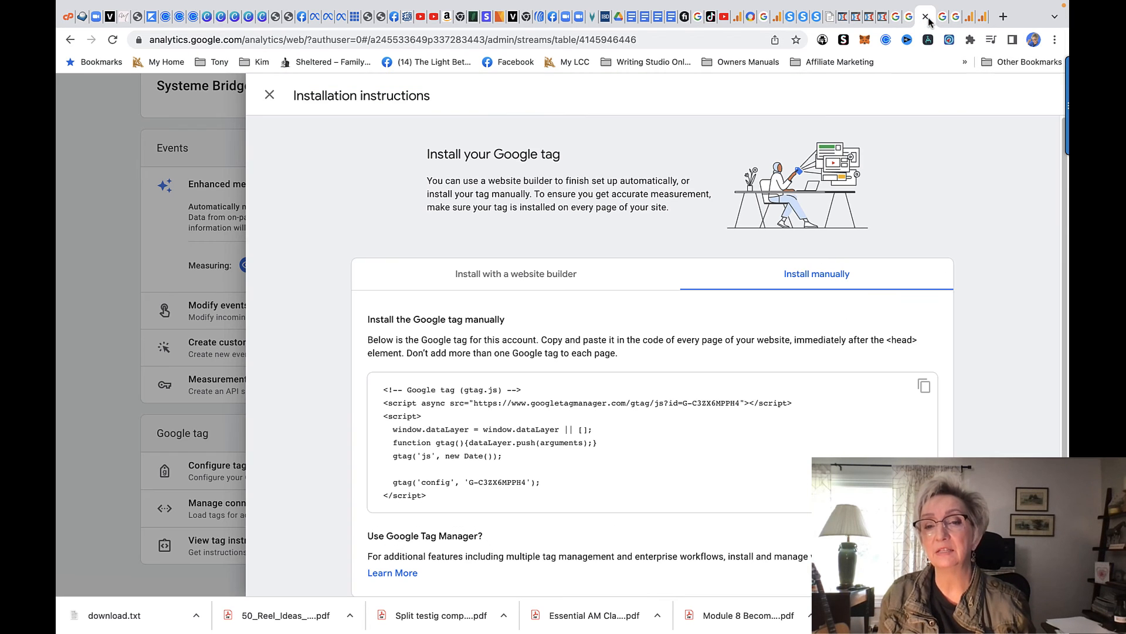
pyautogui.click(270, 95)
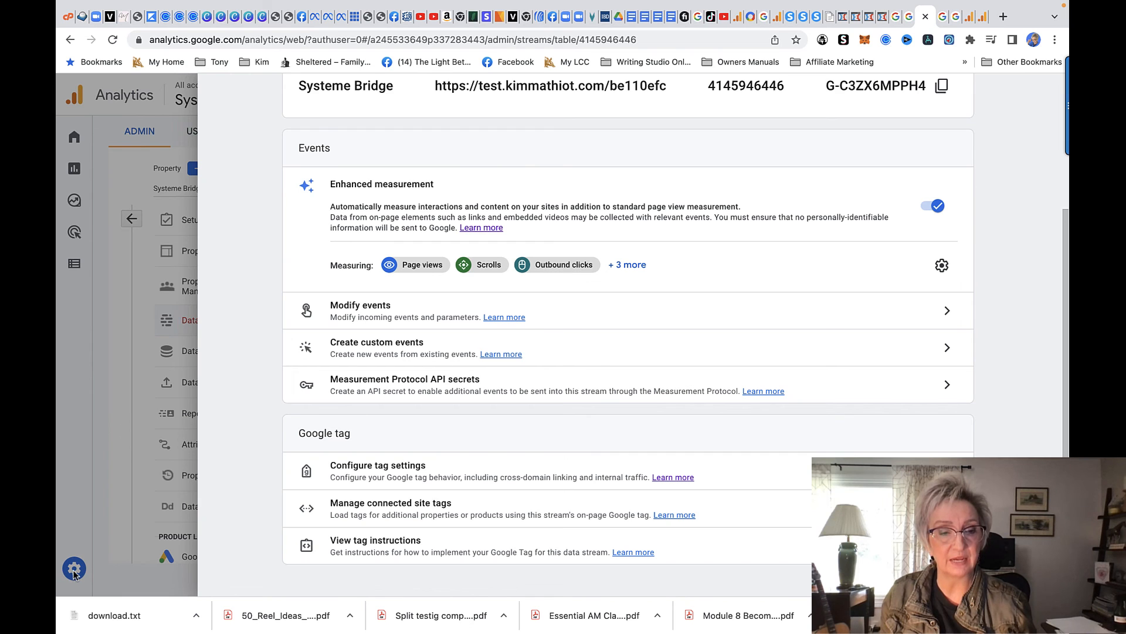
pyautogui.click(73, 568)
pyautogui.click(205, 99)
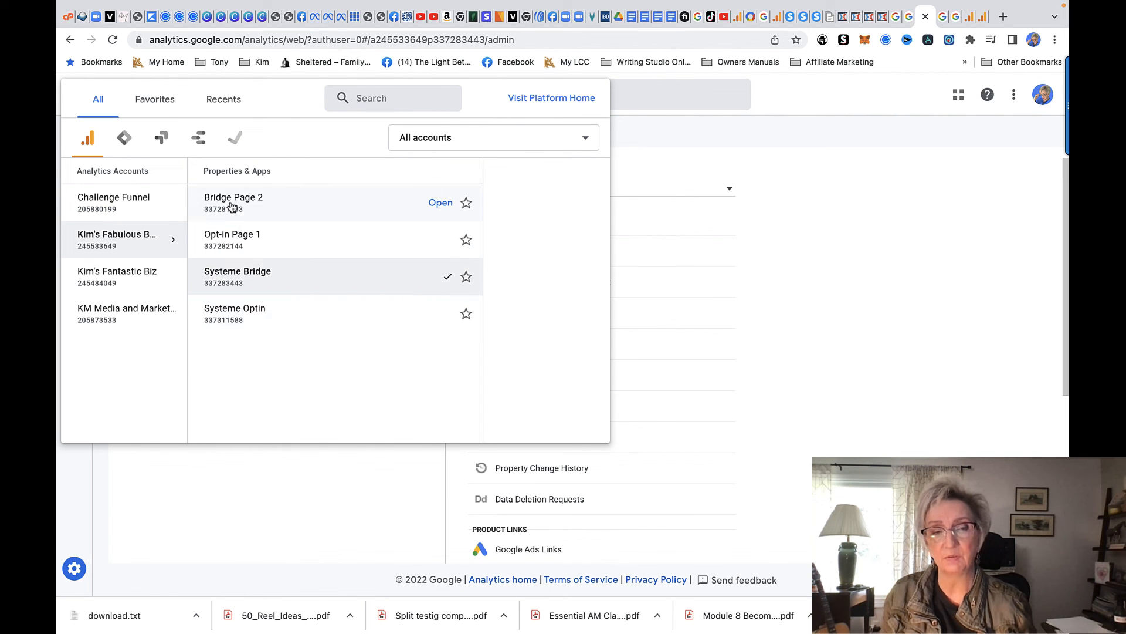
pyautogui.click(230, 284)
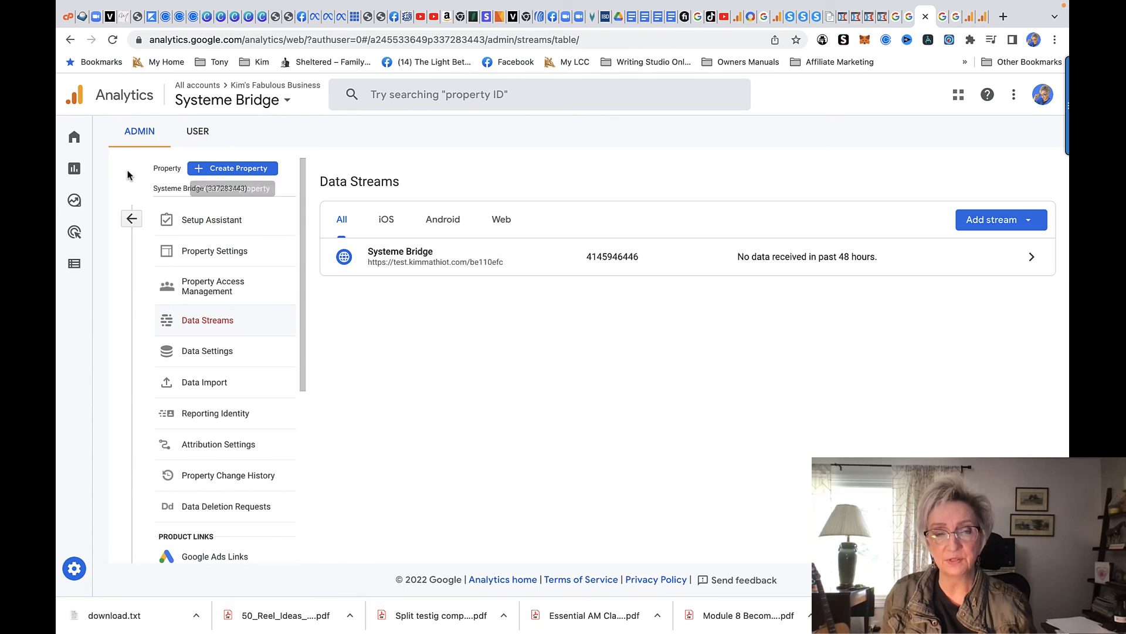
# View the Systeme Bridge reports snapshot, expand the Engagement reports and reselect the Systeme Bridge property
pyautogui.click(194, 132)
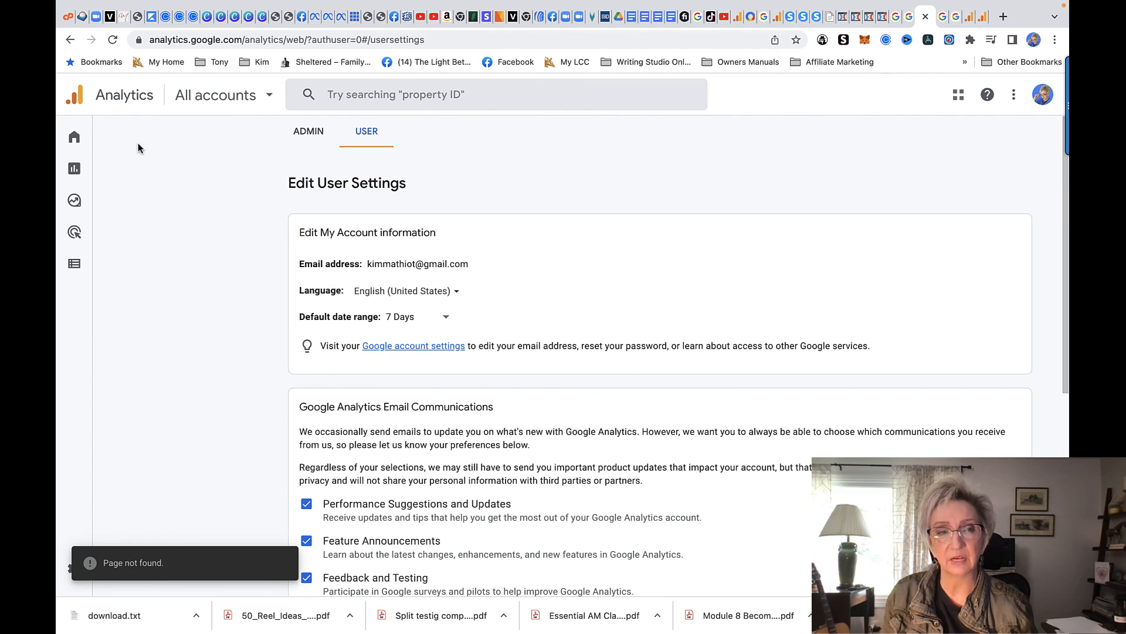
pyautogui.click(77, 167)
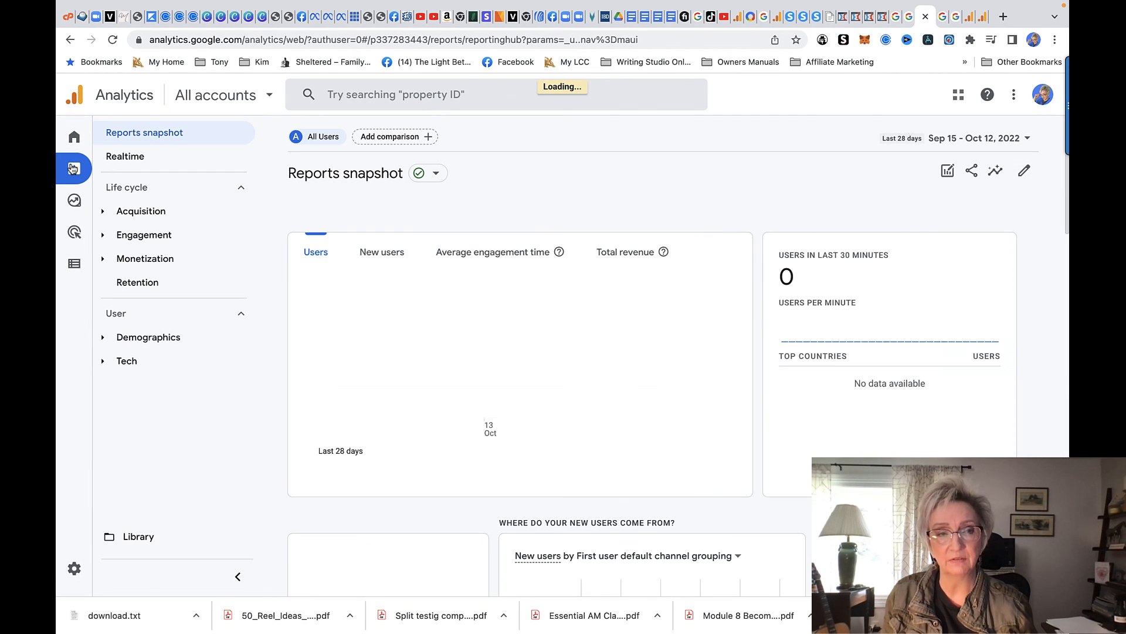
pyautogui.click(132, 234)
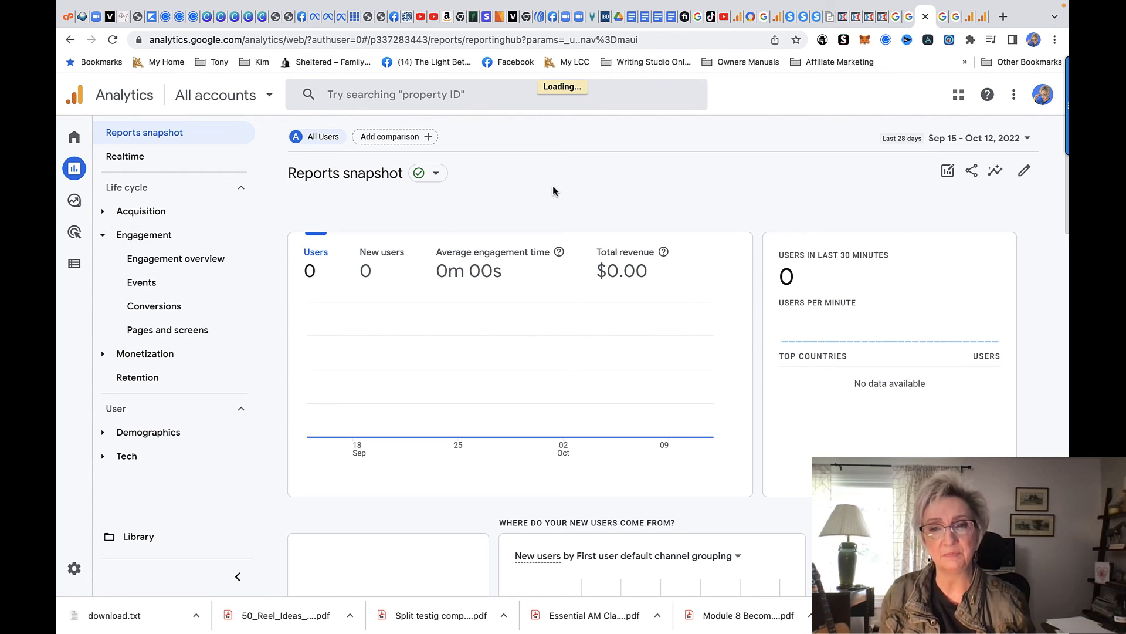
pyautogui.click(245, 100)
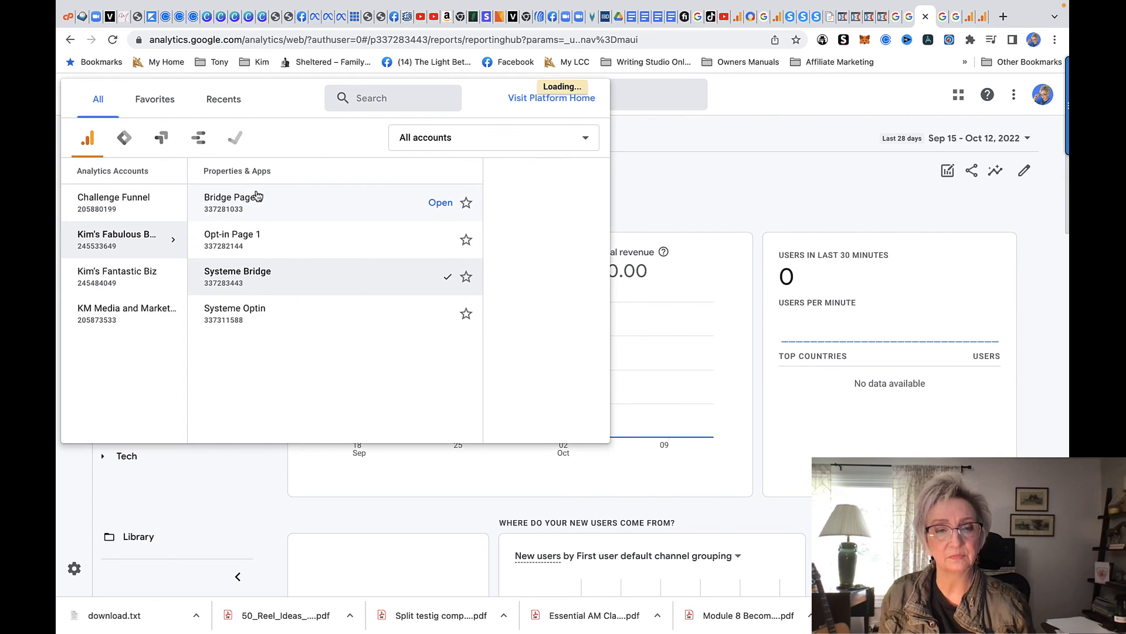
pyautogui.click(235, 275)
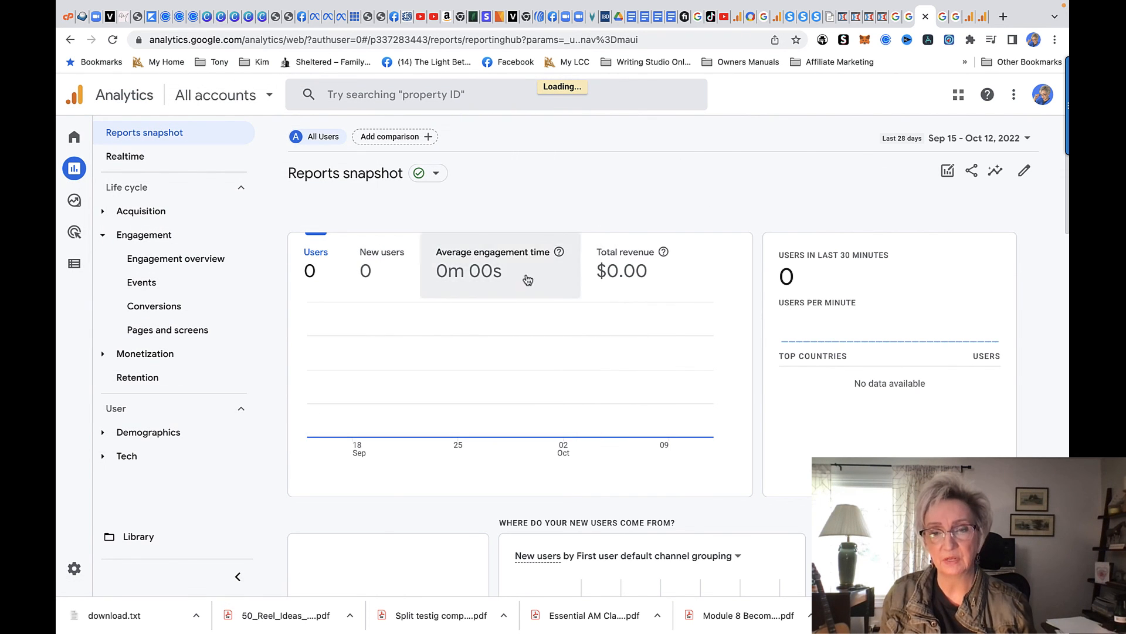